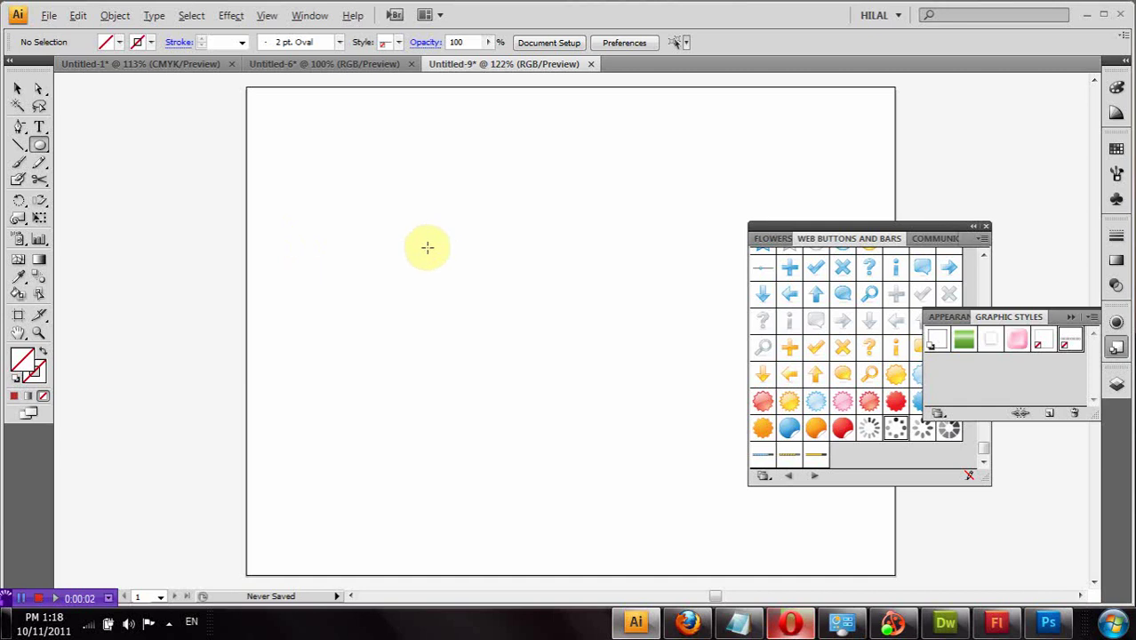
Draw a small red-filled circle about 41 px wide and move it to X 310.18, Y 275.146
left_click_drag(434, 243, 477, 286)
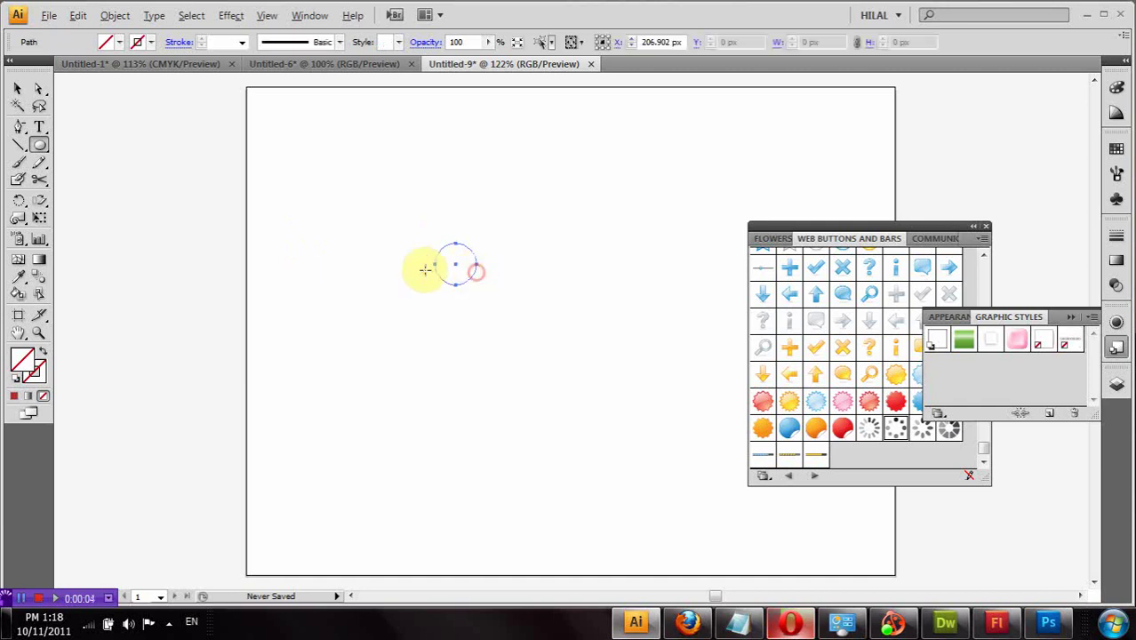
left_click(119, 41)
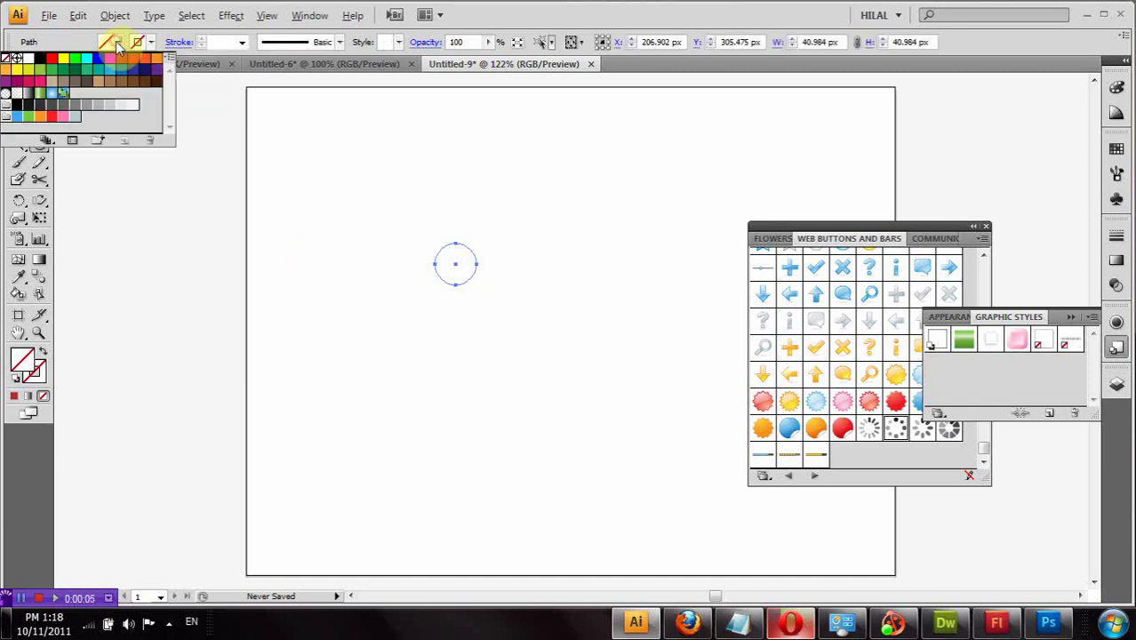
left_click(49, 60)
right_click(343, 246)
left_click(17, 88)
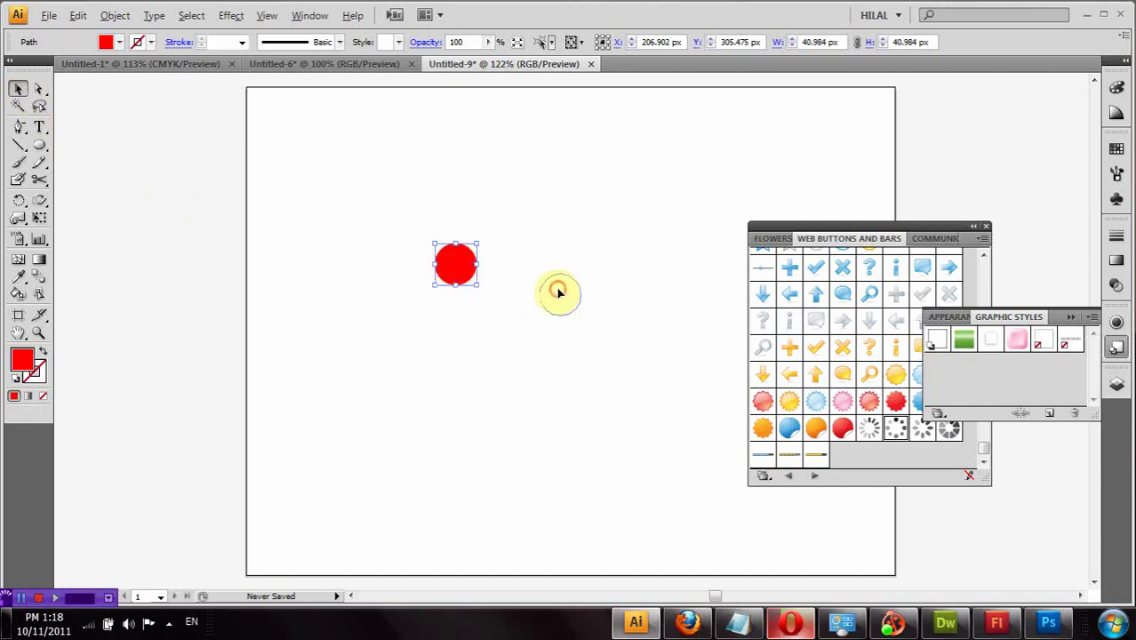
left_click_drag(558, 291, 559, 294)
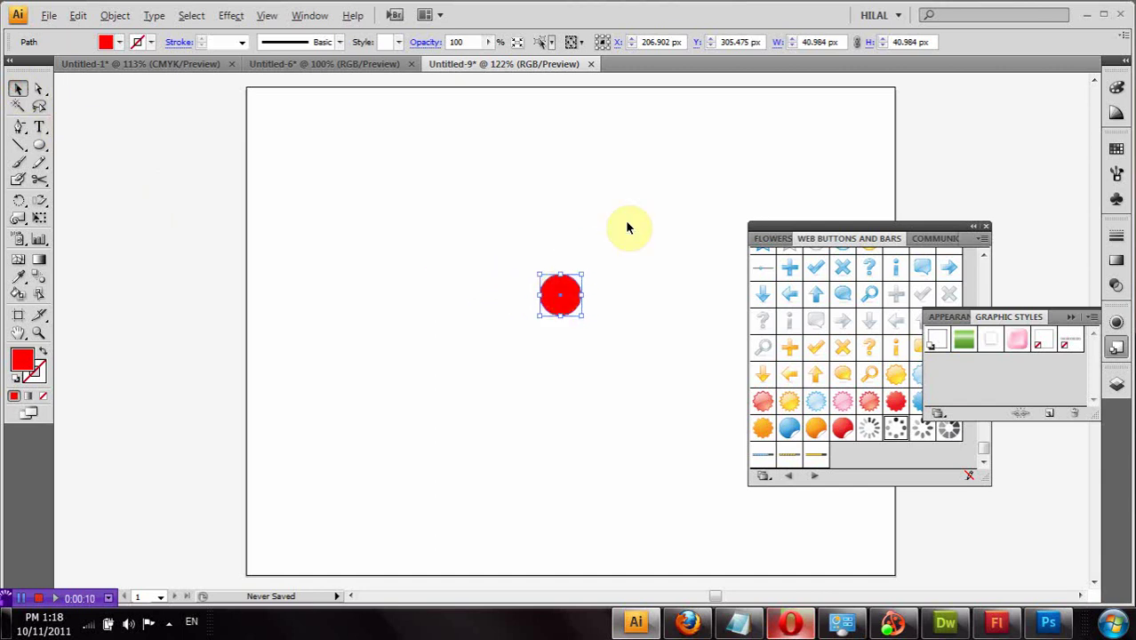
Apply the Additive library's grid graphic style to the circle and make its dots red
left_click(945, 416)
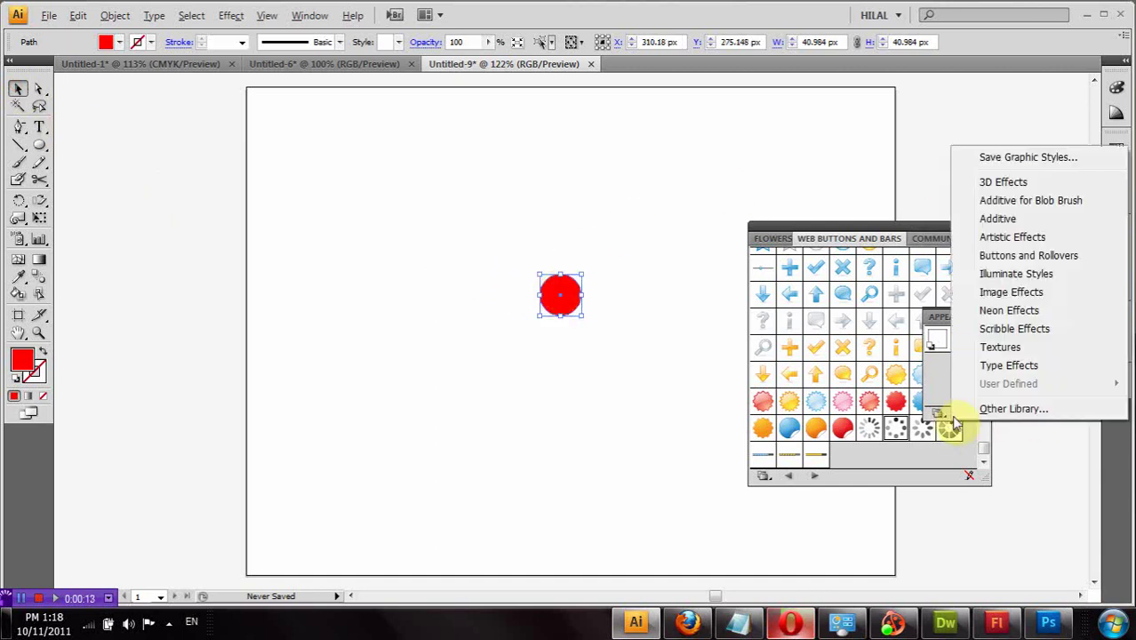
left_click(999, 219)
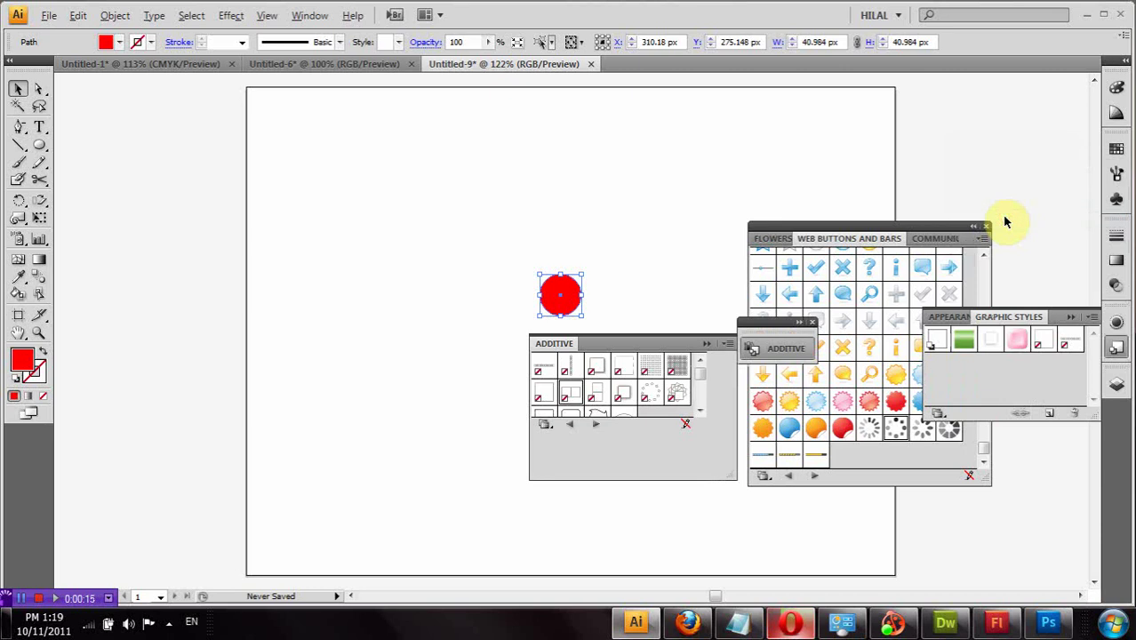
left_click(678, 368)
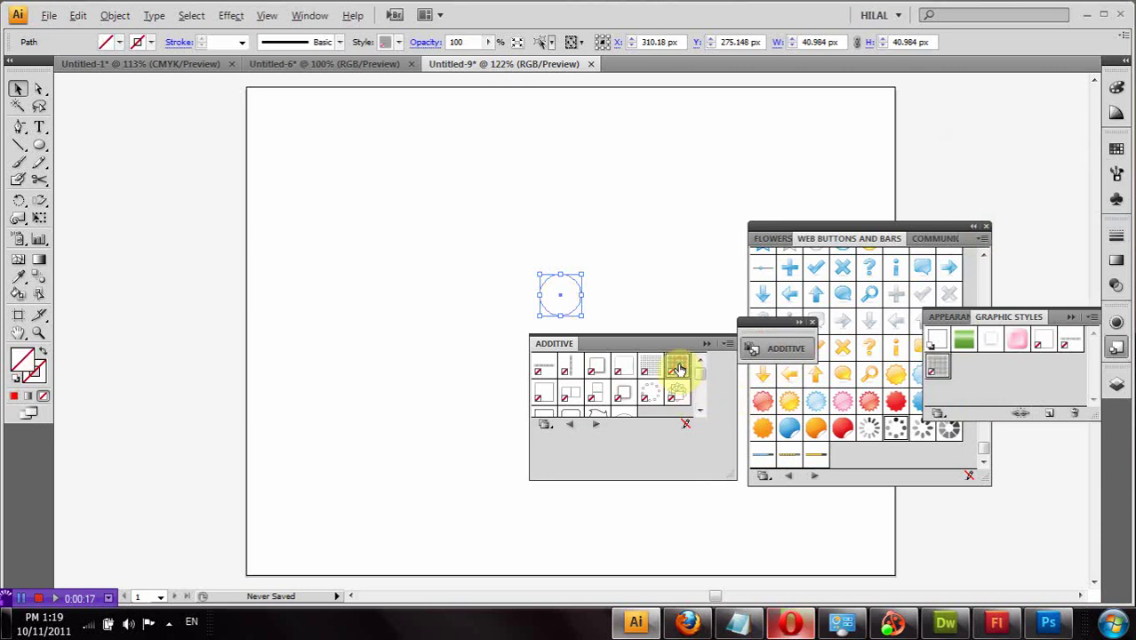
left_click(107, 44)
left_click(121, 58)
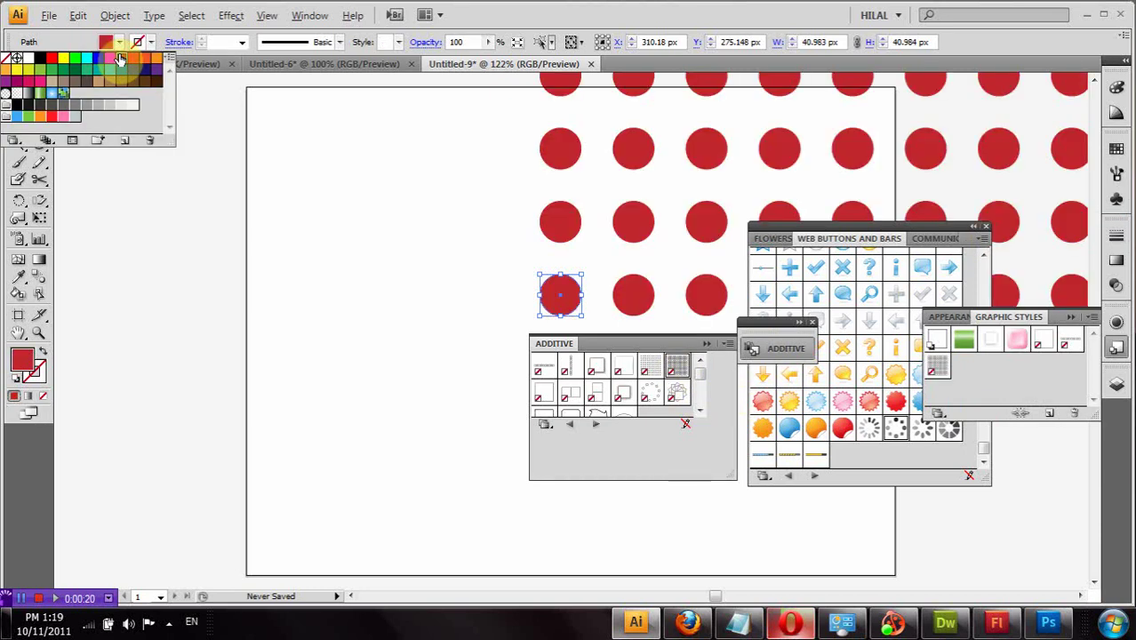
Move the dot grid down-left to X 61.819, Y 45.64 so dots fill the artboard, then zoom out
left_click_drag(558, 225, 424, 338)
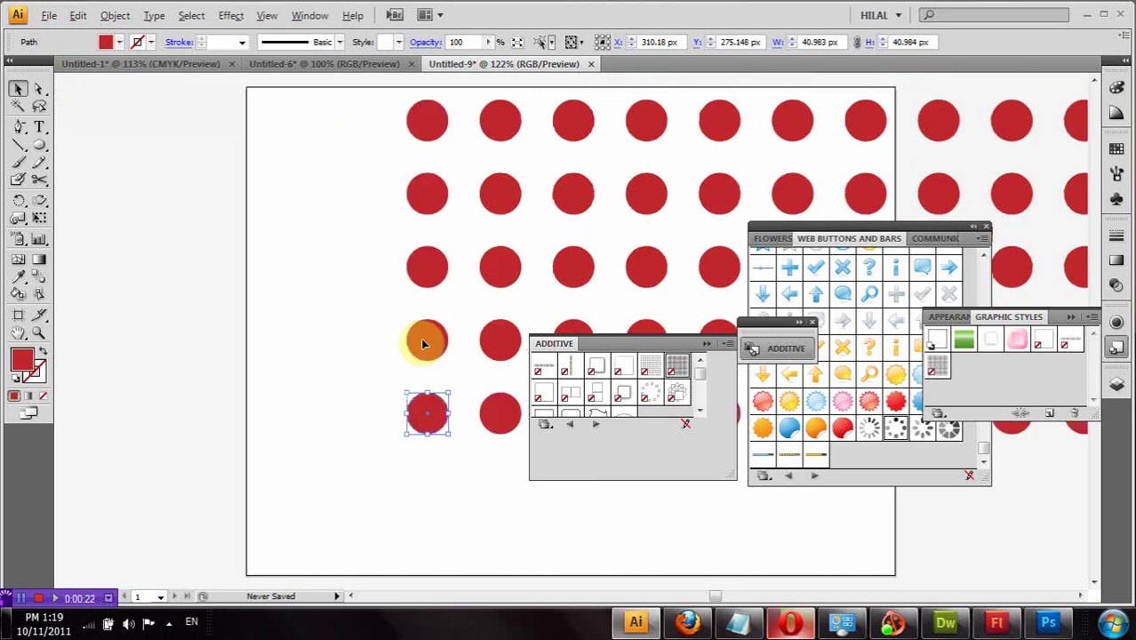
left_click_drag(503, 204, 383, 320)
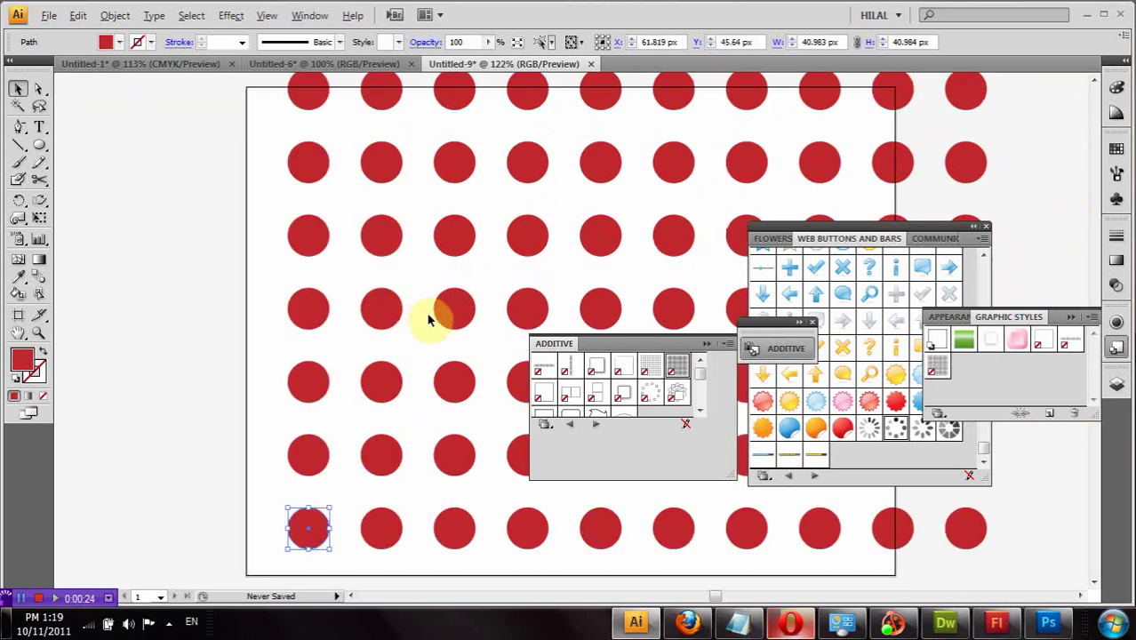
key("ctrl+minus")
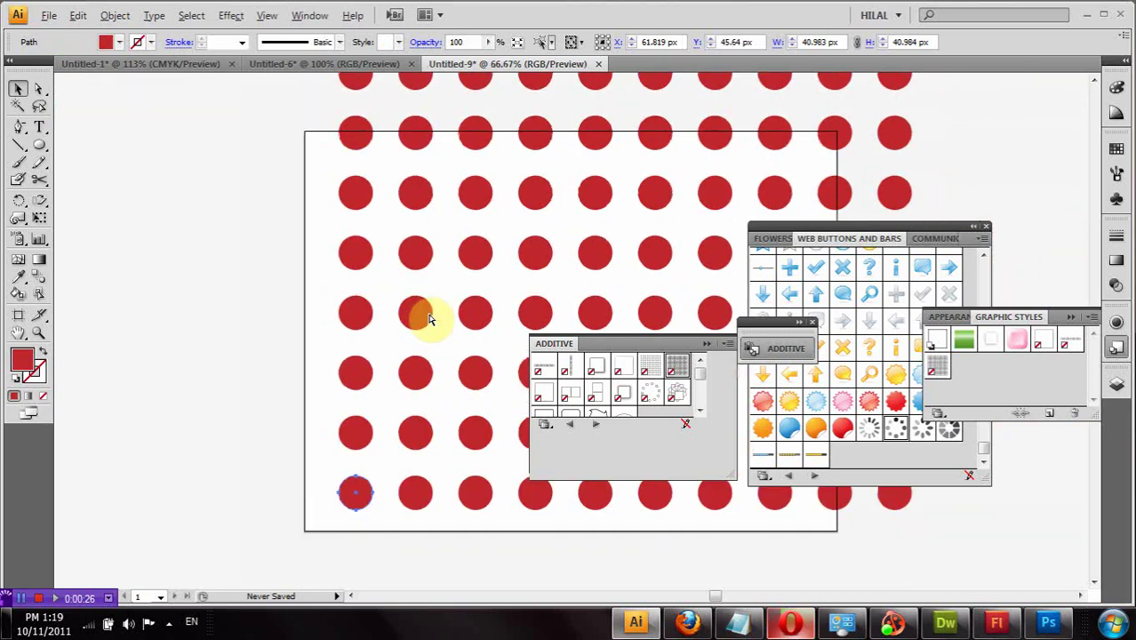
key("ctrl+minus")
key("ctrl+minus")
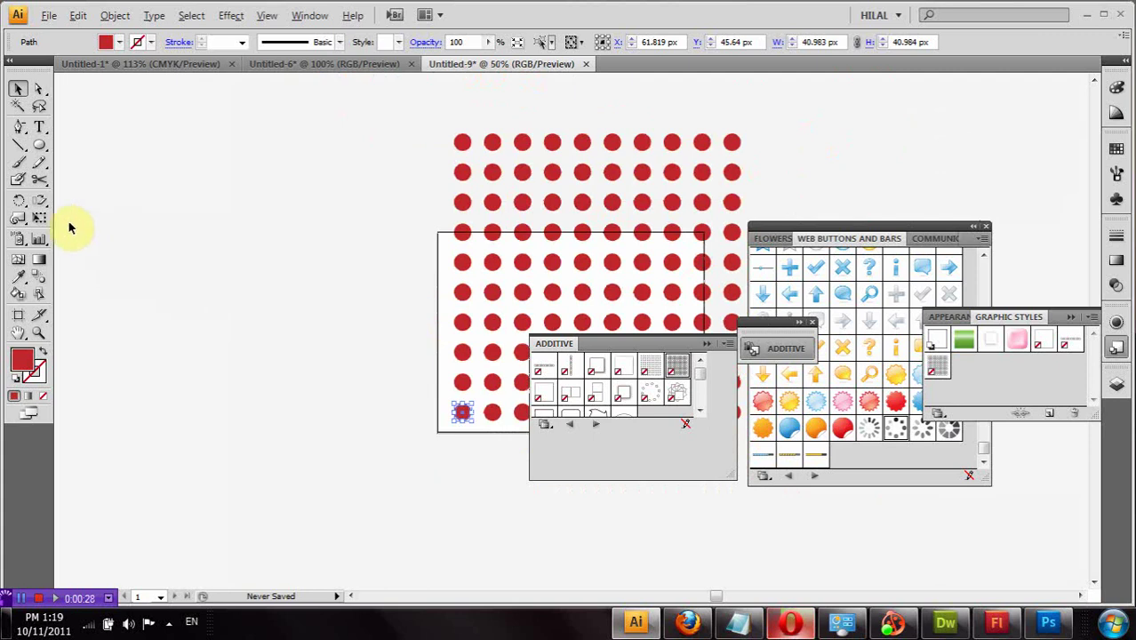
left_click(41, 220)
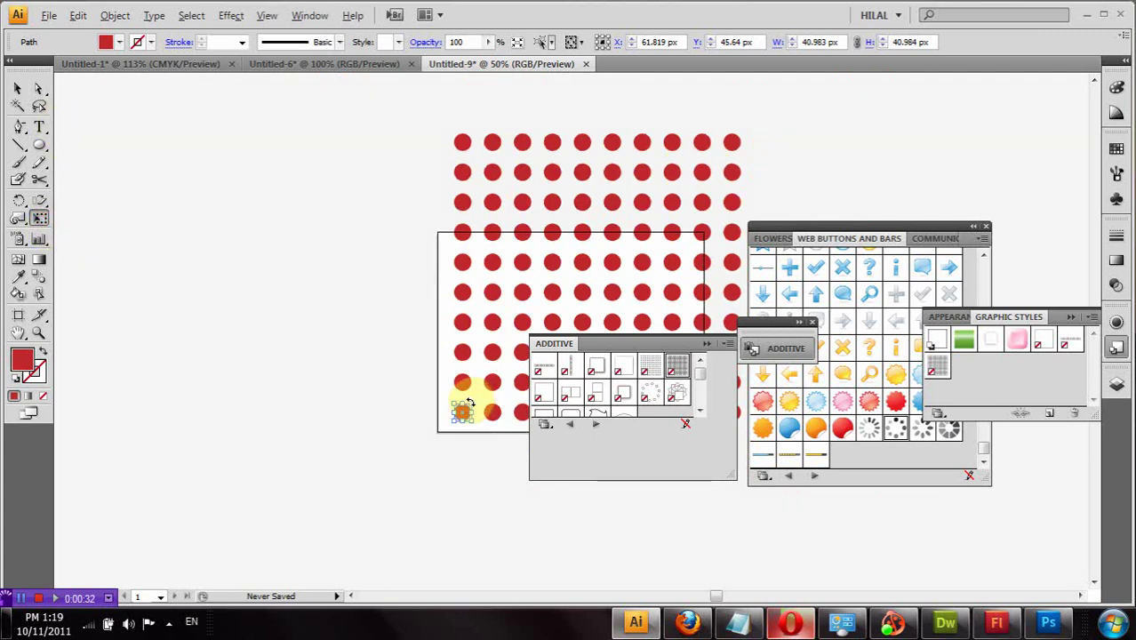
Rotate the base dot slightly so every dot in the grid tilts, then reselect it
right_click(456, 242)
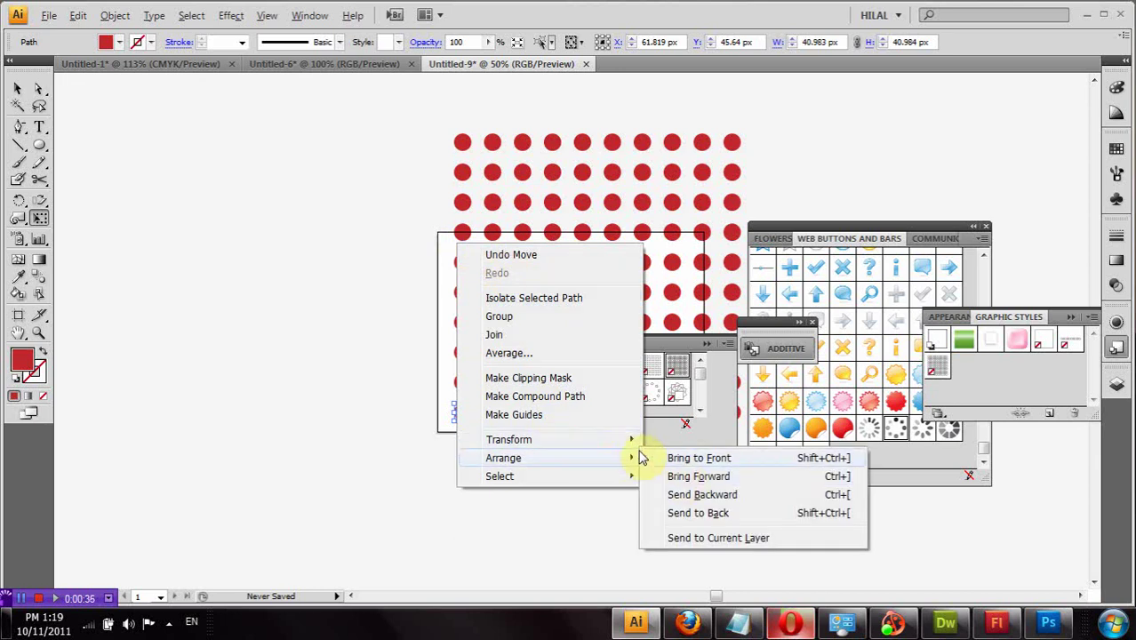
mouse_move(508, 439)
left_click(673, 486)
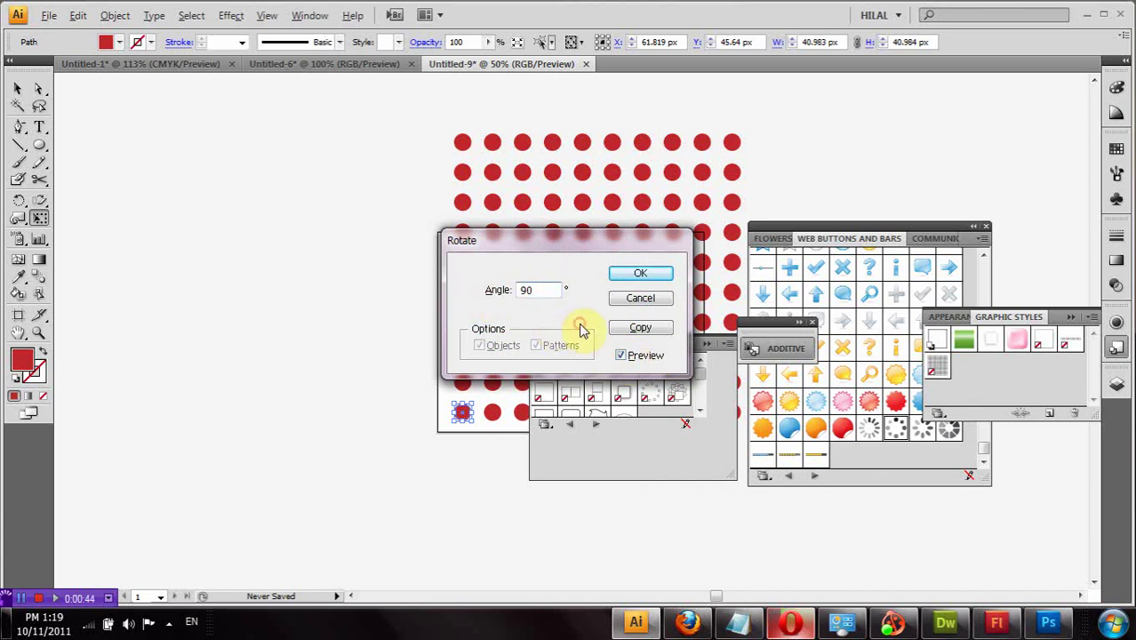
left_click(625, 308)
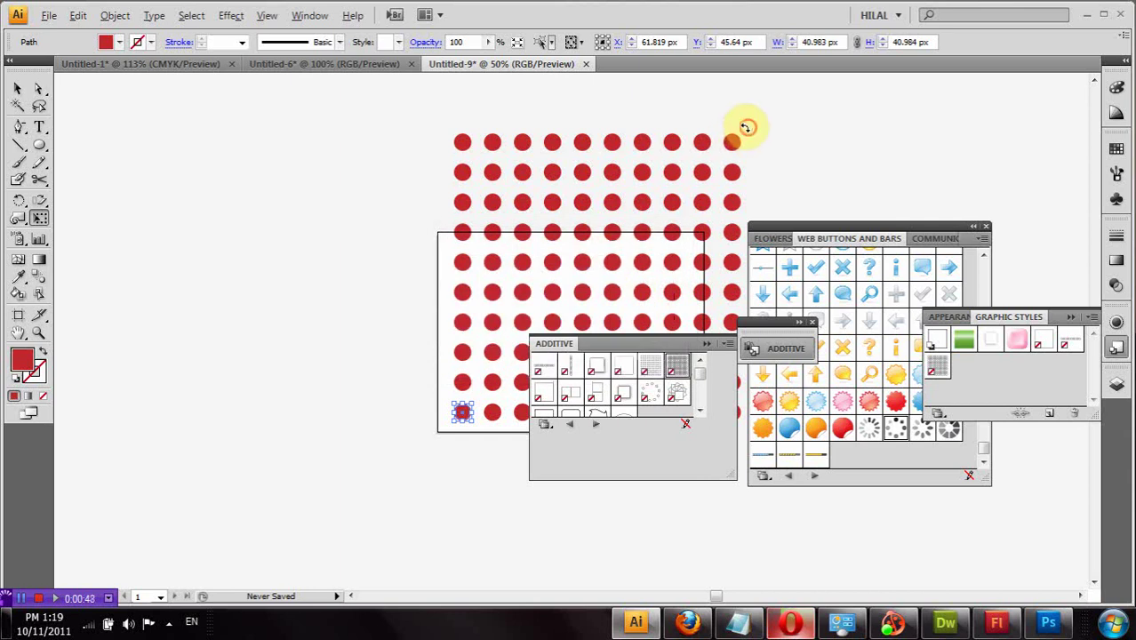
left_click_drag(746, 127, 569, 102)
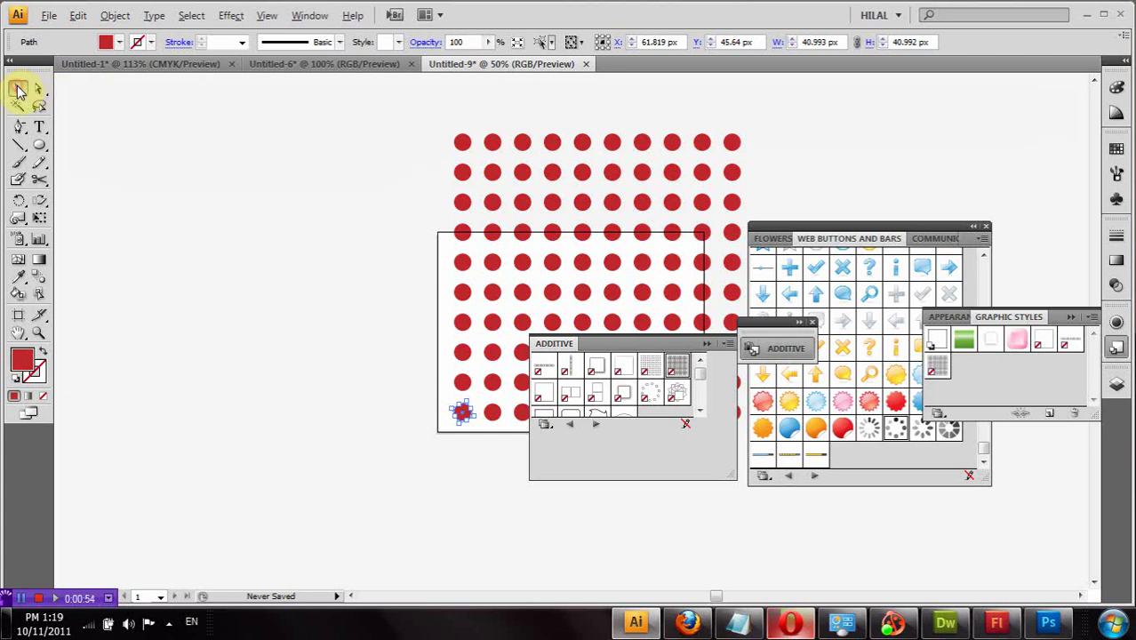
left_click(18, 90)
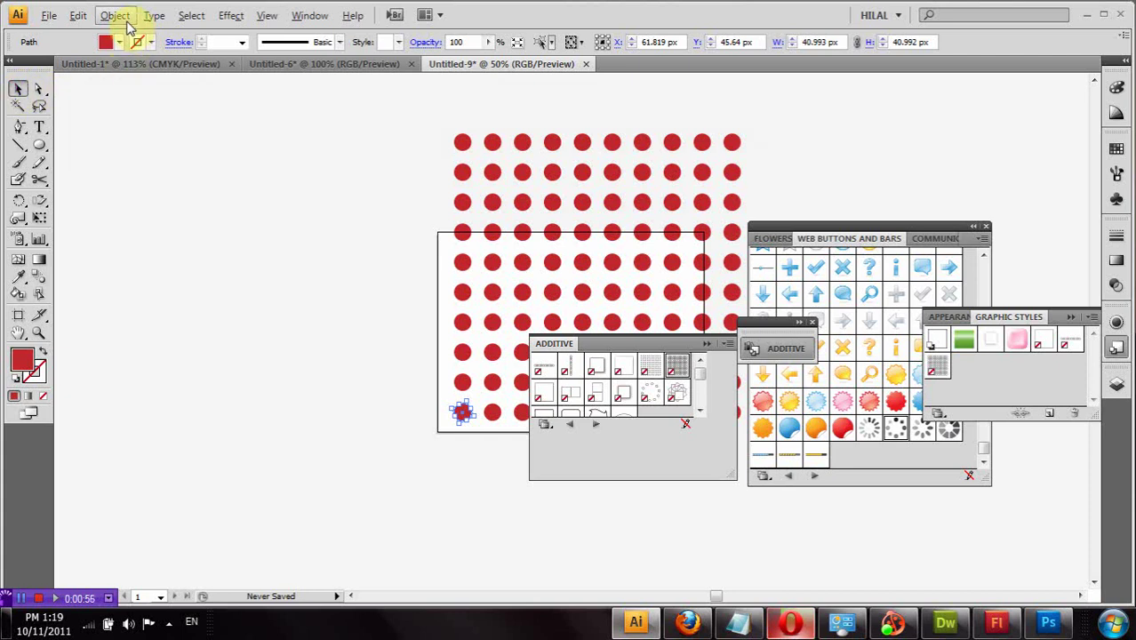
left_click(463, 407)
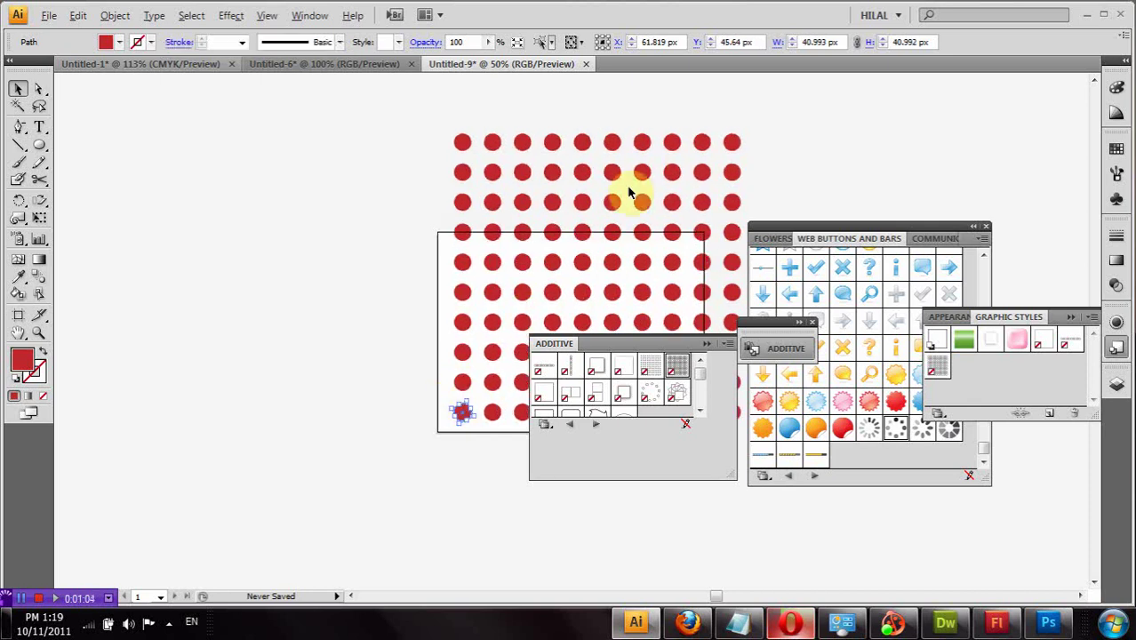
Expand the grid's appearance, scale it to 426.053 px square and rotate it about 45°
left_click(114, 16)
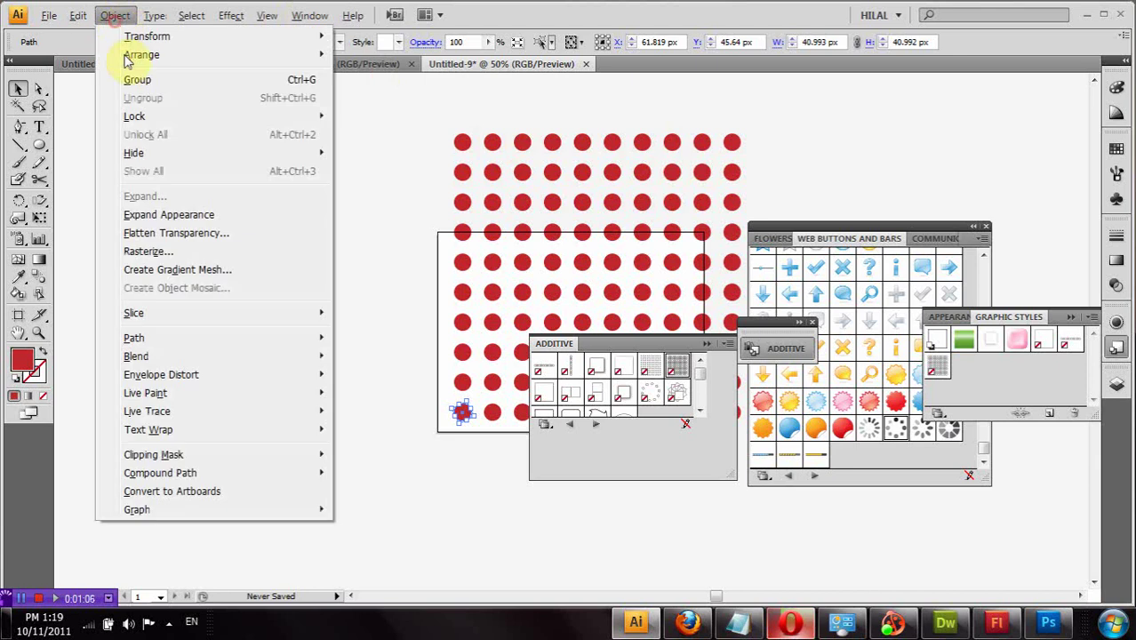
left_click(195, 216)
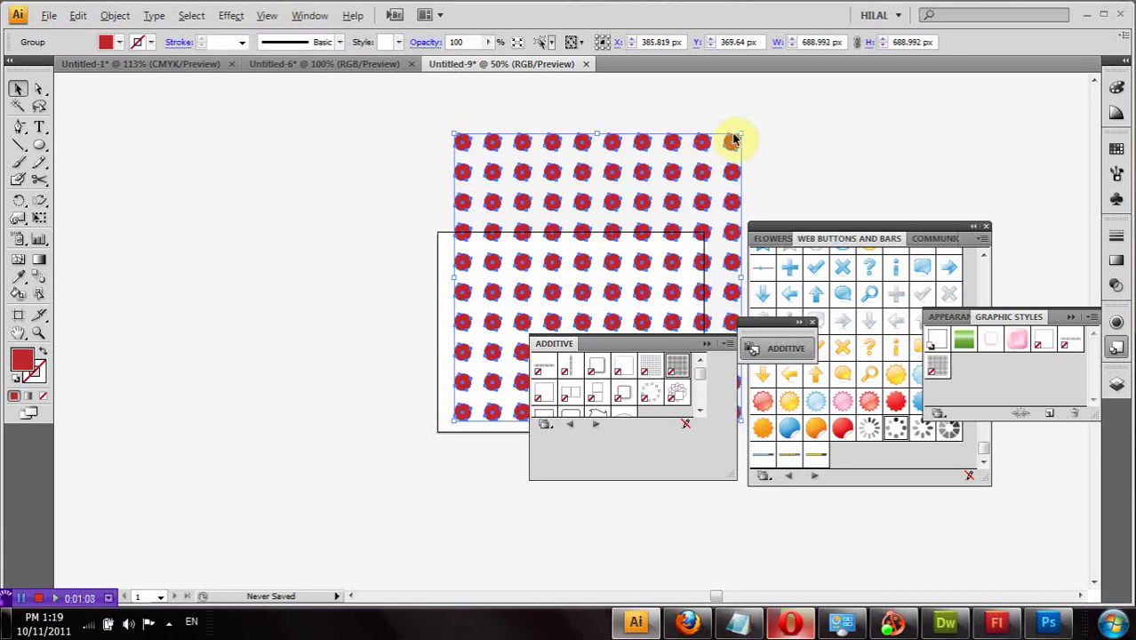
left_click_drag(740, 132, 615, 240)
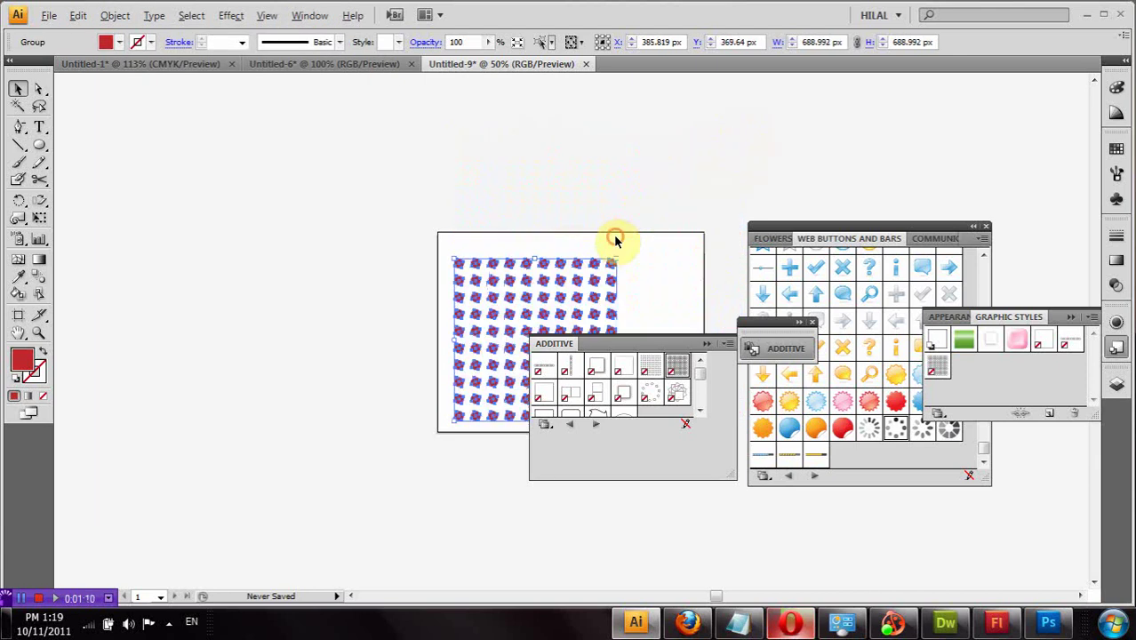
mouse_move(620, 253)
left_mouse_down()
mouse_move(532, 234)
mouse_move(562, 249)
mouse_move(563, 215)
mouse_move(564, 240)
left_mouse_up()
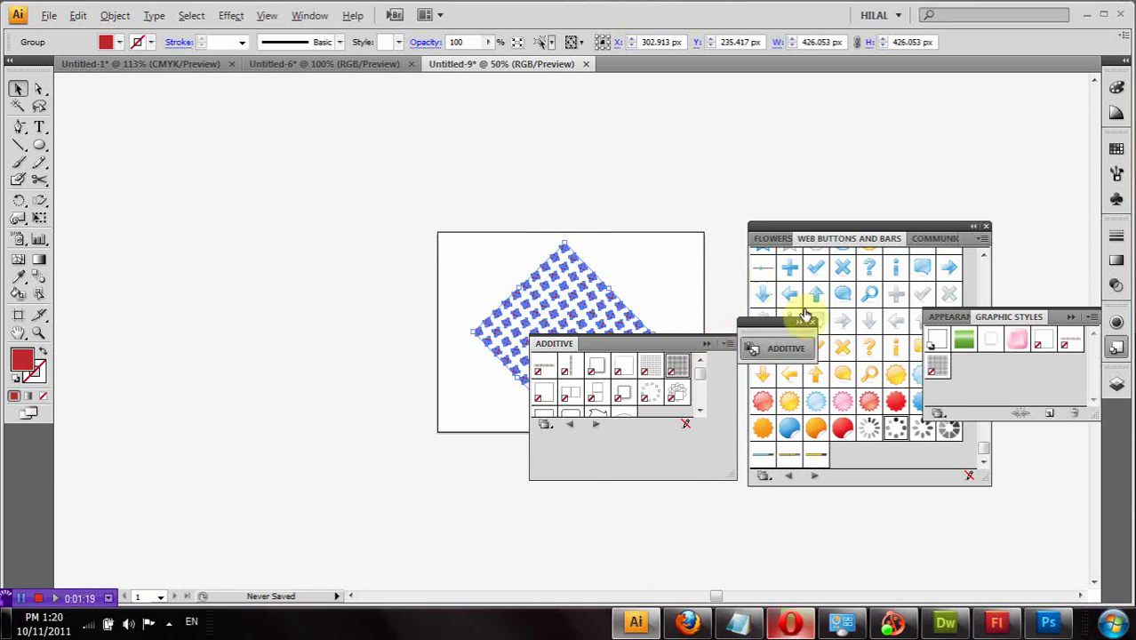
Save the dotted diamond as a new symbol named 'New Symbol'
left_click(1116, 201)
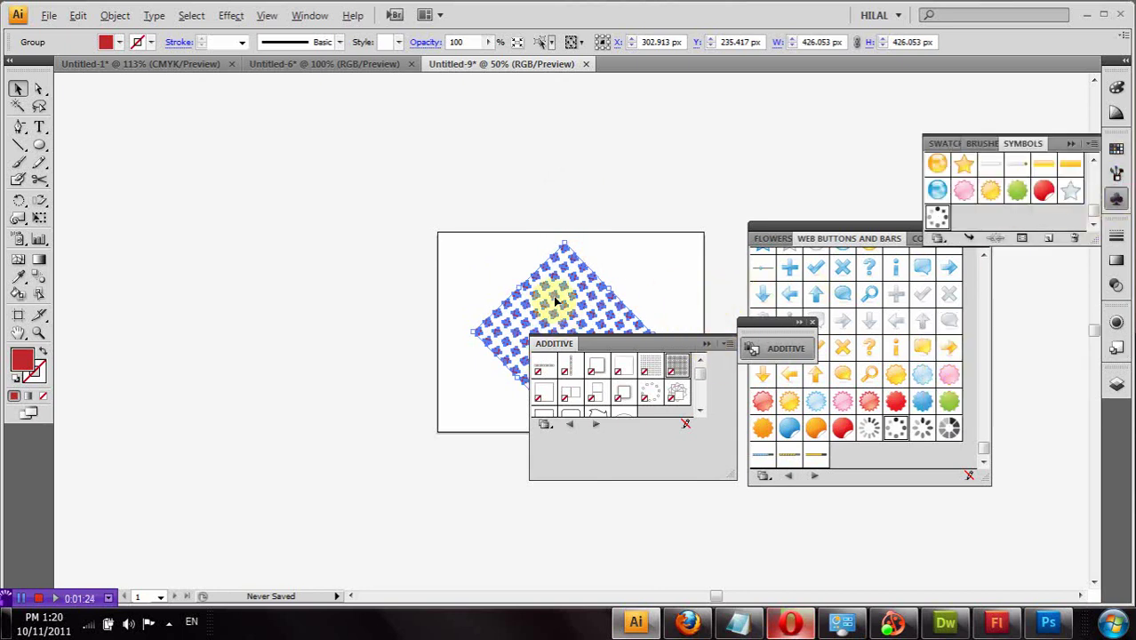
left_click_drag(545, 297, 972, 227)
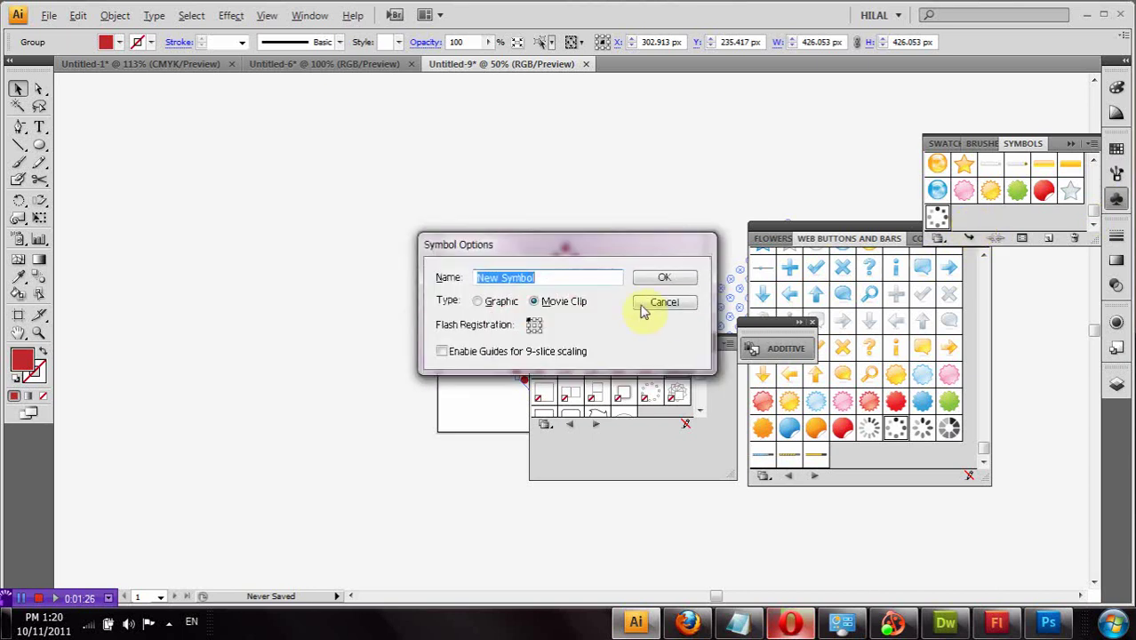
left_click(660, 277)
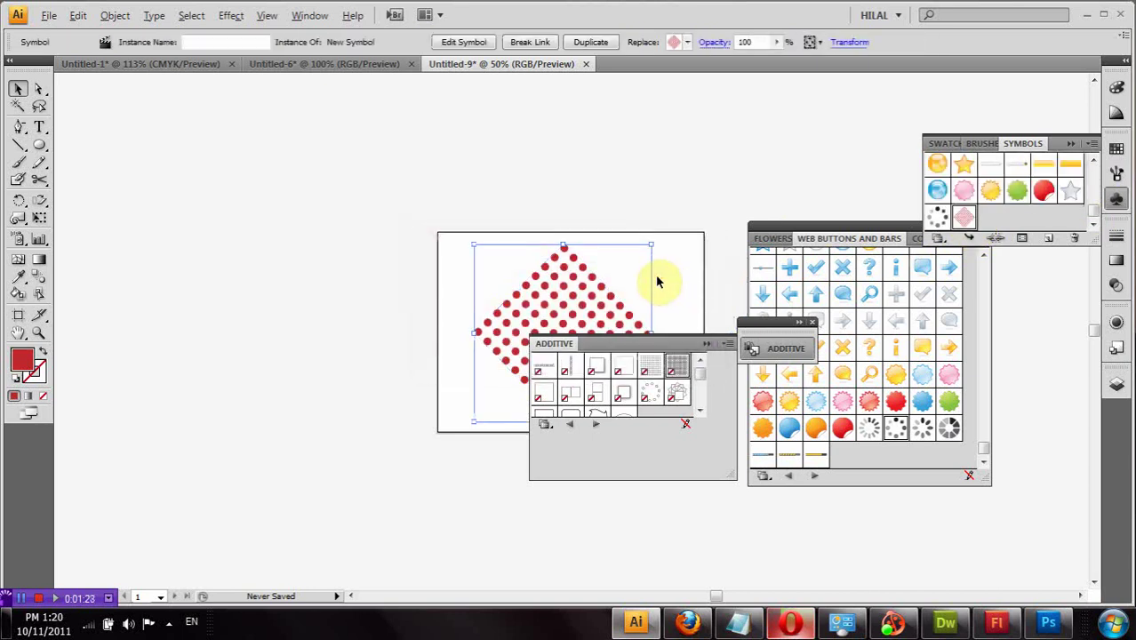
Delete the placed symbol instance and close the ADDITIVE symbol library
left_click_drag(577, 278, 384, 264)
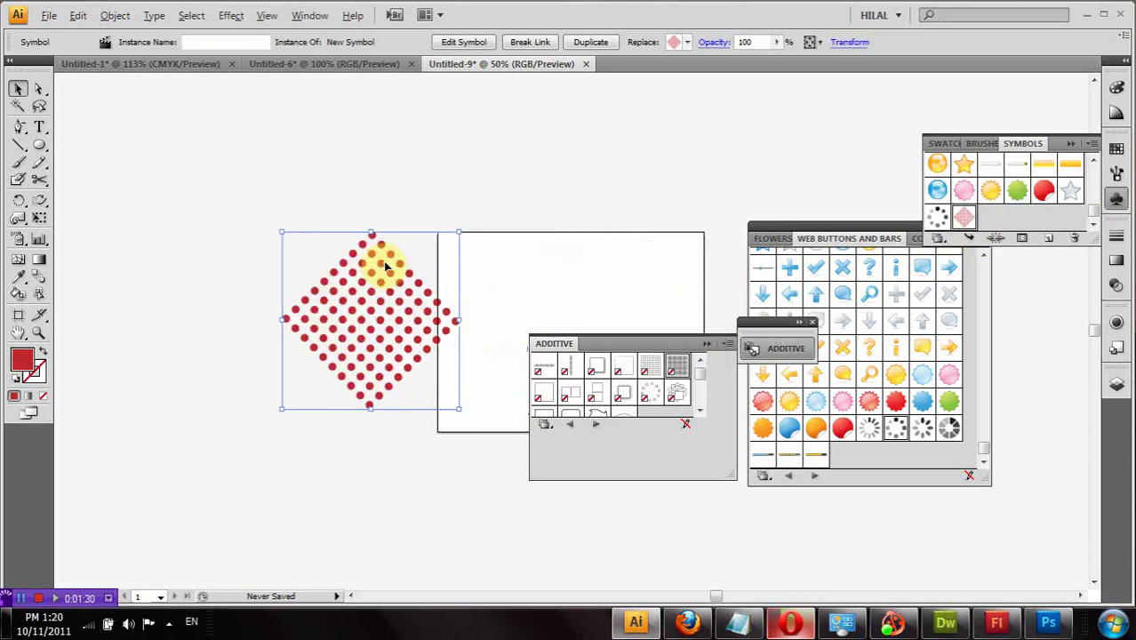
key("Delete")
left_click(729, 339)
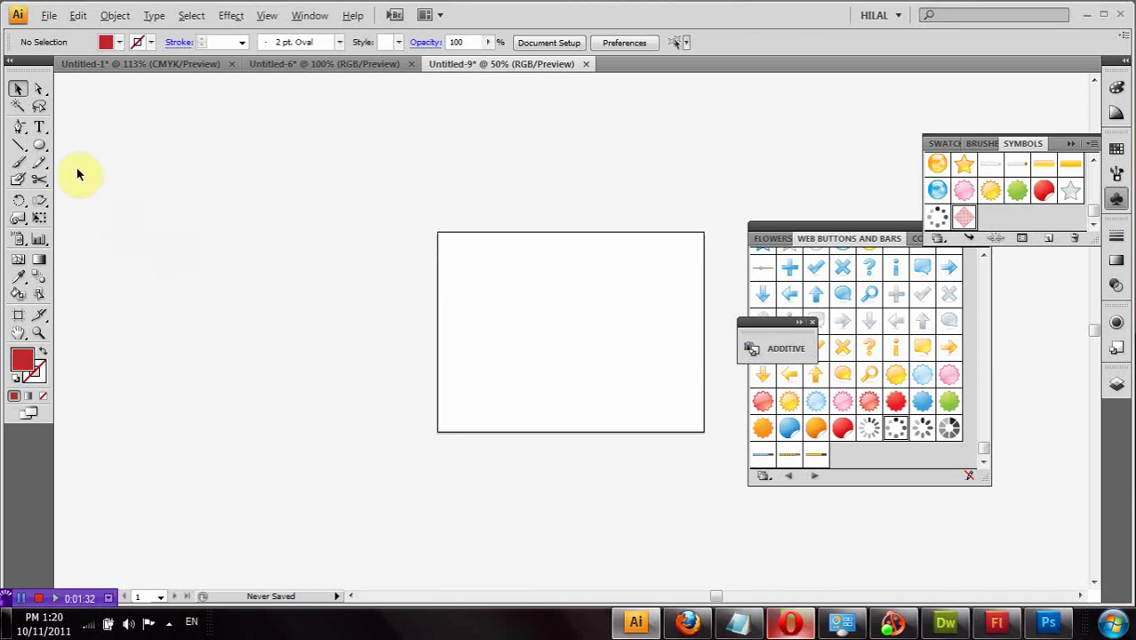
Draw a 320 px red circle and nudge it slightly left
left_click_drag(532, 276, 663, 409)
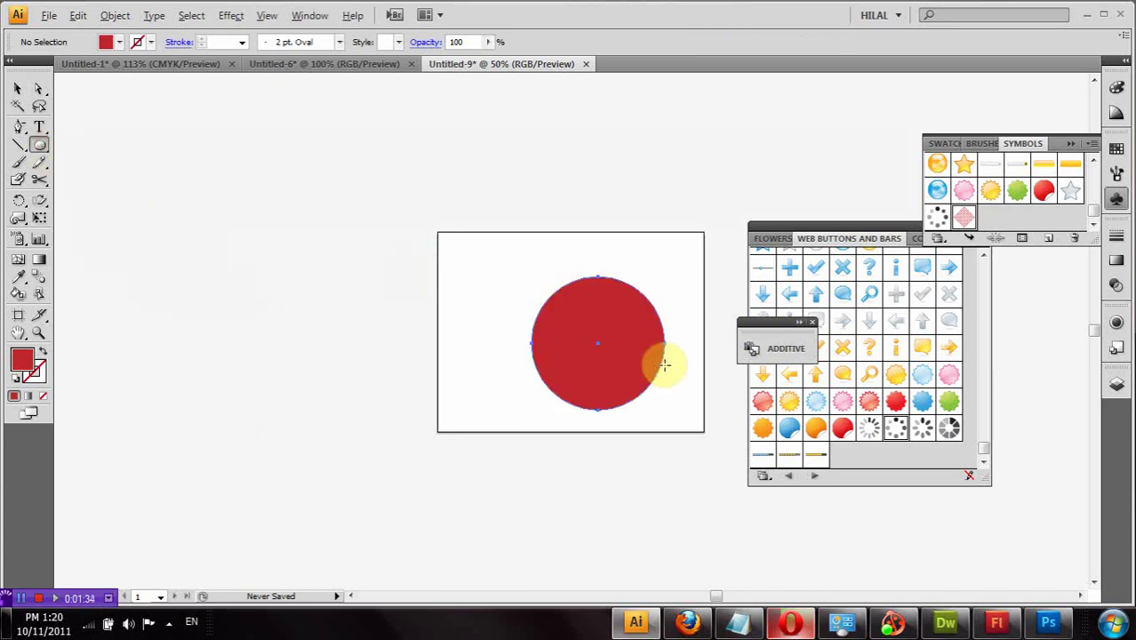
left_click(17, 90)
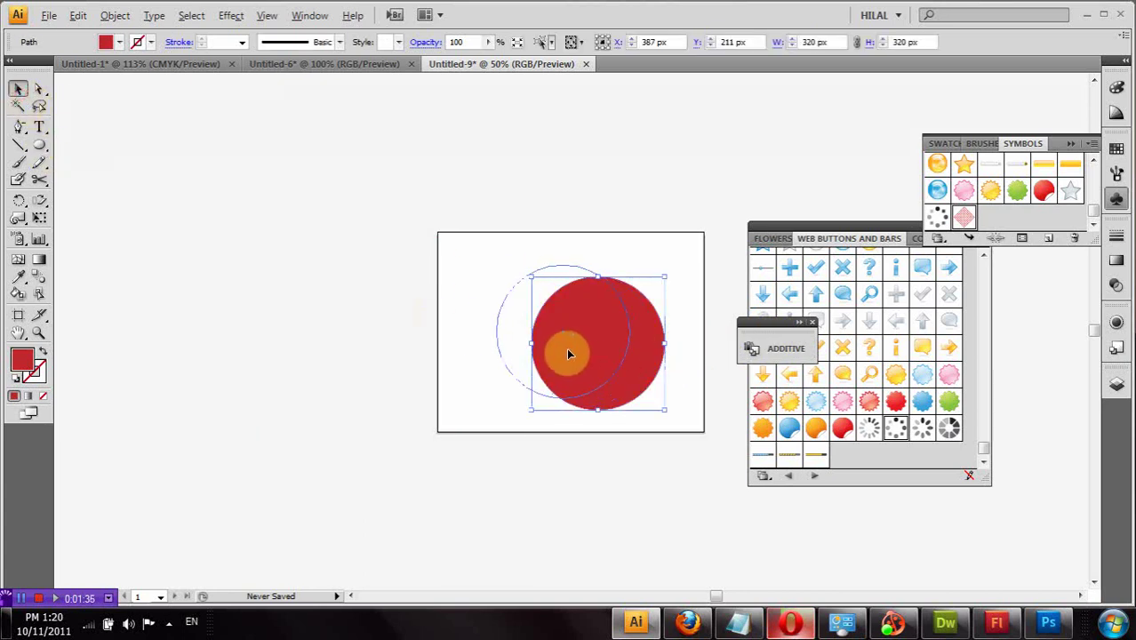
left_click_drag(569, 354, 569, 354)
Draw a 324 × 466 px red rectangle covering the circle's left half
left_click_drag(43, 144, 89, 147)
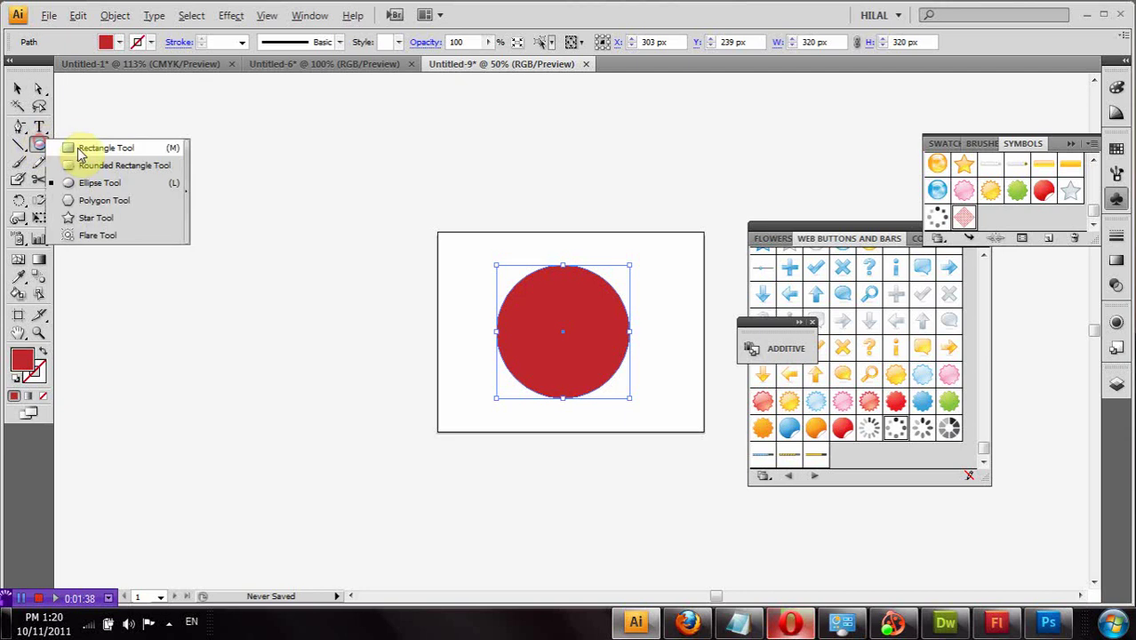
left_click_drag(433, 227, 567, 417)
left_click(17, 89)
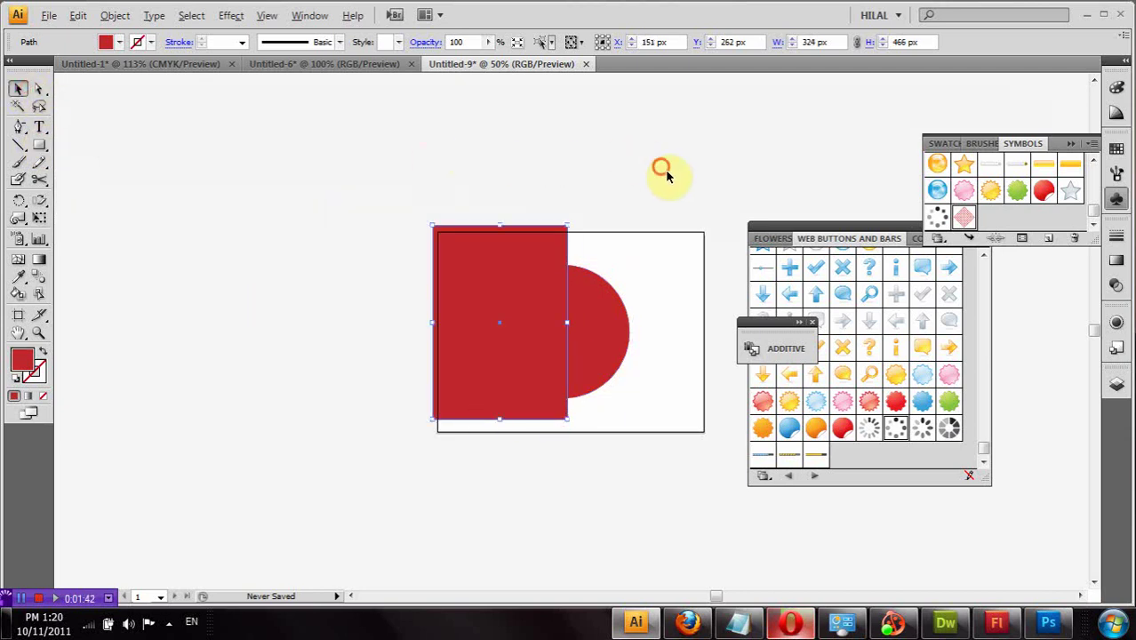
Select both shapes and browse the Gradient, Stroke, Transparency, Appearance, Symbols, Brushes and Layers panels
key("ctrl+a")
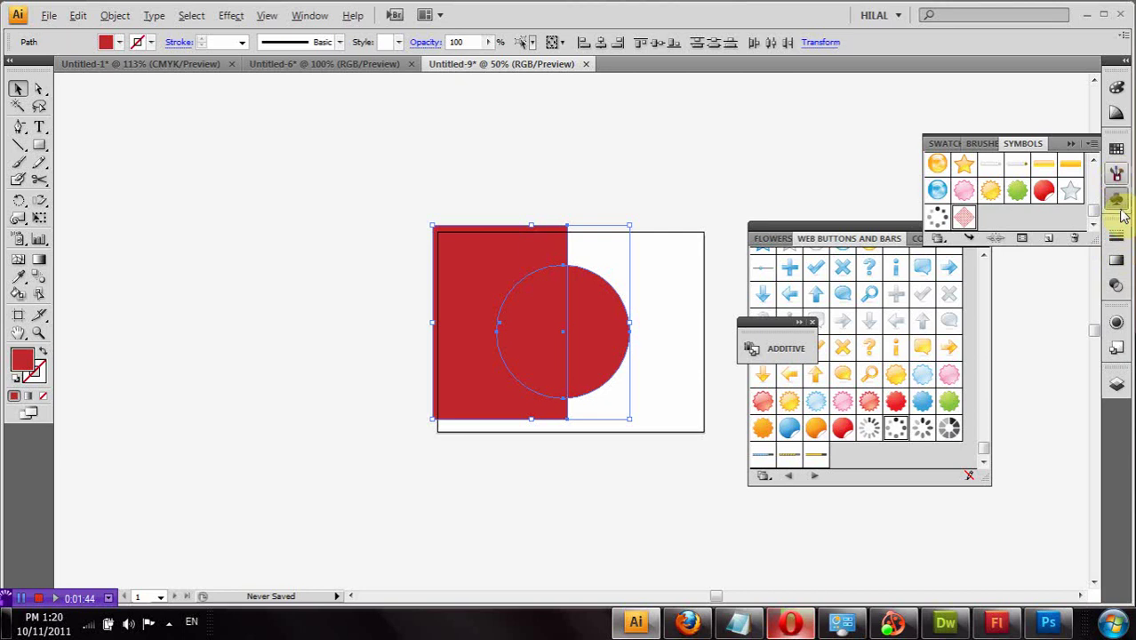
left_click(1117, 260)
left_click(1116, 234)
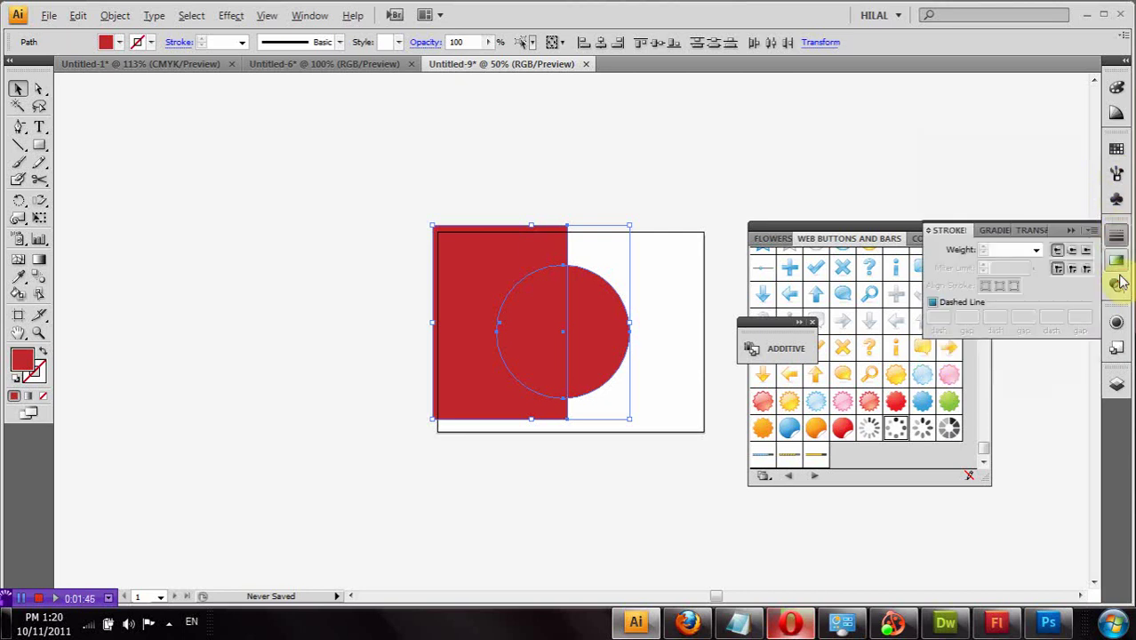
left_click(1118, 285)
left_click(1118, 320)
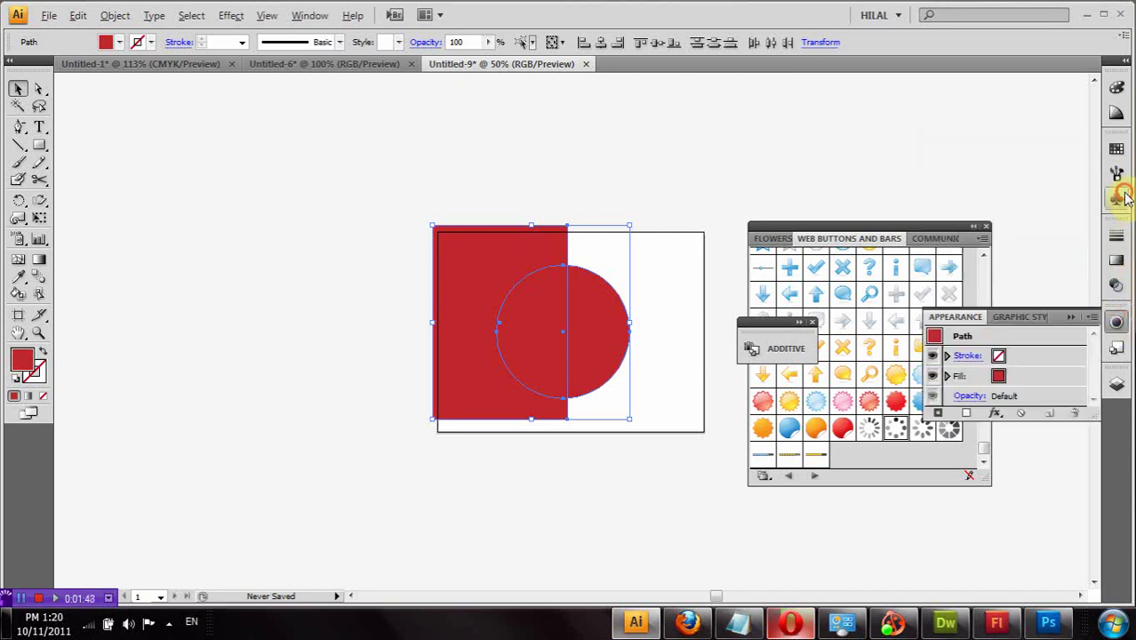
left_click(1116, 199)
left_click(1118, 174)
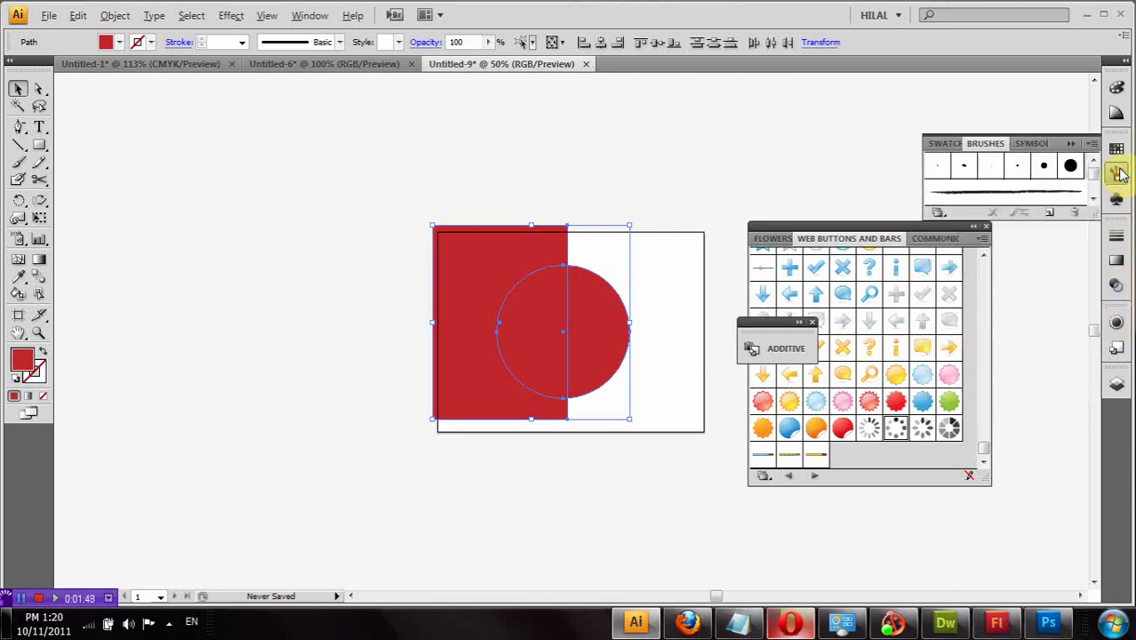
left_click(1118, 256)
left_click(1118, 285)
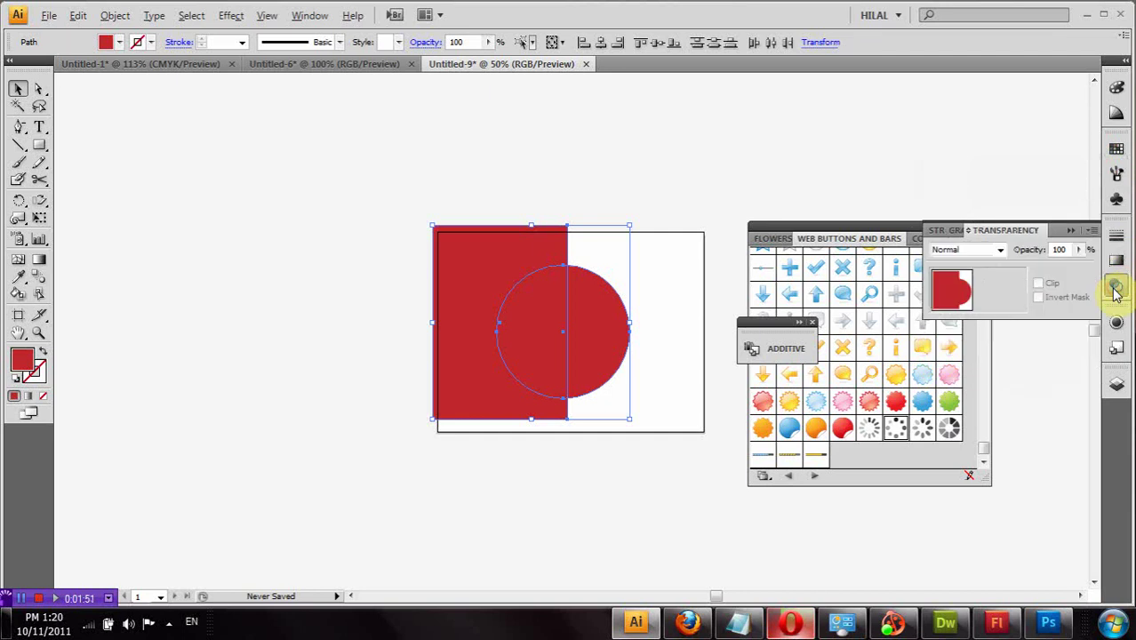
left_click(1117, 388)
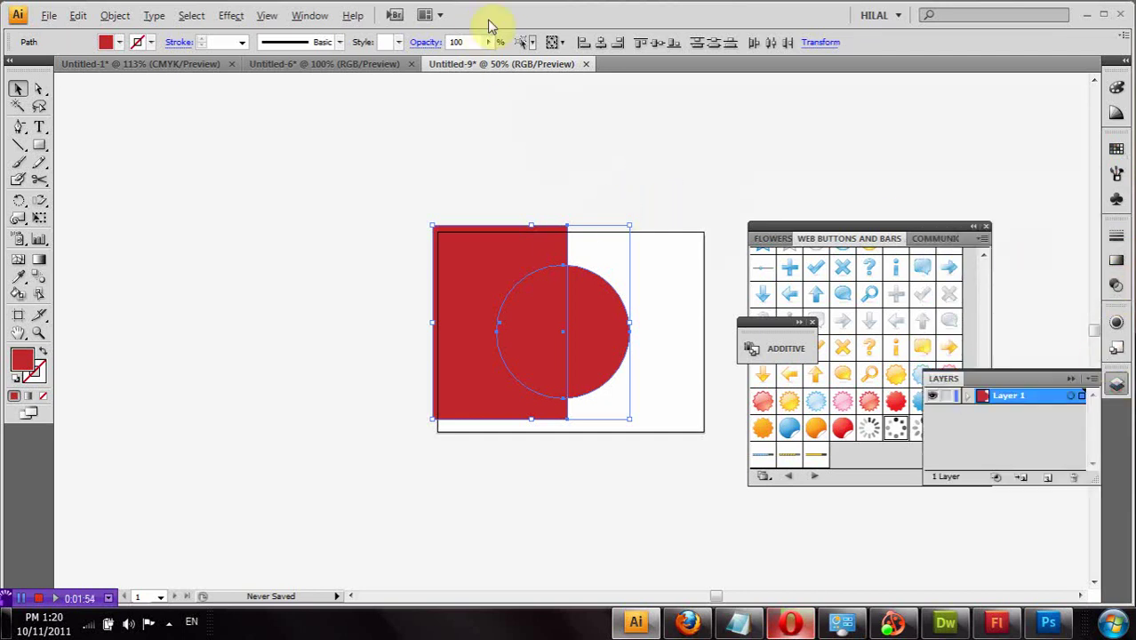
left_click(308, 18)
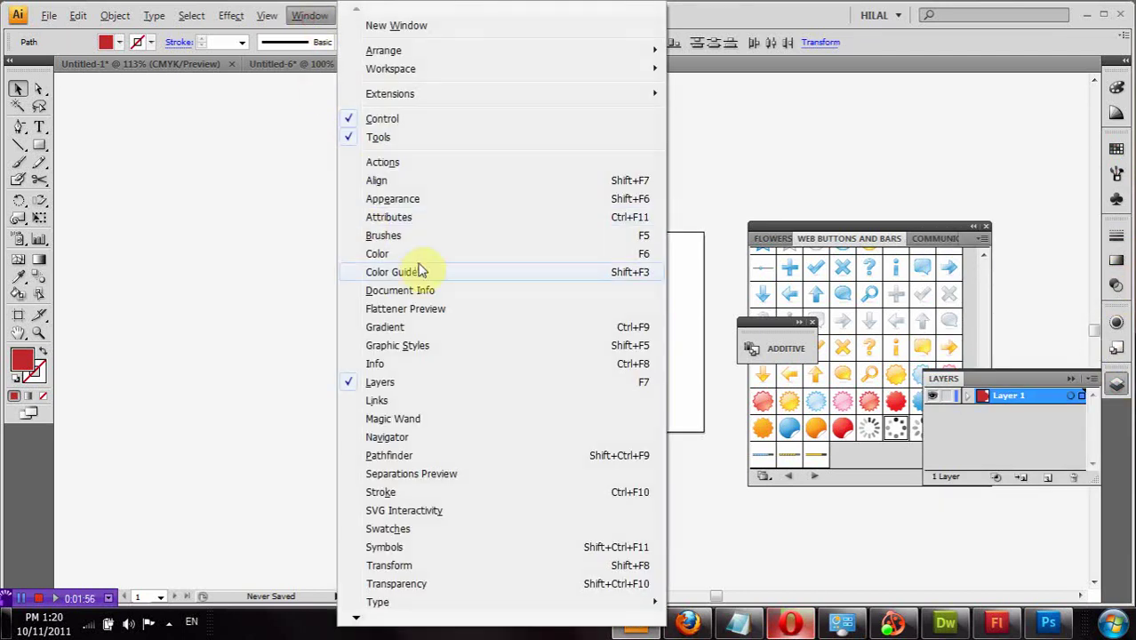
Subtract the rectangle from the circle with Pathfinder Minus Front and nudge the half-disc left
left_click(438, 185)
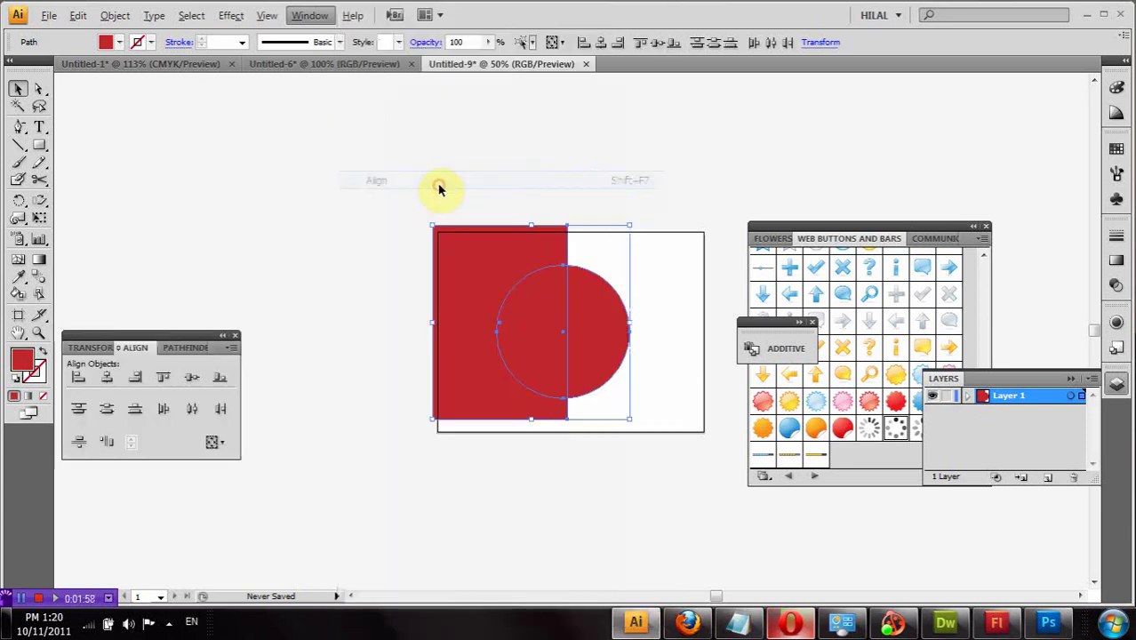
left_click(191, 348)
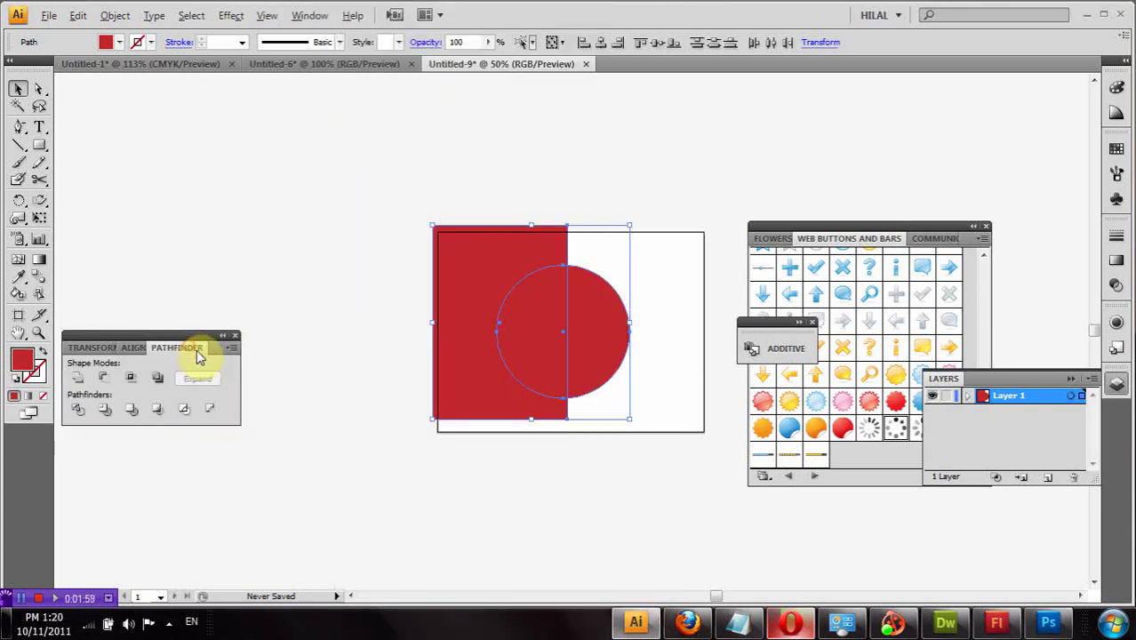
left_click(107, 382)
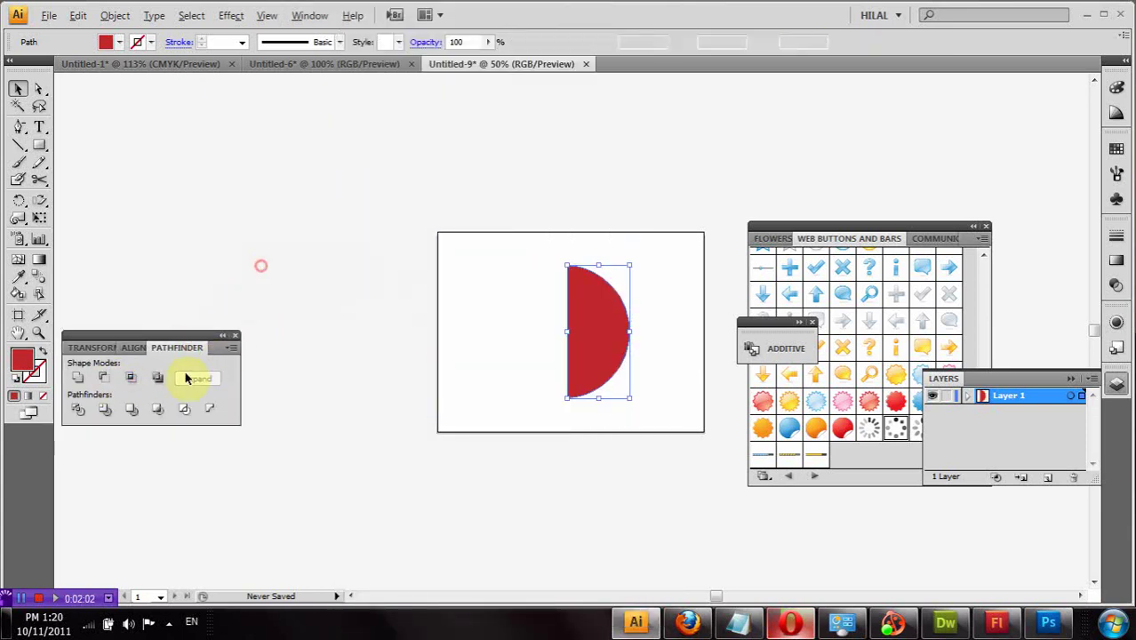
left_click(545, 256)
left_click_drag(591, 327, 580, 324)
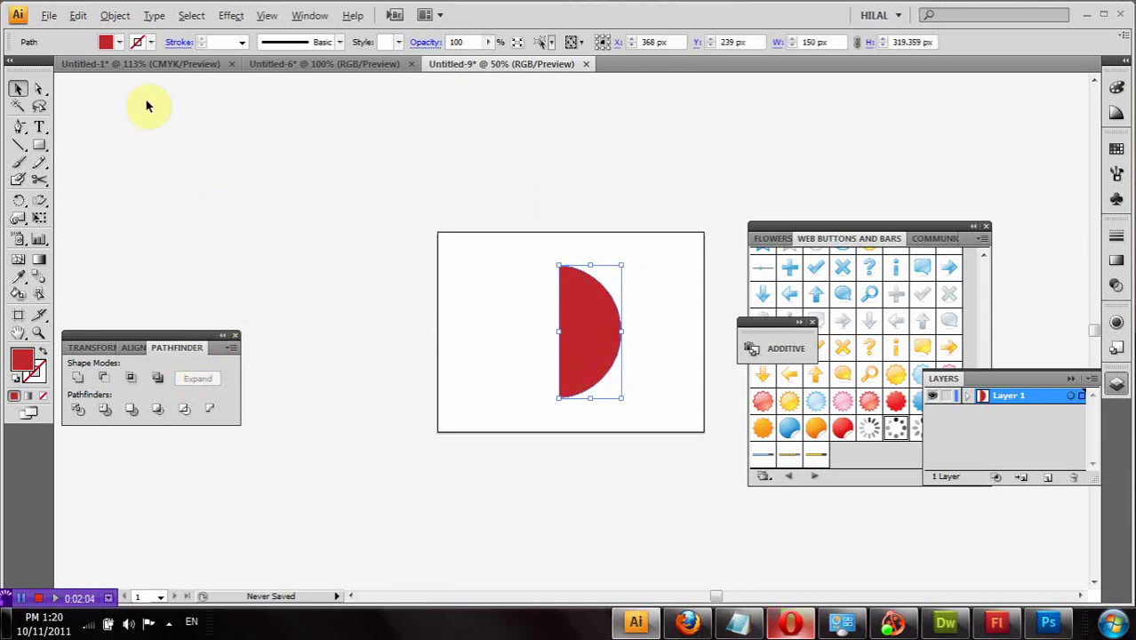
Open the Convert to Shape Rounded Rectangle options and cancel without converting
left_click(229, 16)
mouse_move(277, 122)
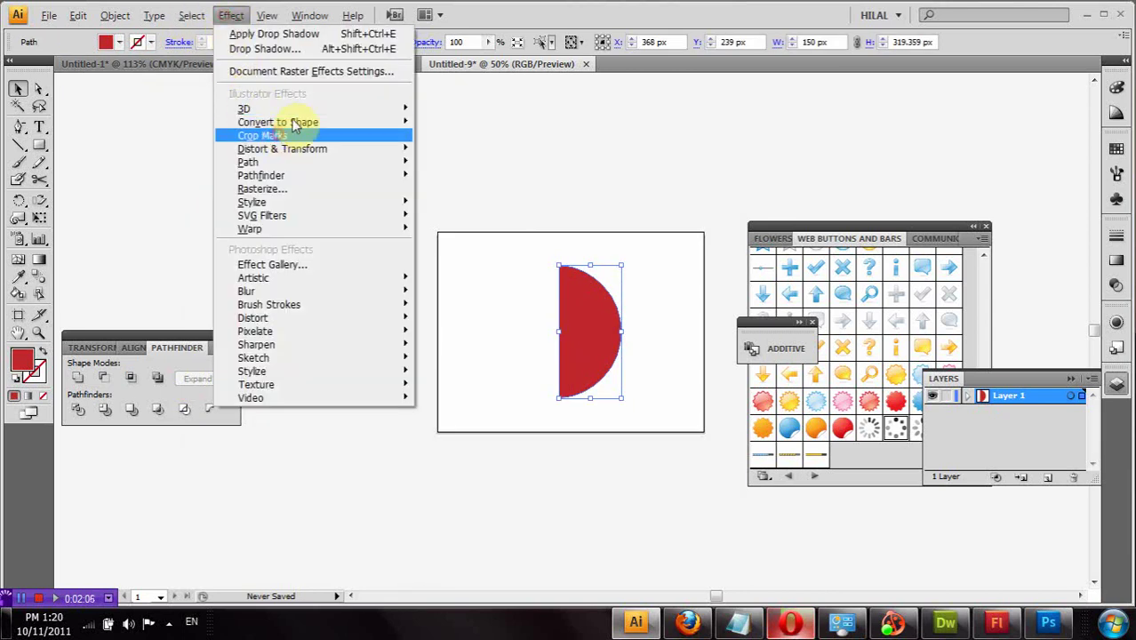
left_click(511, 146)
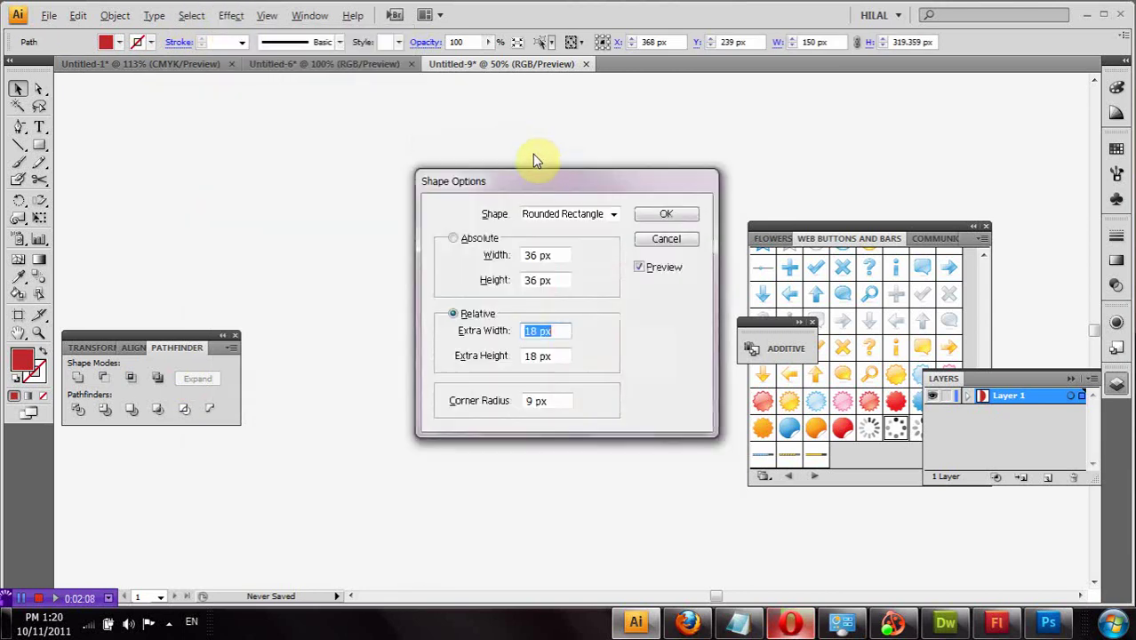
left_click(665, 240)
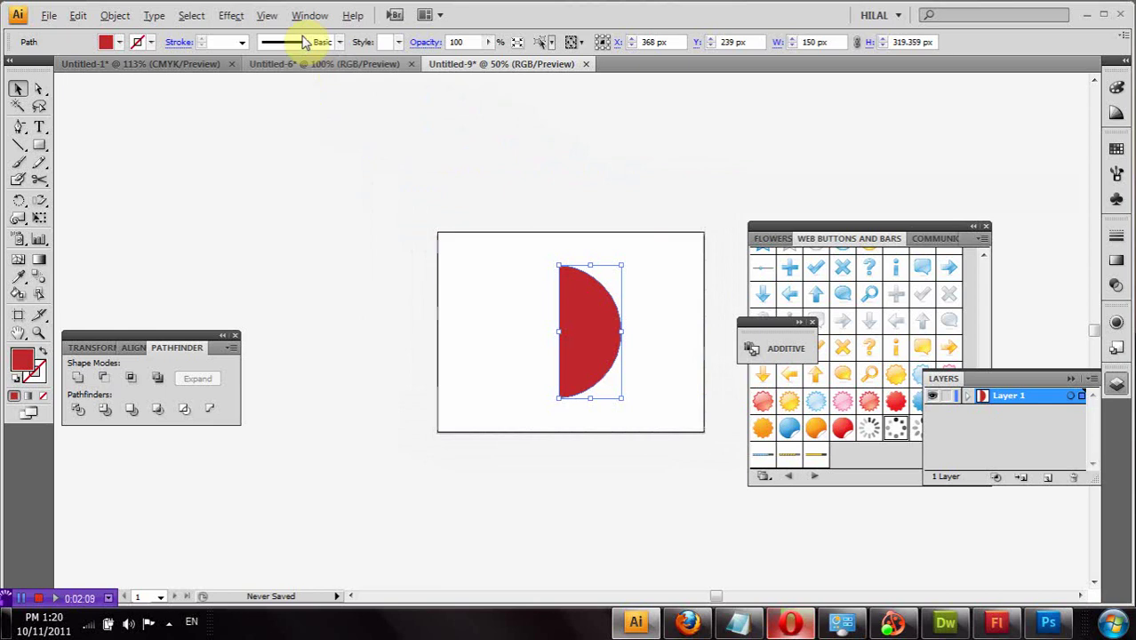
left_click(238, 18)
mouse_move(290, 108)
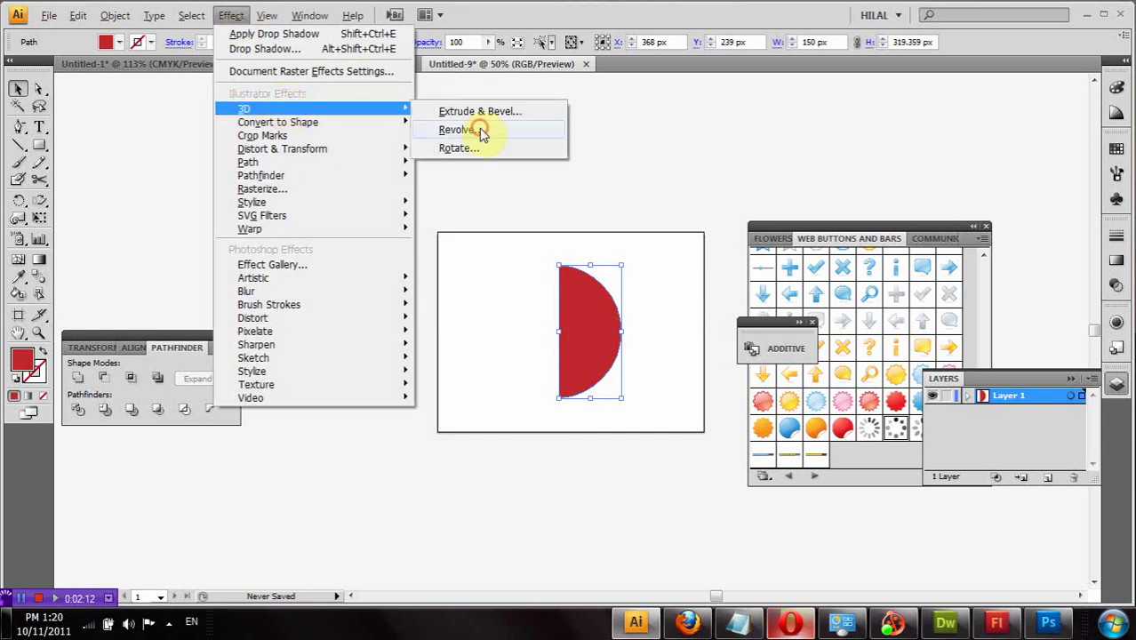
Revolve the half-disc into a Front-positioned 3D sphere with Preview on, and open Map Art
left_click(480, 132)
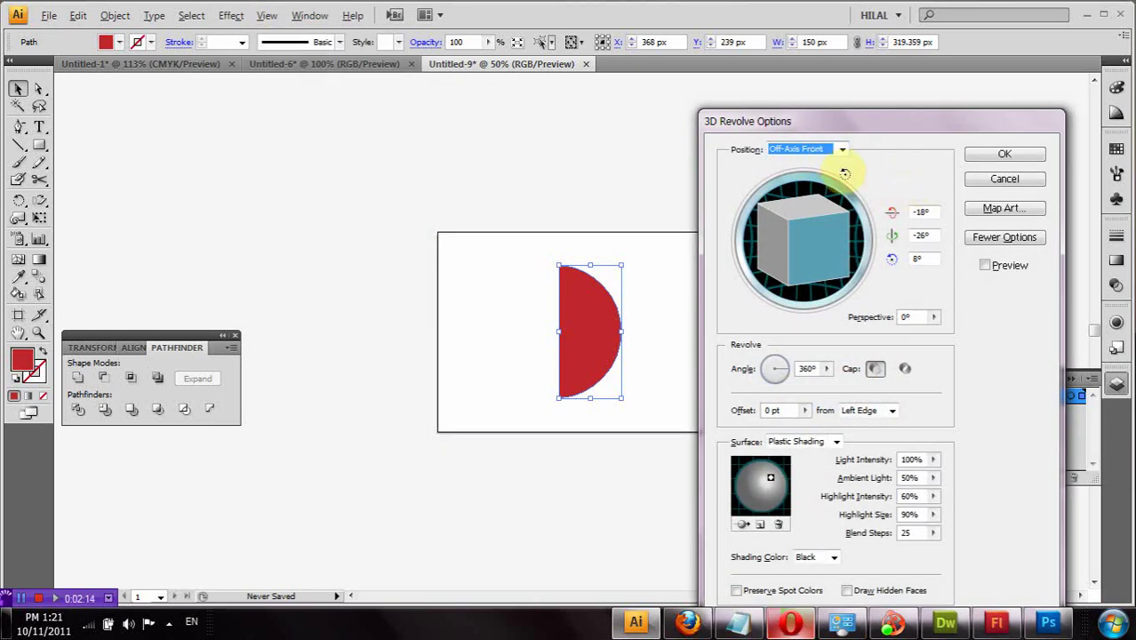
left_click(839, 151)
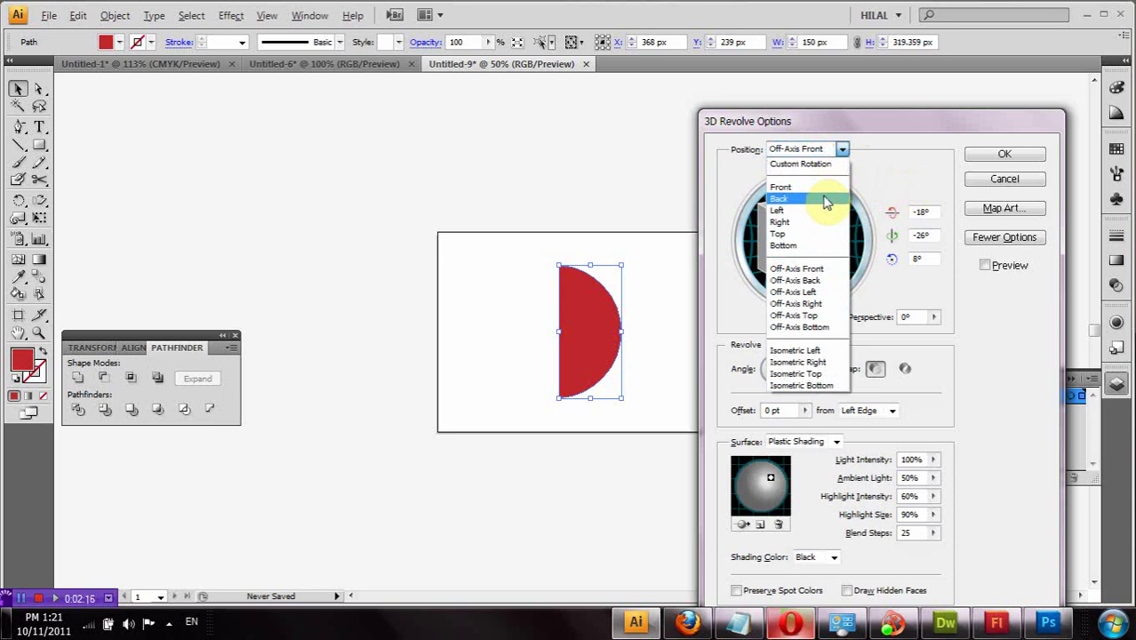
left_click(821, 188)
left_click(985, 265)
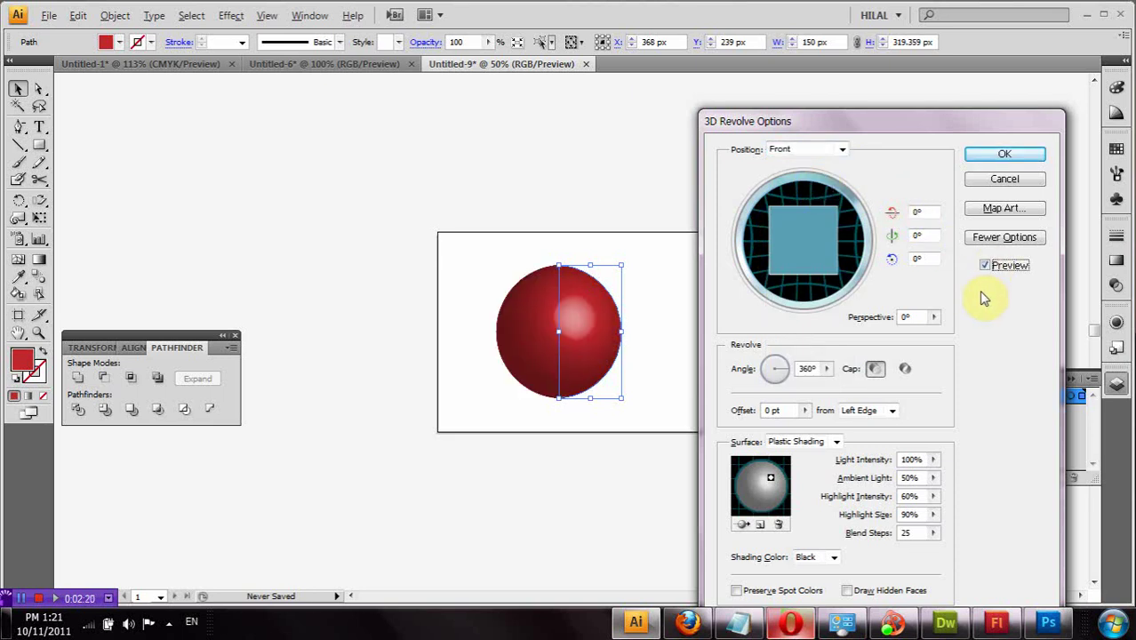
left_click(997, 209)
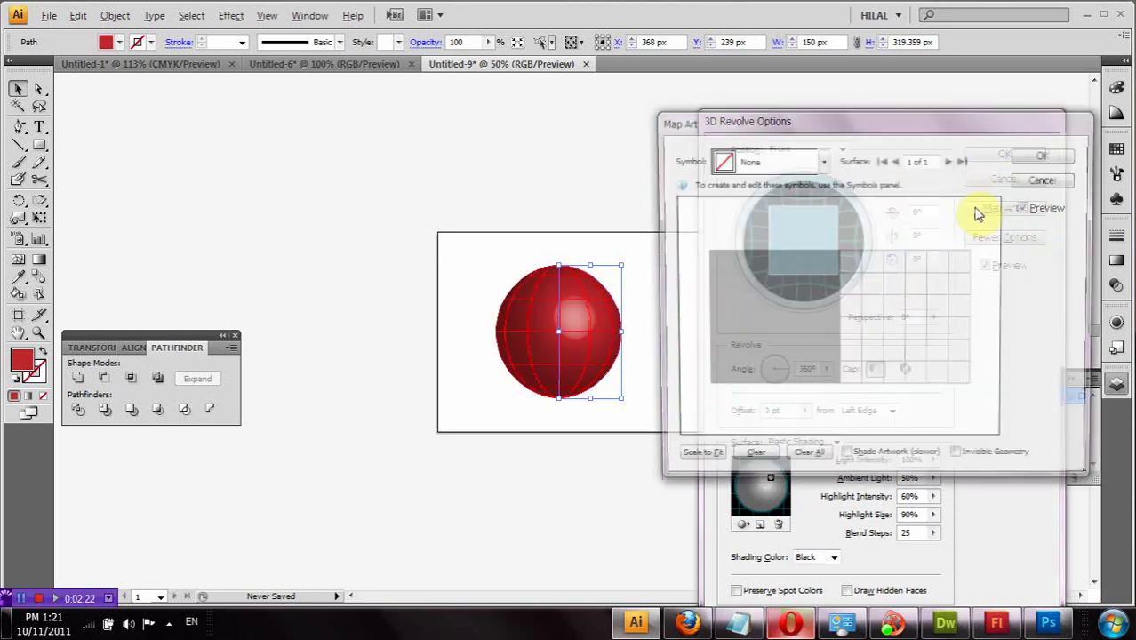
Map the 'New Symbol' dot diamond onto the sphere with invisible geometry, moved onto the lit side
left_click(822, 160)
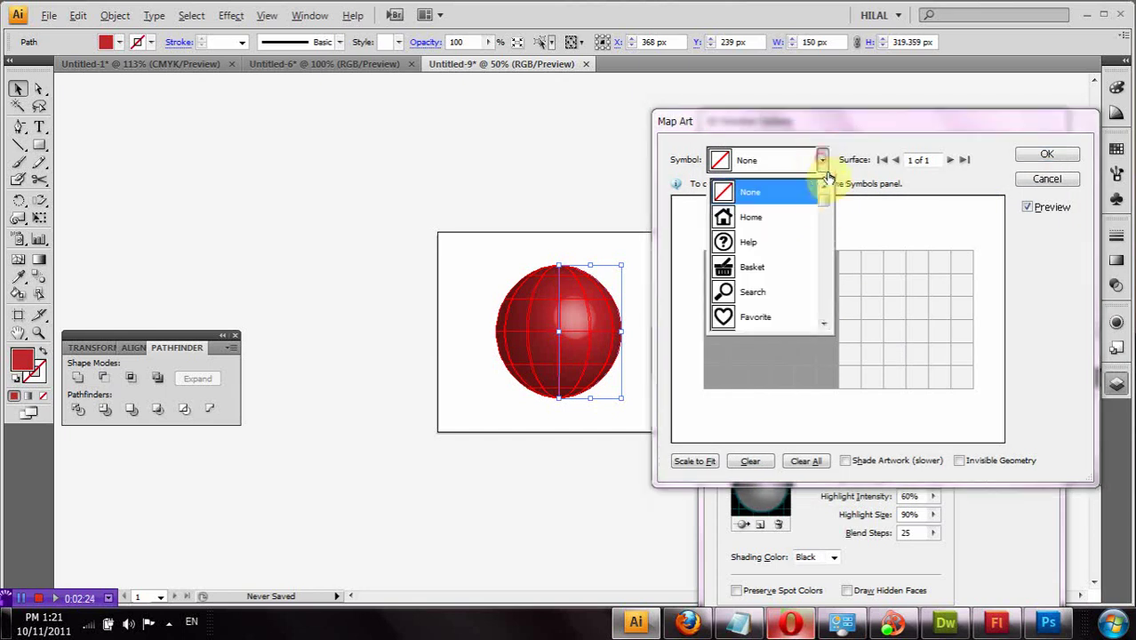
left_click_drag(825, 202, 821, 327)
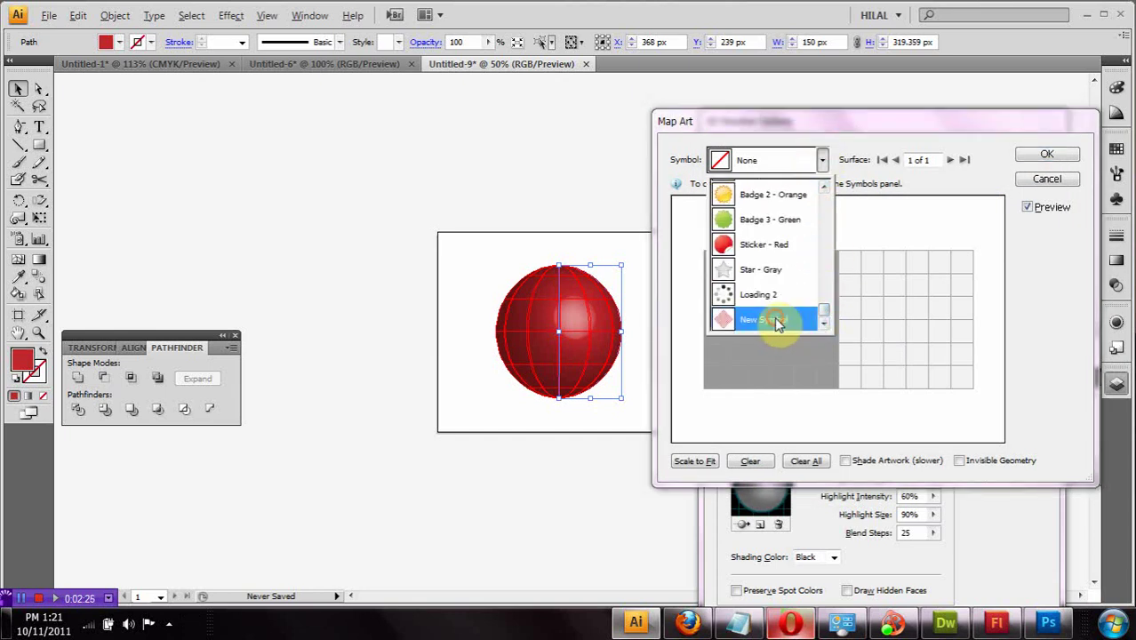
left_click(775, 319)
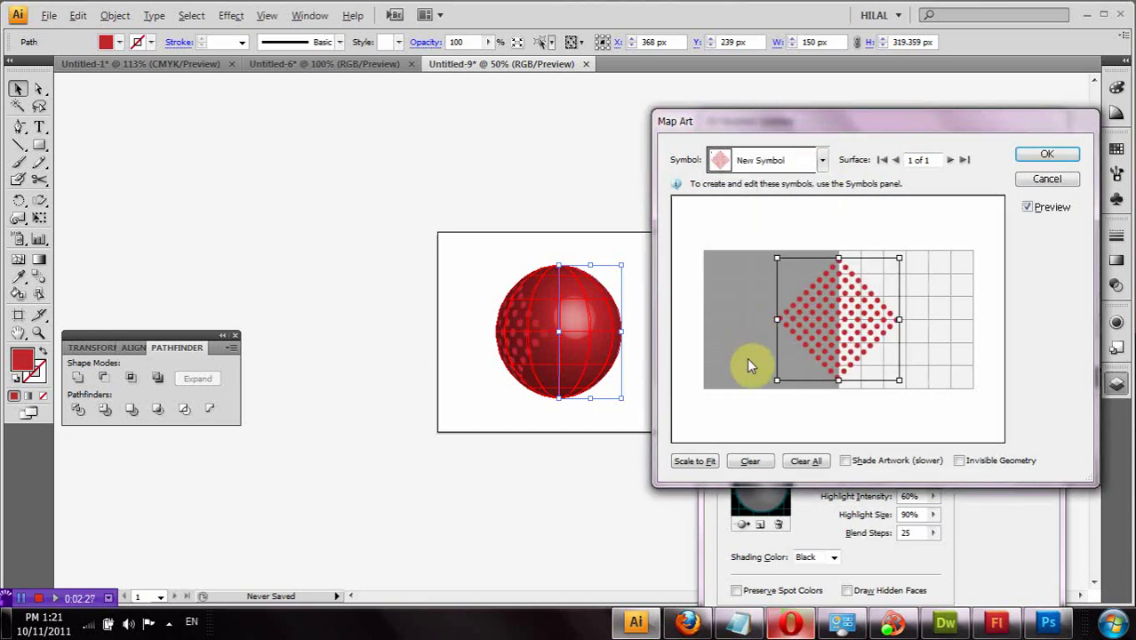
left_click(960, 461)
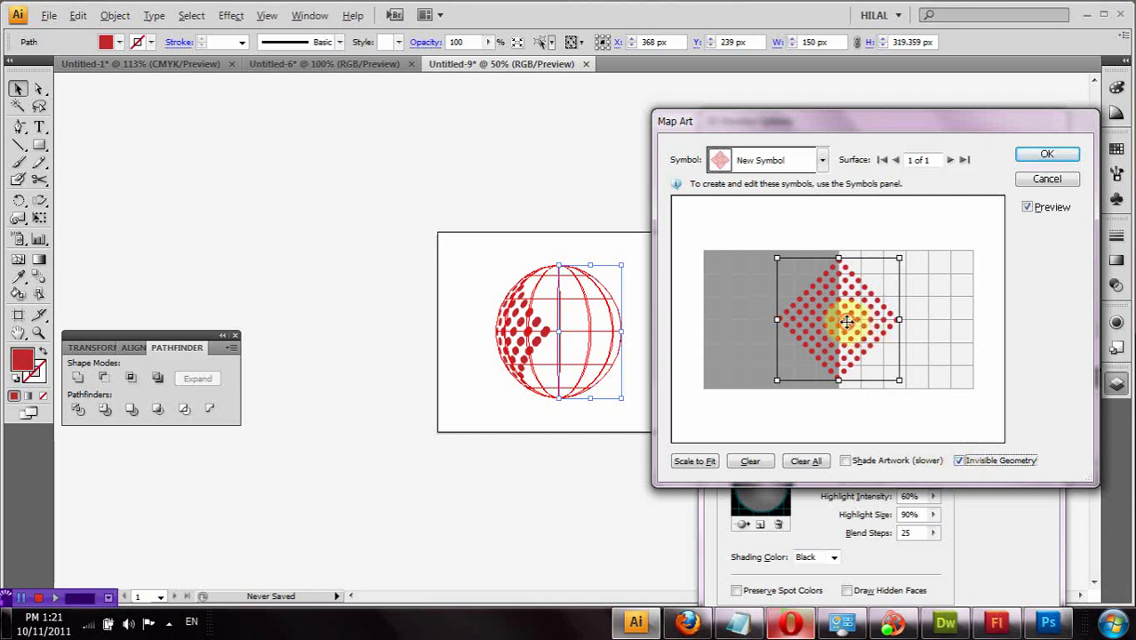
left_click_drag(846, 322, 922, 322)
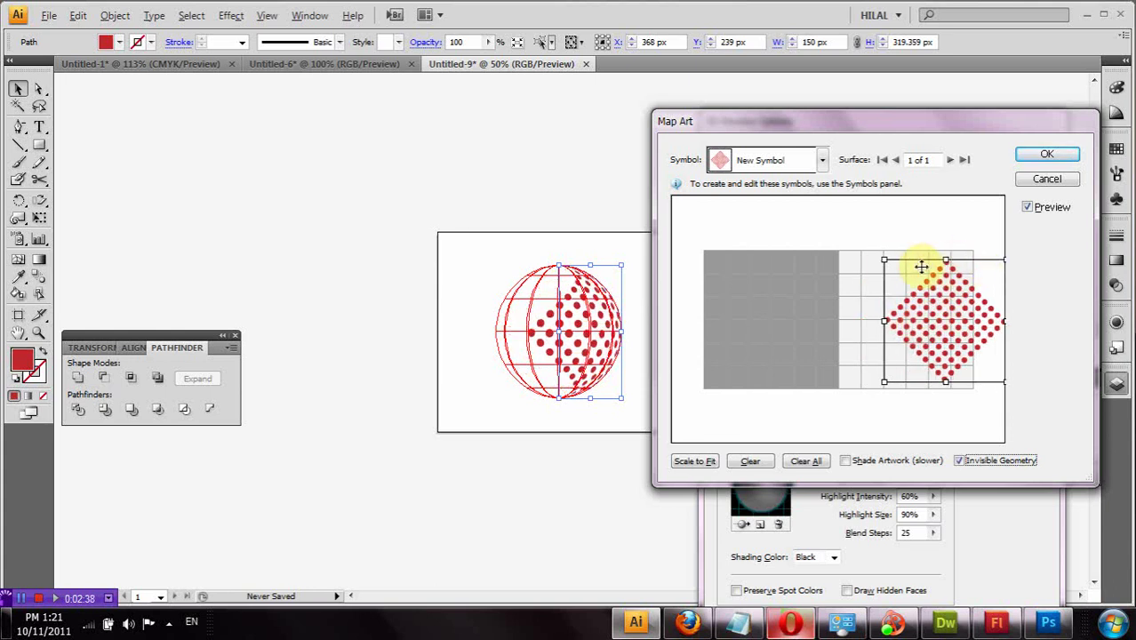
Resize and shift the dot pattern on the surface, then confirm Map Art and 3D Revolve
left_click_drag(884, 261, 866, 241)
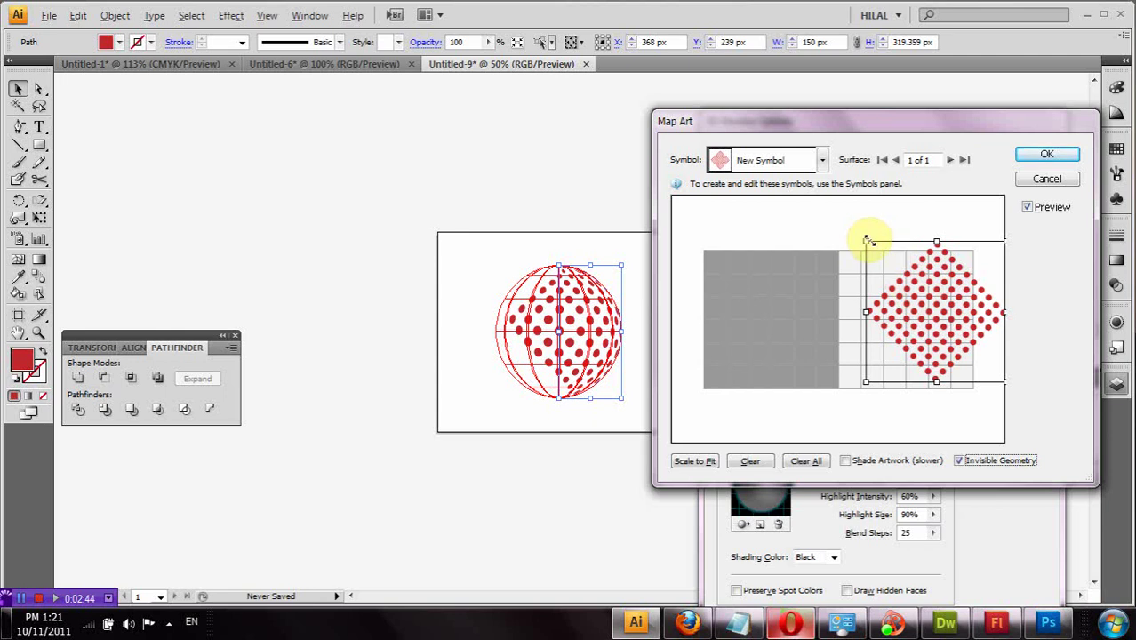
left_click_drag(865, 241, 896, 258)
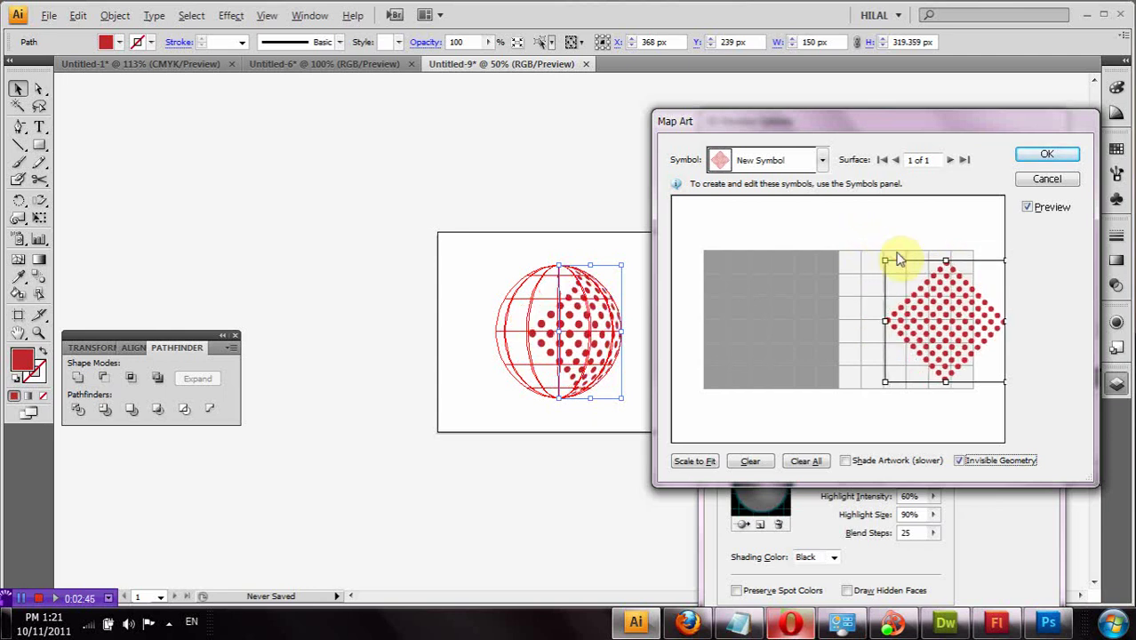
left_click_drag(883, 260, 898, 272)
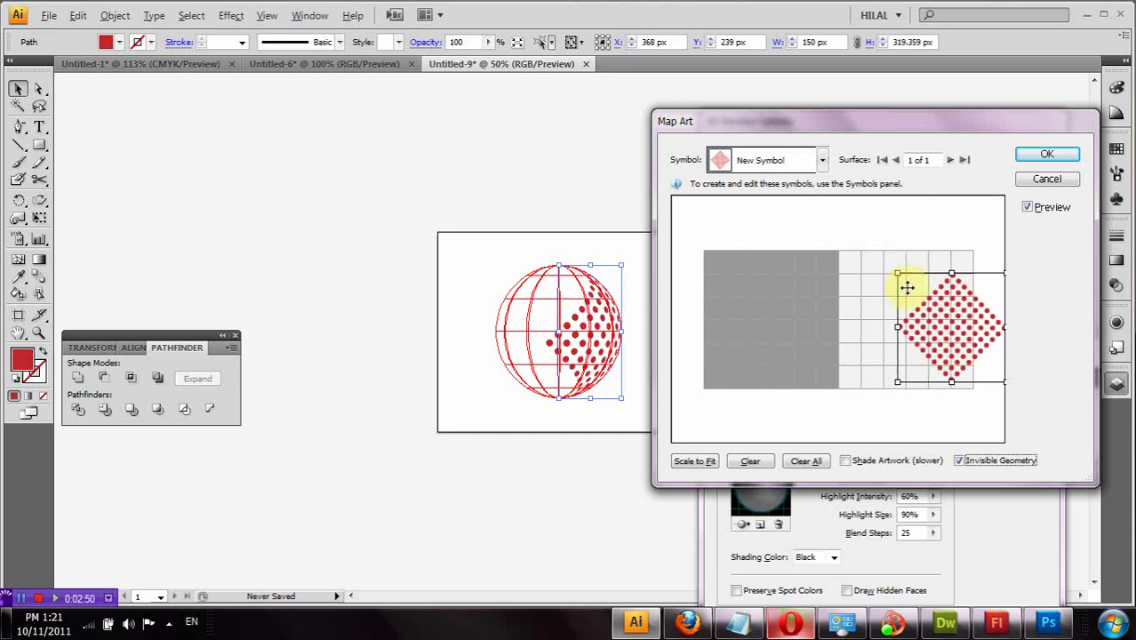
left_click_drag(919, 312, 924, 310)
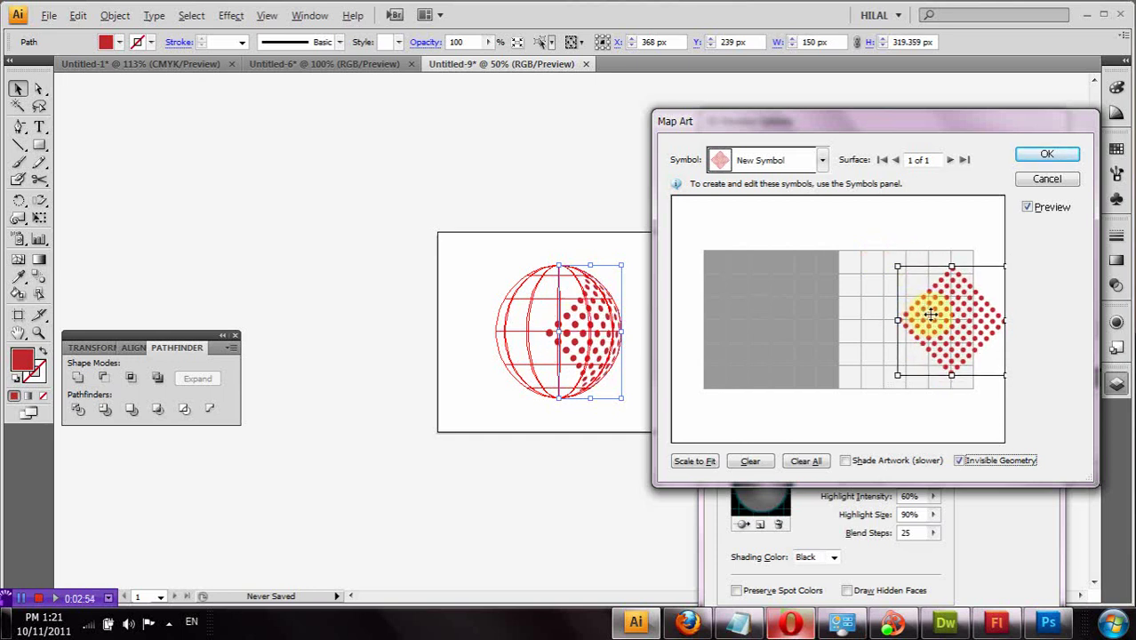
left_click(1043, 155)
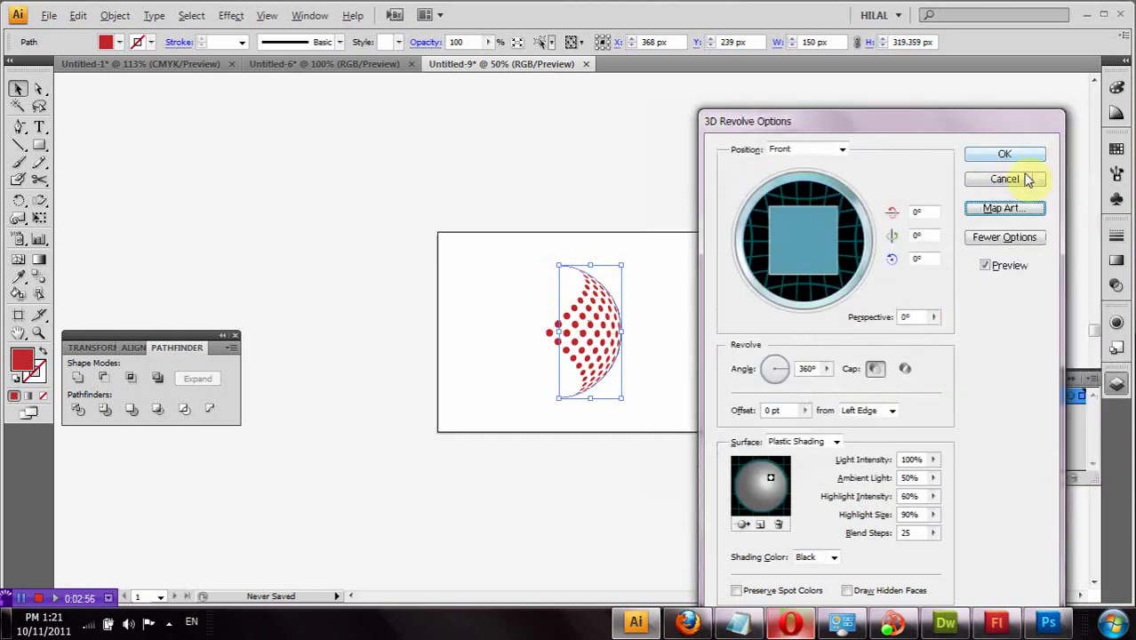
left_click(1000, 156)
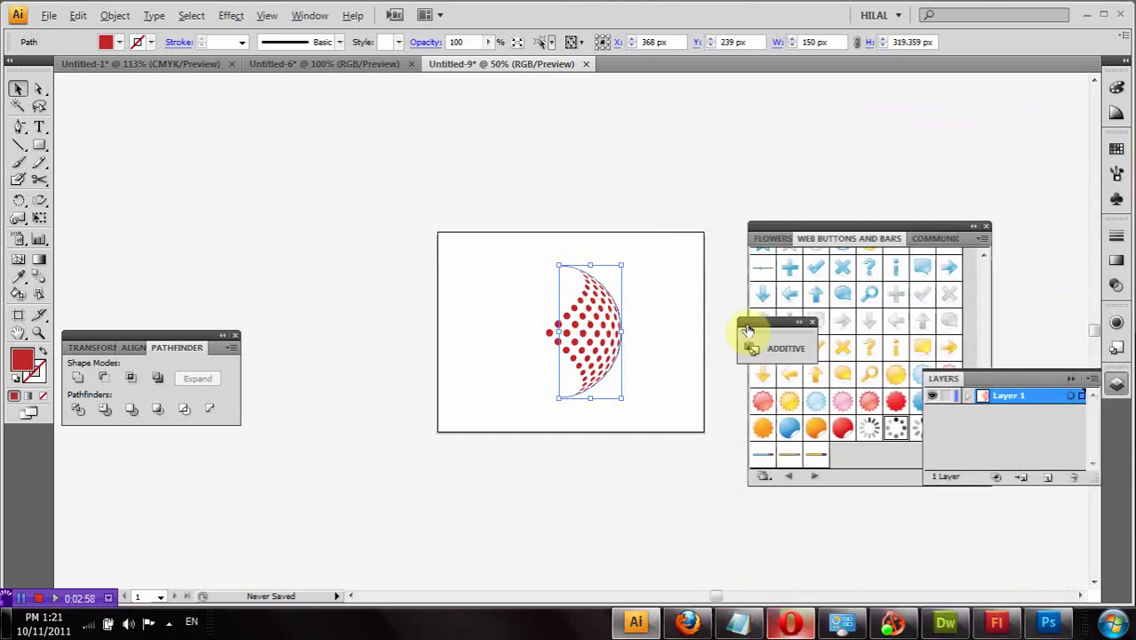
Reposition the dotted half-sphere and expand its 3D appearance into editable artwork
mouse_move(600, 334)
left_mouse_down()
mouse_move(621, 333)
mouse_move(606, 323)
left_mouse_up()
double_click(18, 333)
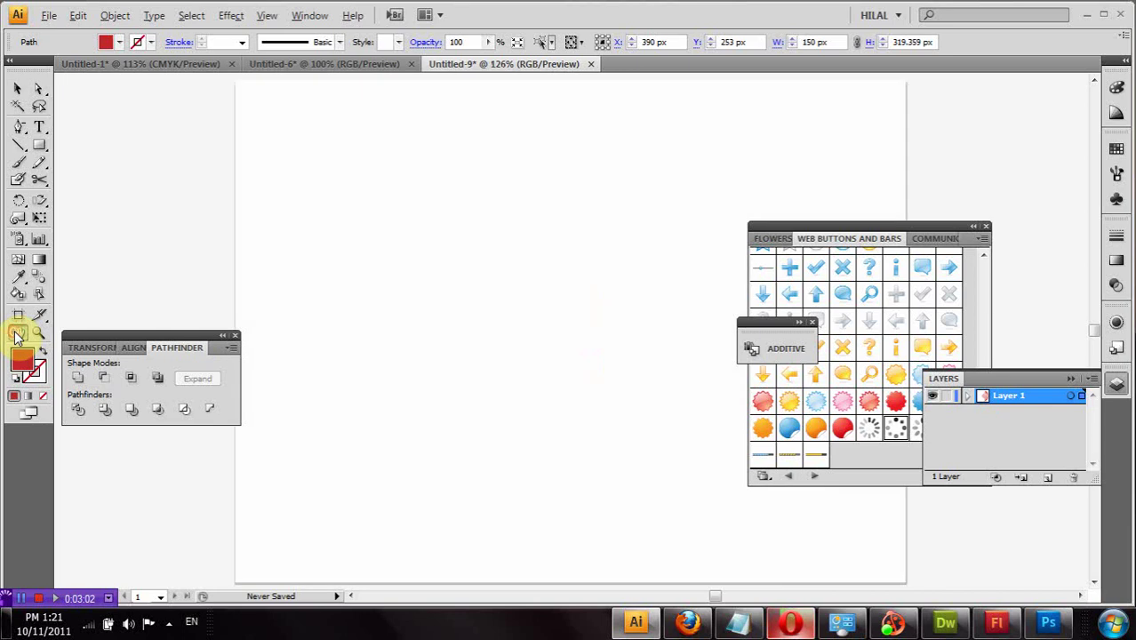
left_click_drag(515, 452, 411, 446)
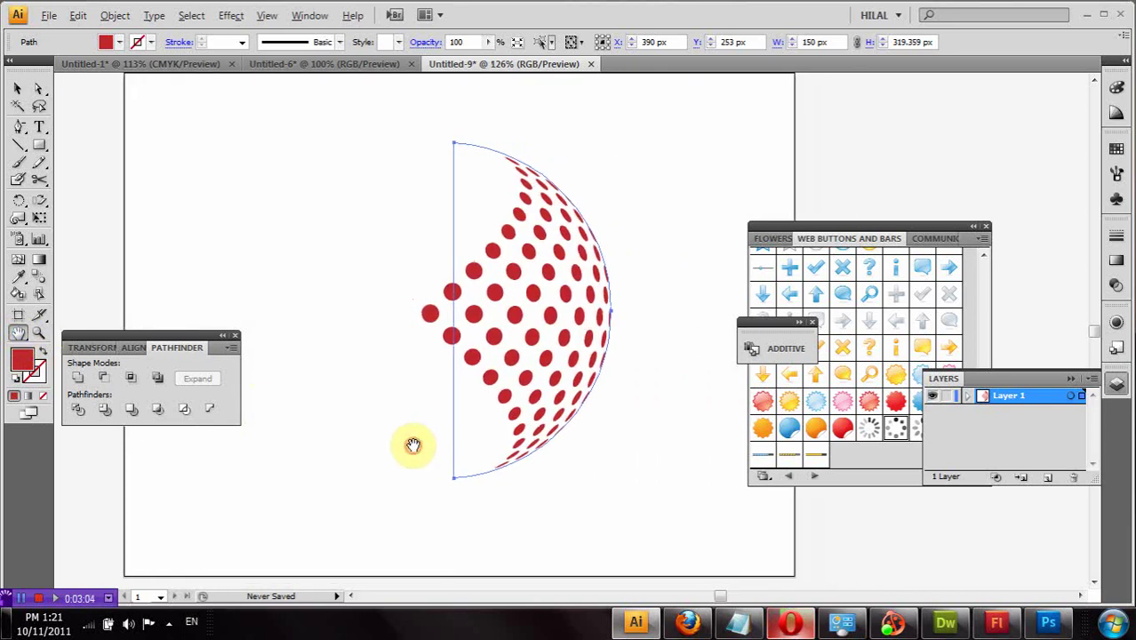
left_click(38, 89)
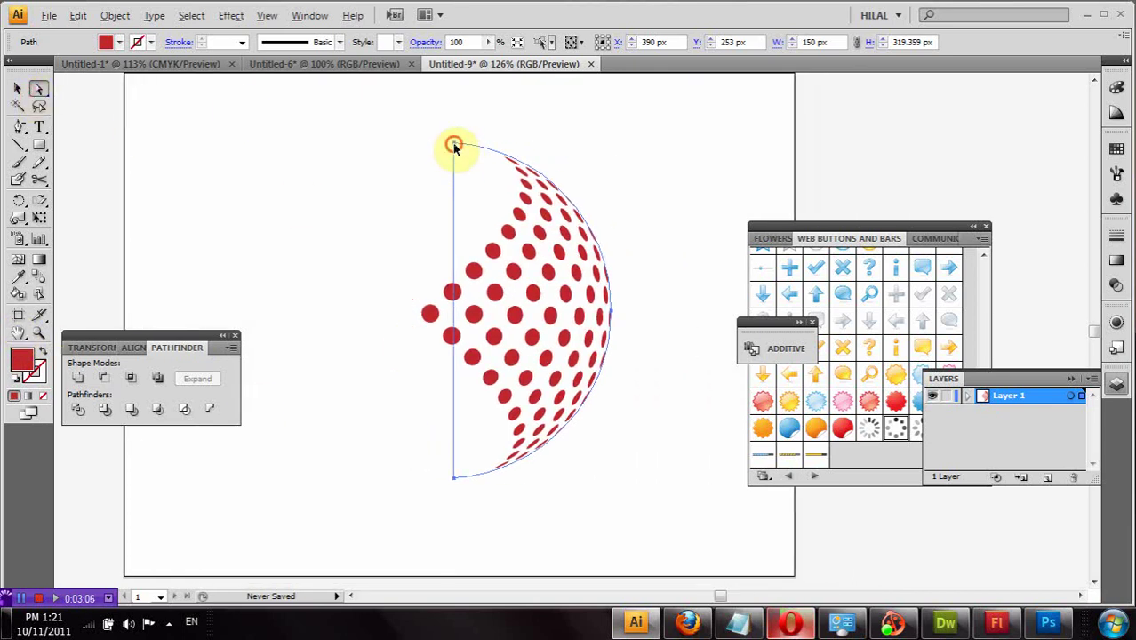
left_click_drag(454, 144, 444, 162)
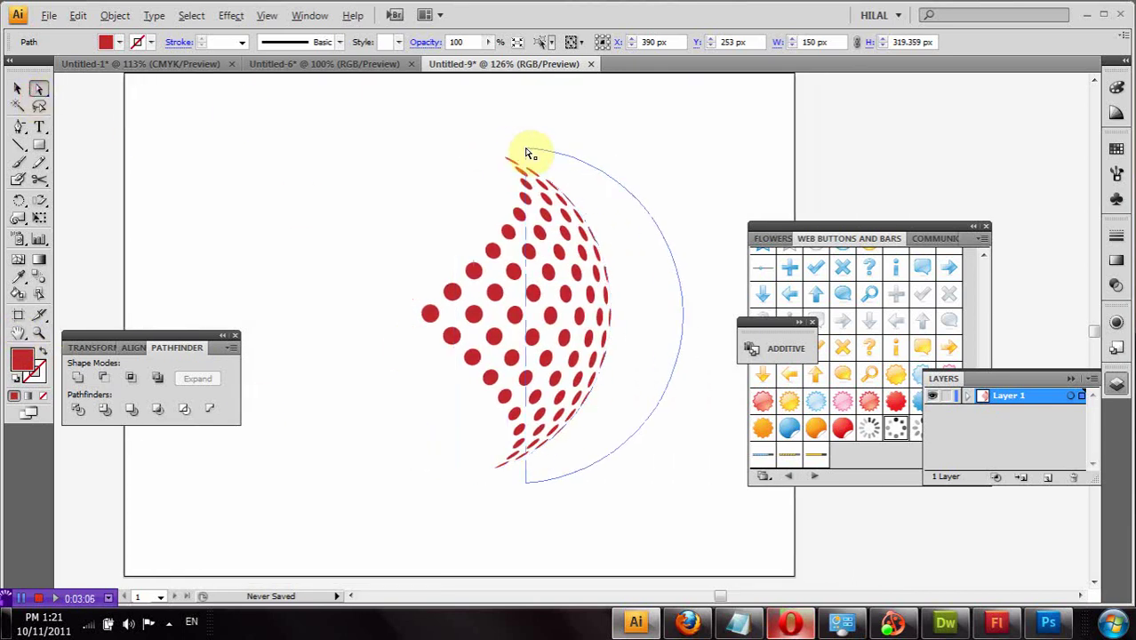
left_click(115, 15)
left_click(152, 214)
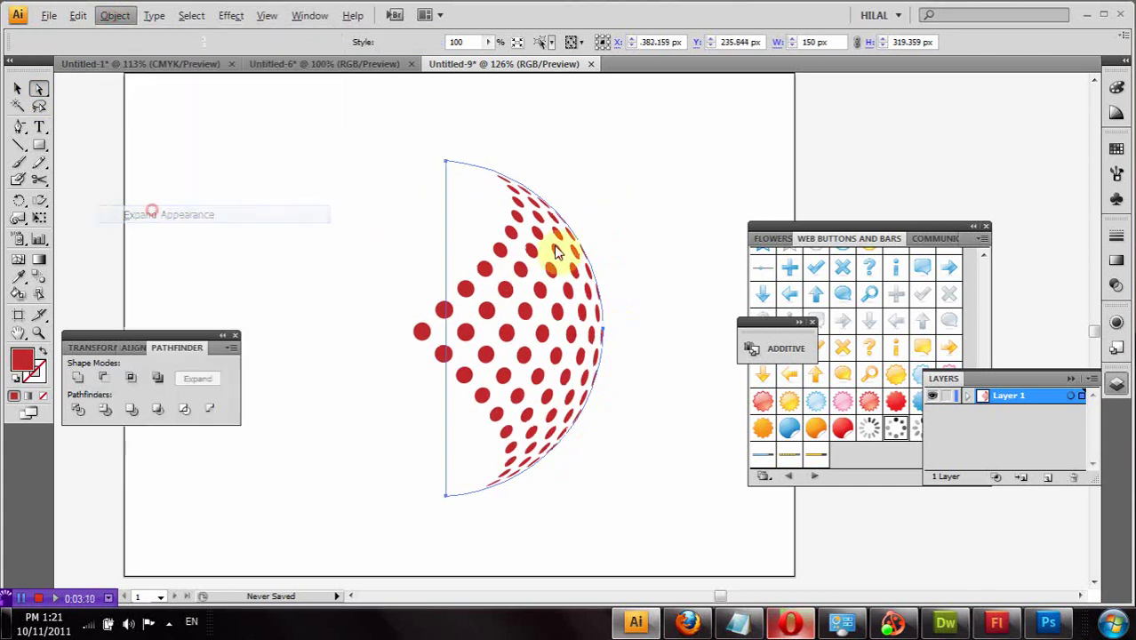
Delete the leftover outer circular outline path using Direct Selection
left_click_drag(455, 138, 356, 232)
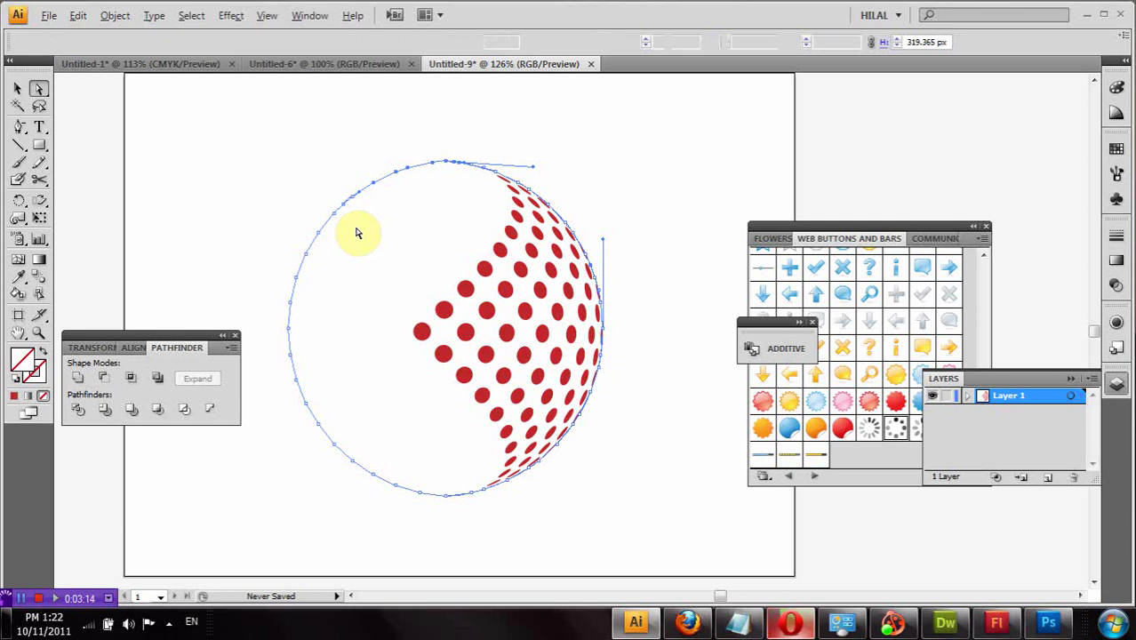
key("Delete")
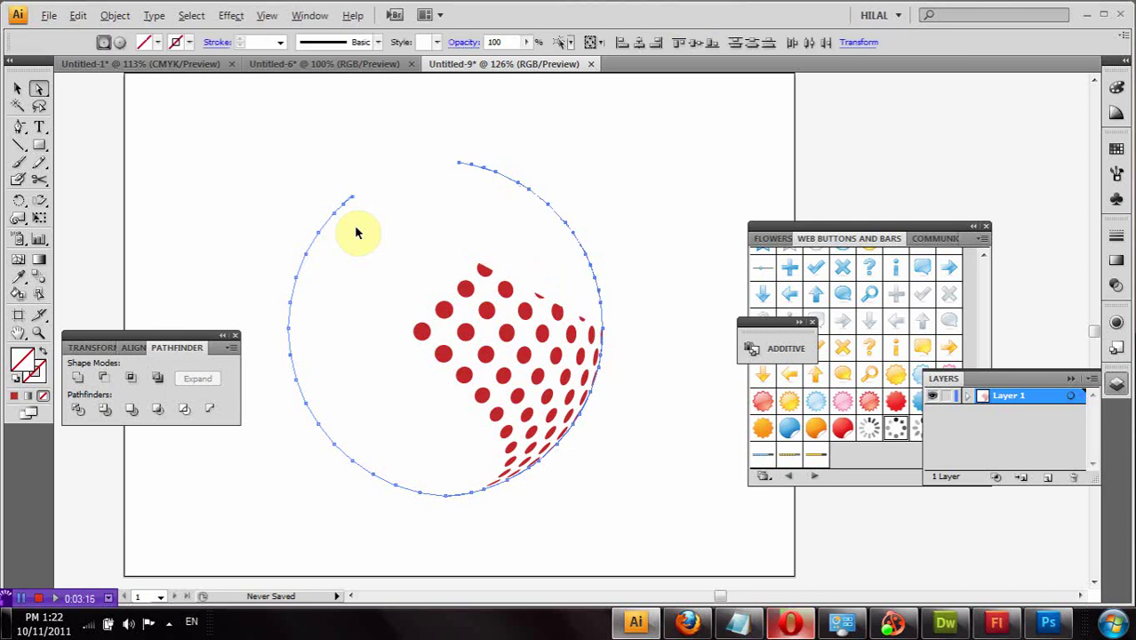
key("ctrl+z")
left_click(115, 15)
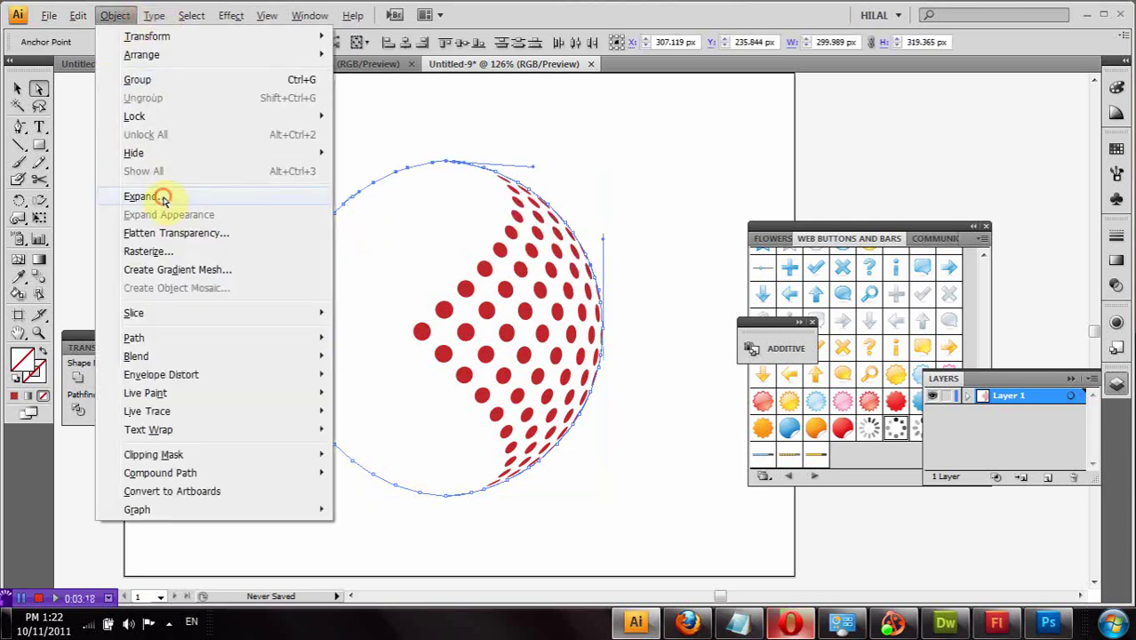
key("Escape")
left_click(436, 149)
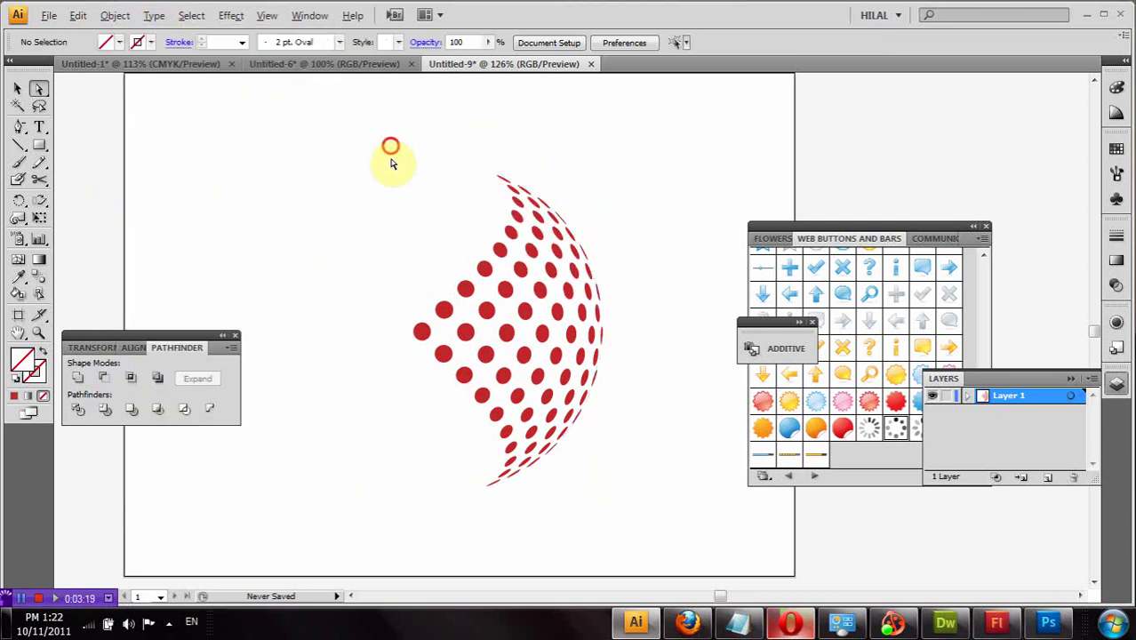
left_click(386, 234)
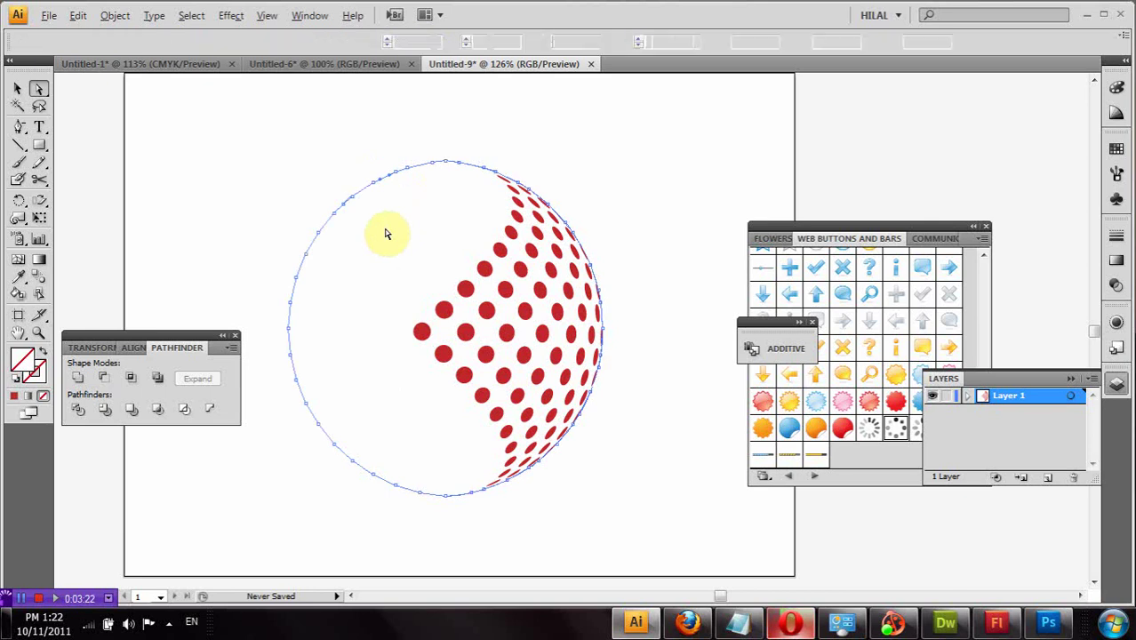
key("Delete")
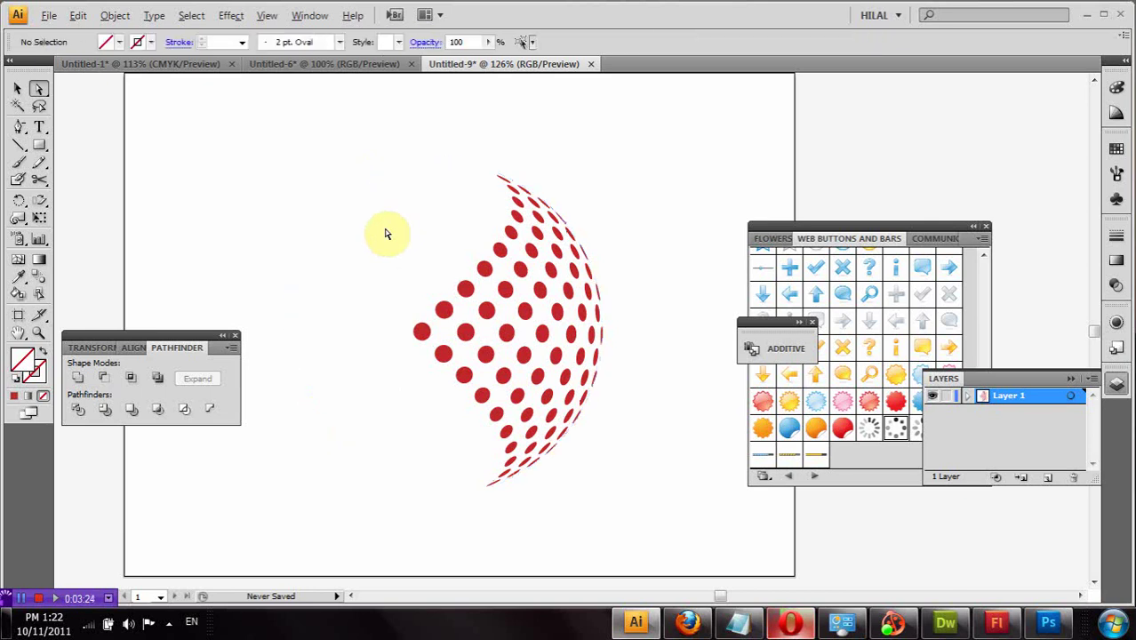
Select all the dots, nudge them up, and fill them with the Blue Radial Gradient preset
left_click(17, 89)
left_click_drag(322, 110, 578, 392)
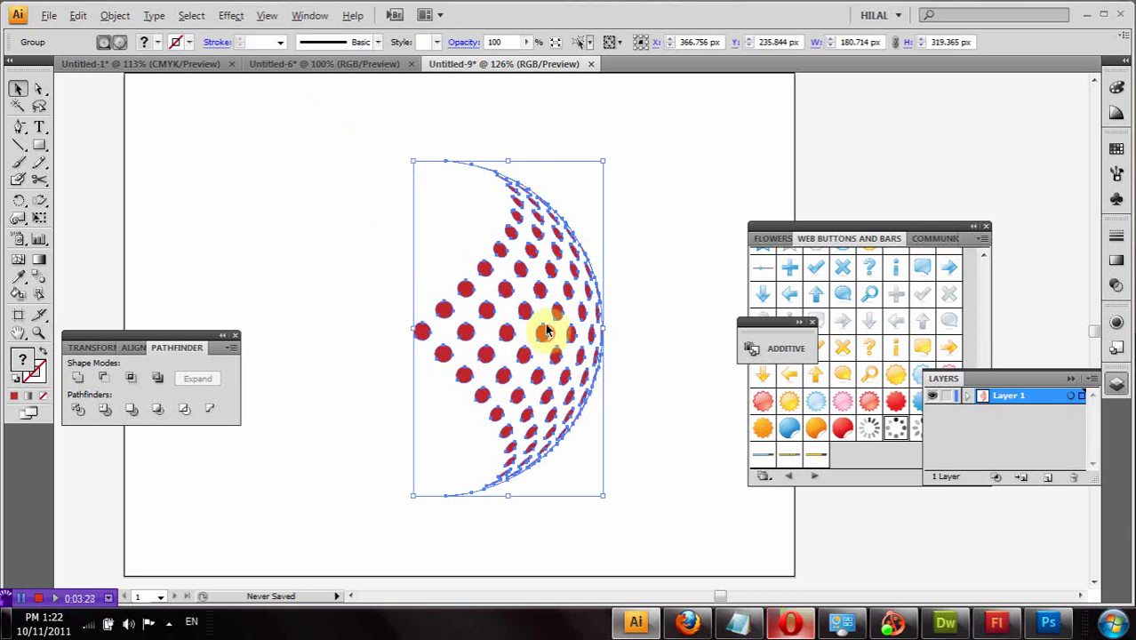
left_click_drag(544, 331, 545, 313)
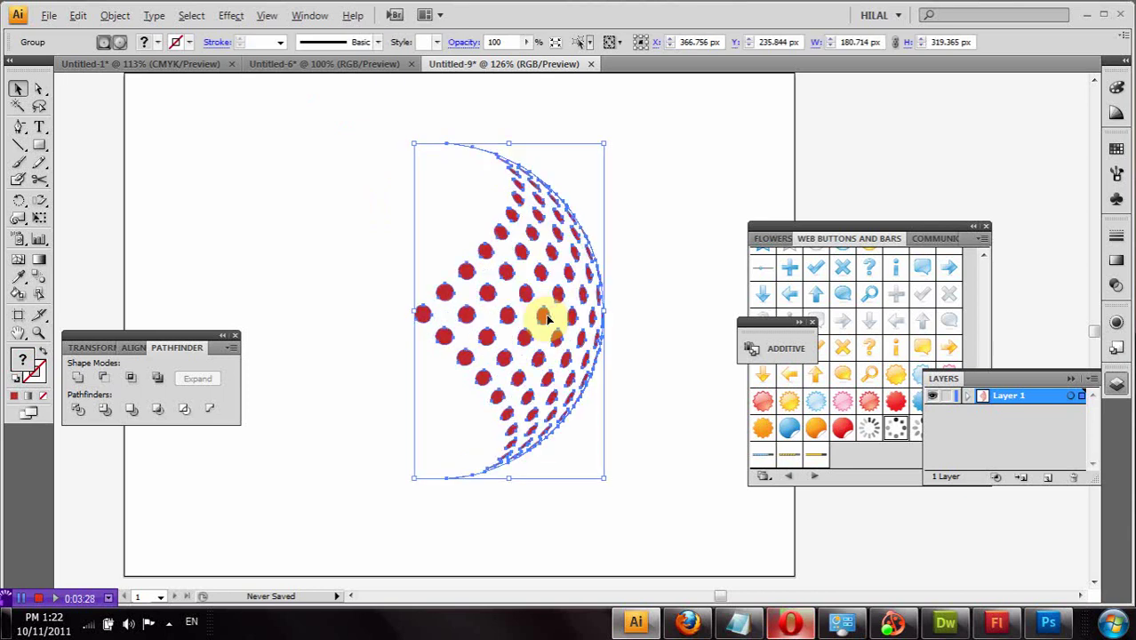
left_click(1117, 259)
left_click(1022, 309)
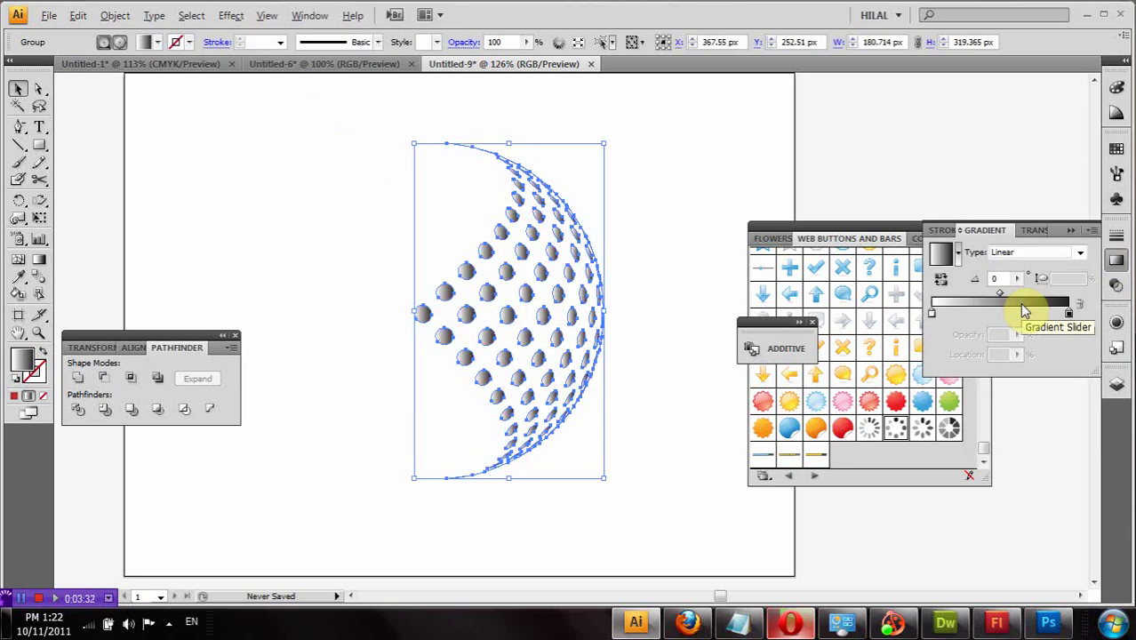
left_click(960, 254)
left_click_drag(1072, 293, 1080, 379)
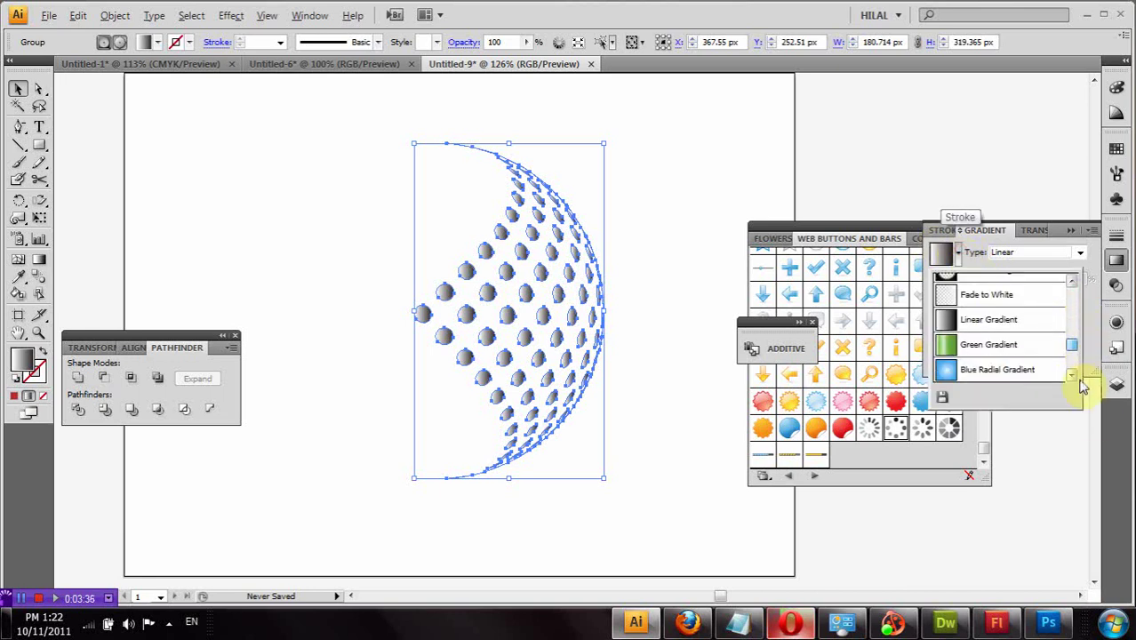
left_click(1018, 370)
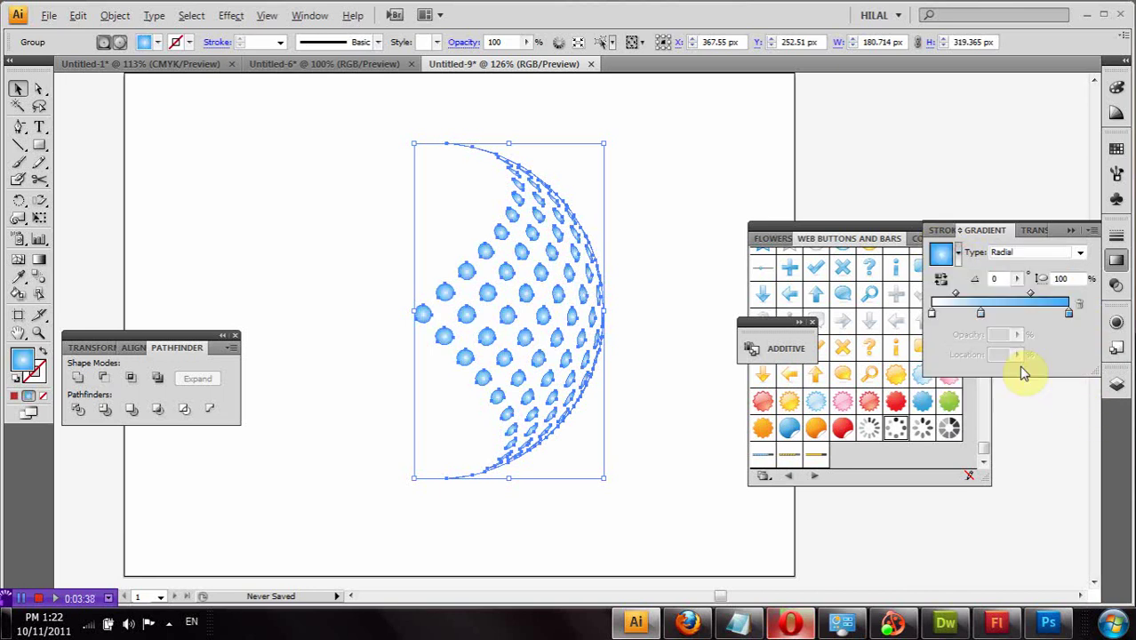
Make the left stop RGB Cyan, midpoint about 56.9%, and redraw the gradient at -178°
double_click(932, 313)
left_click(925, 371)
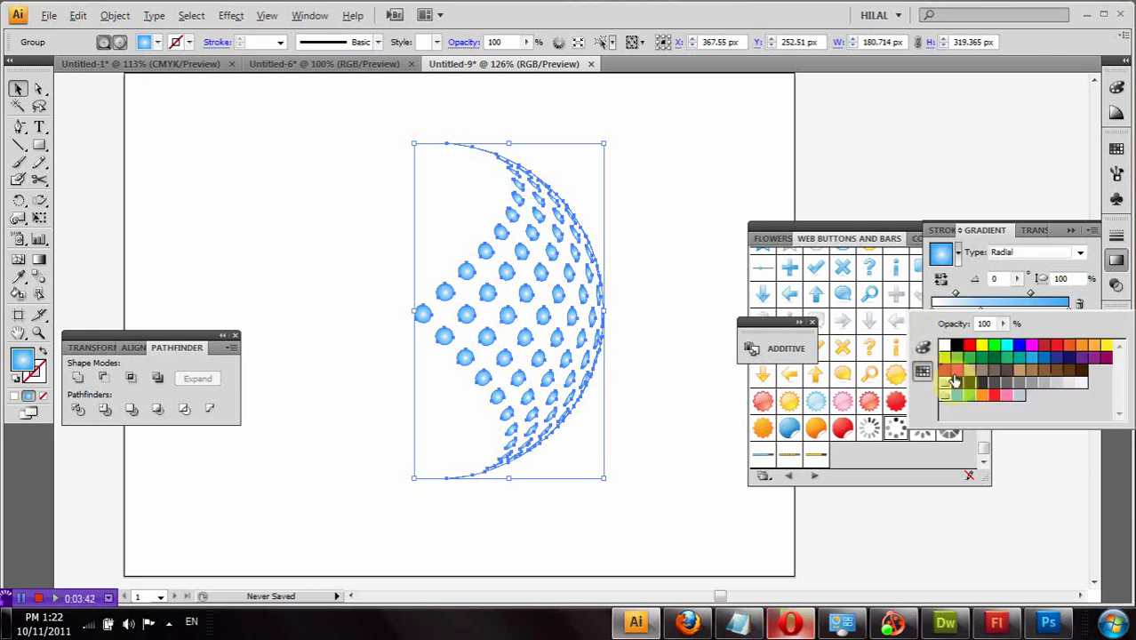
left_click(1003, 346)
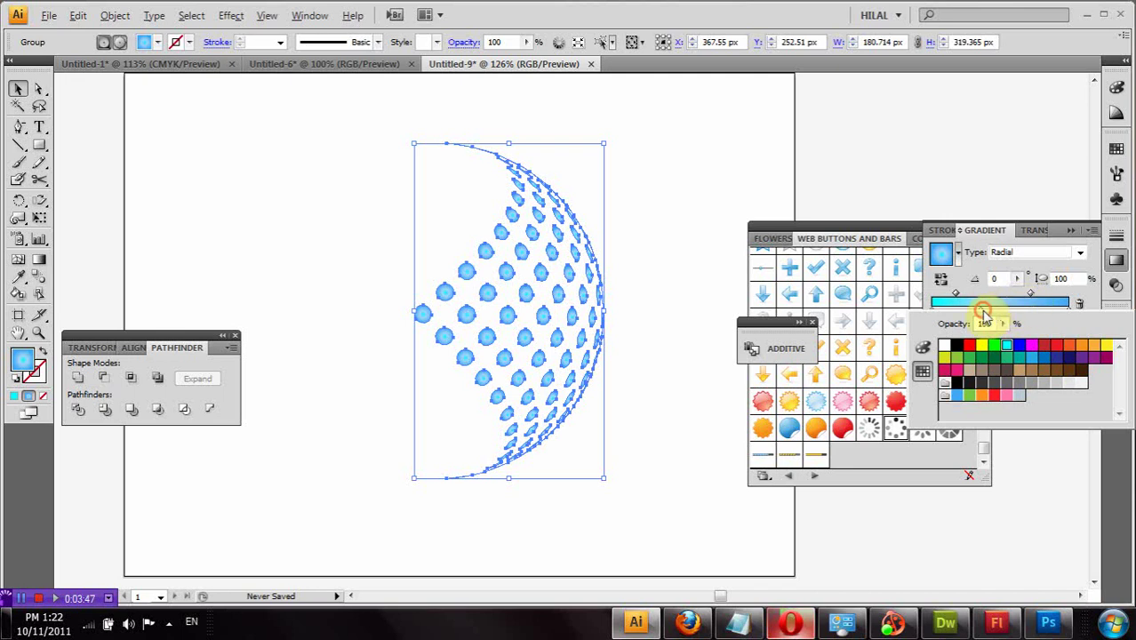
left_click(981, 314)
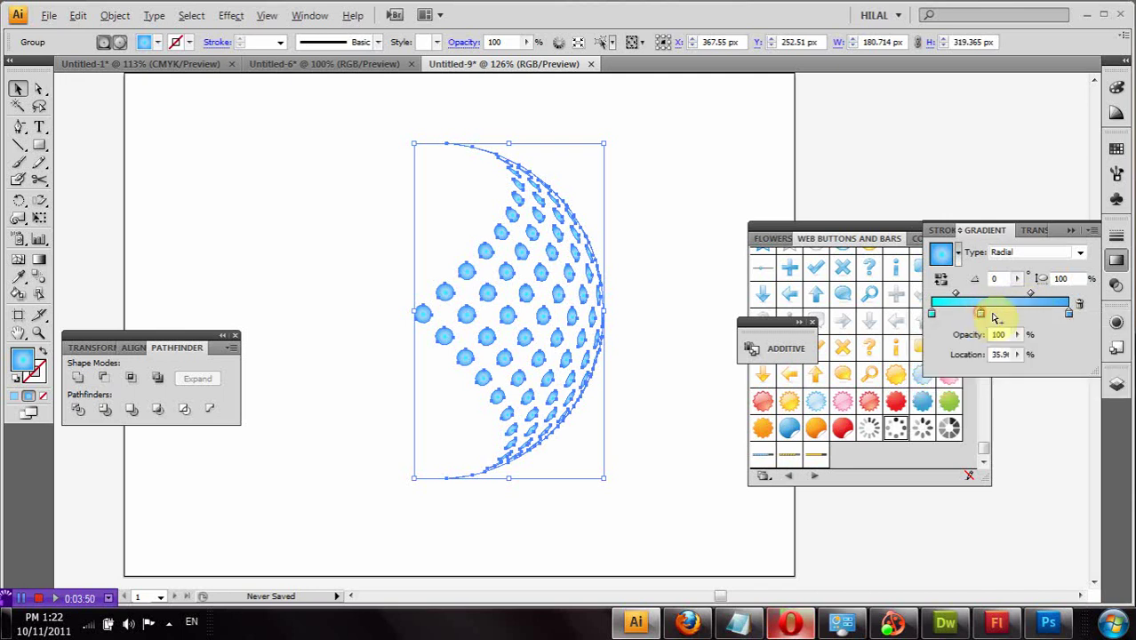
left_click_drag(1081, 300, 1077, 300)
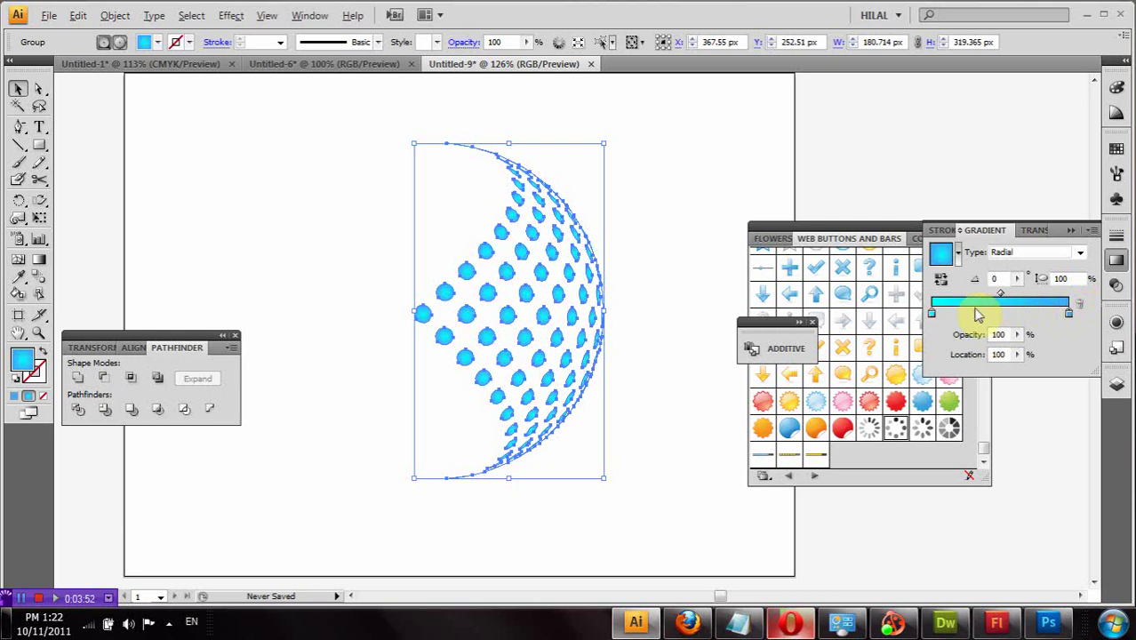
left_click_drag(999, 295, 1011, 295)
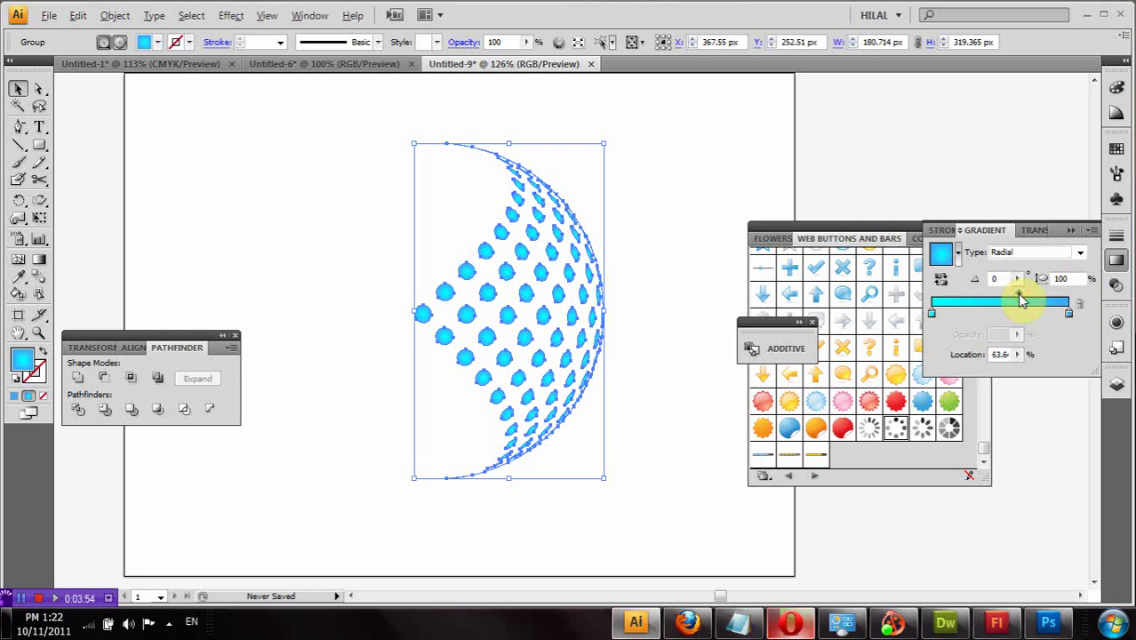
left_click(39, 259)
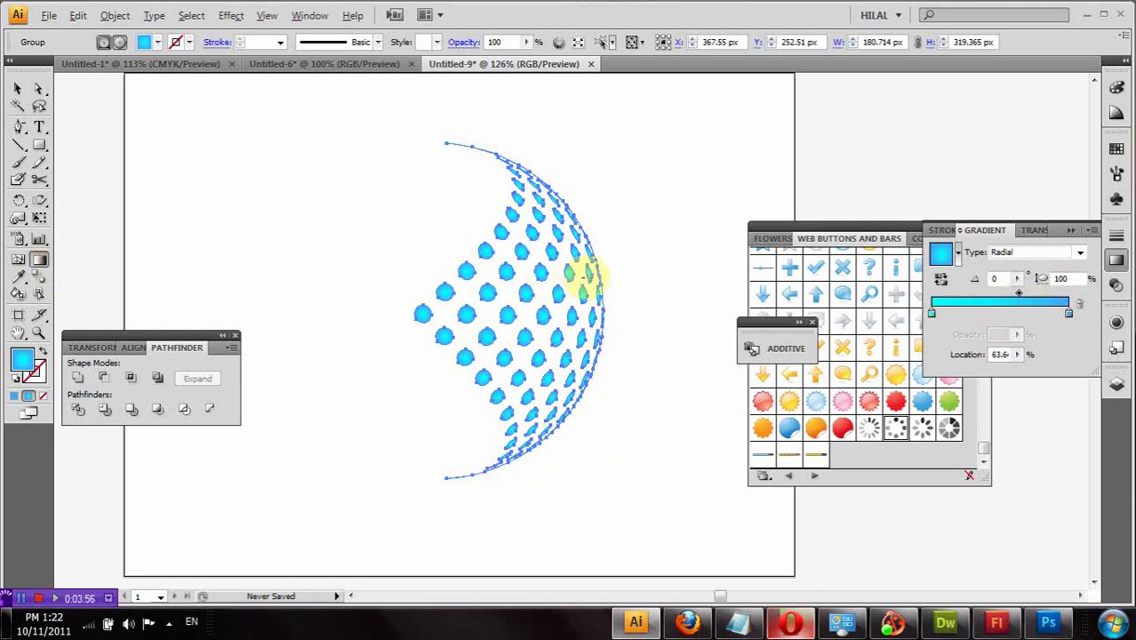
left_click_drag(586, 278, 267, 288)
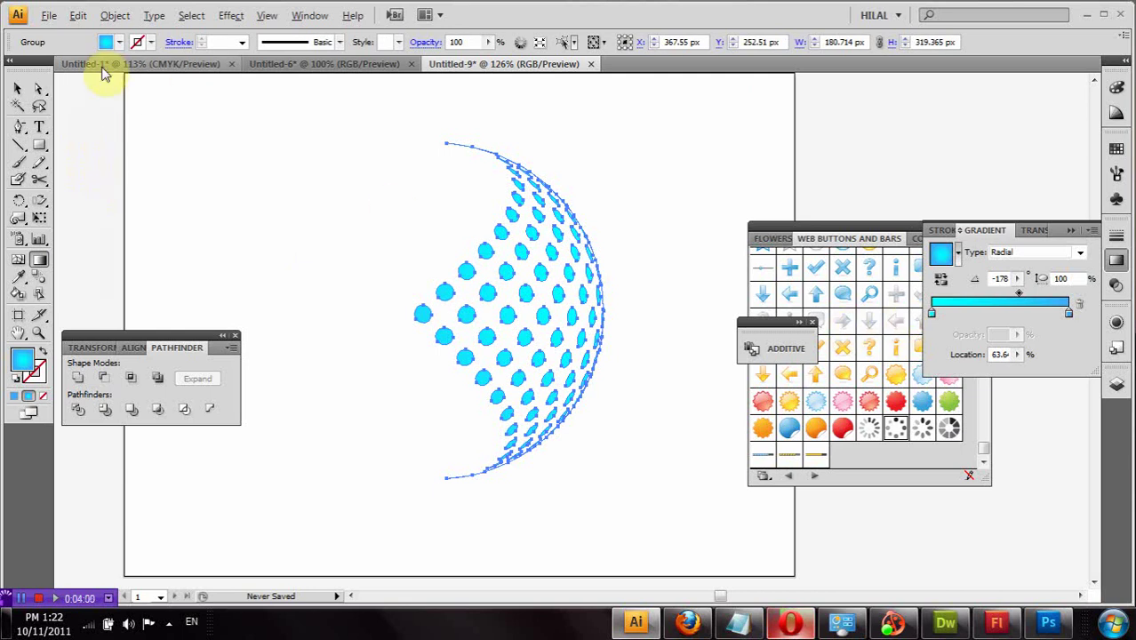
Zoom in on the halftone sphere and ungroup it
left_click(18, 88)
left_click(216, 147)
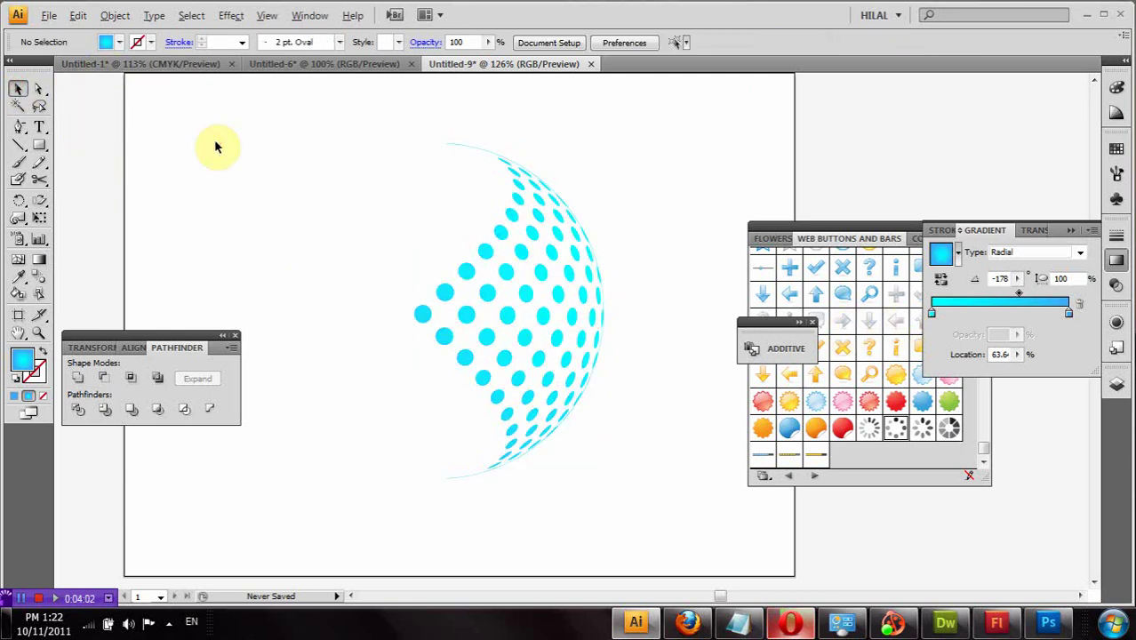
left_click(38, 332)
mouse_move(404, 114)
left_mouse_down()
mouse_move(550, 443)
mouse_move(613, 511)
mouse_move(517, 468)
left_mouse_up()
left_click(18, 89)
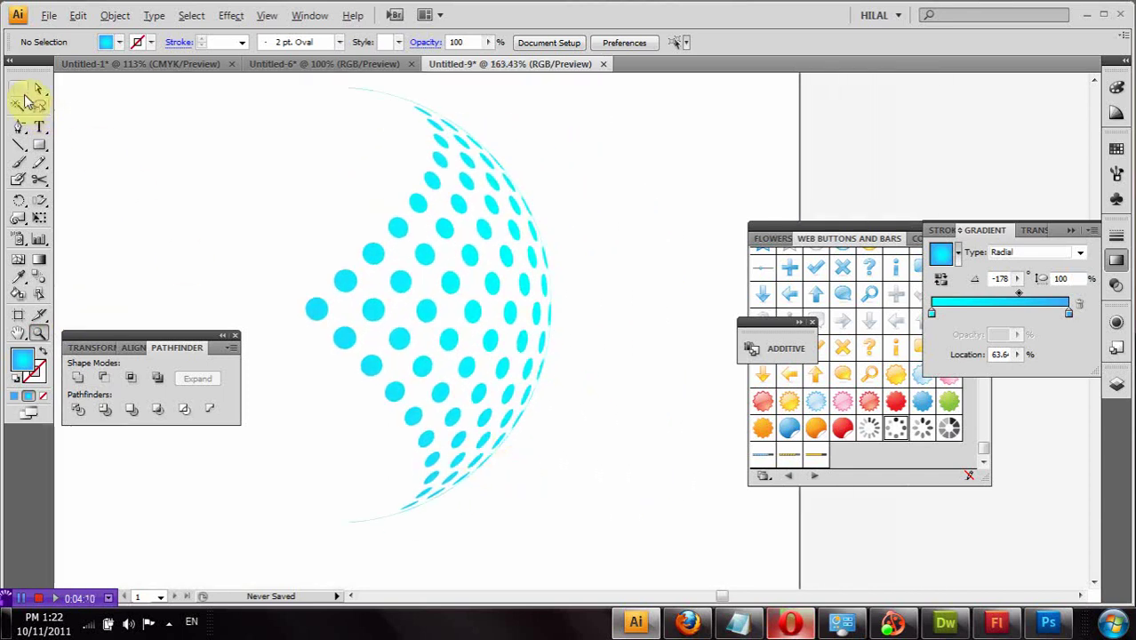
left_click(477, 150)
right_click(482, 196)
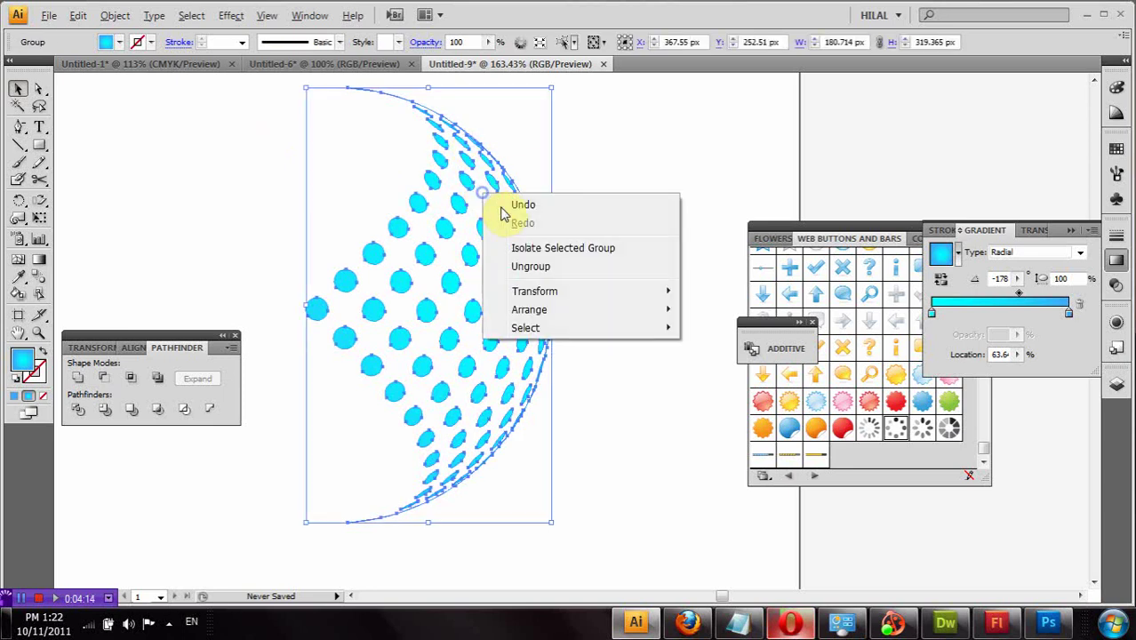
left_click(548, 267)
Select the thin arc outline with Direct Selection and delete it
left_click(577, 199)
left_click(39, 89)
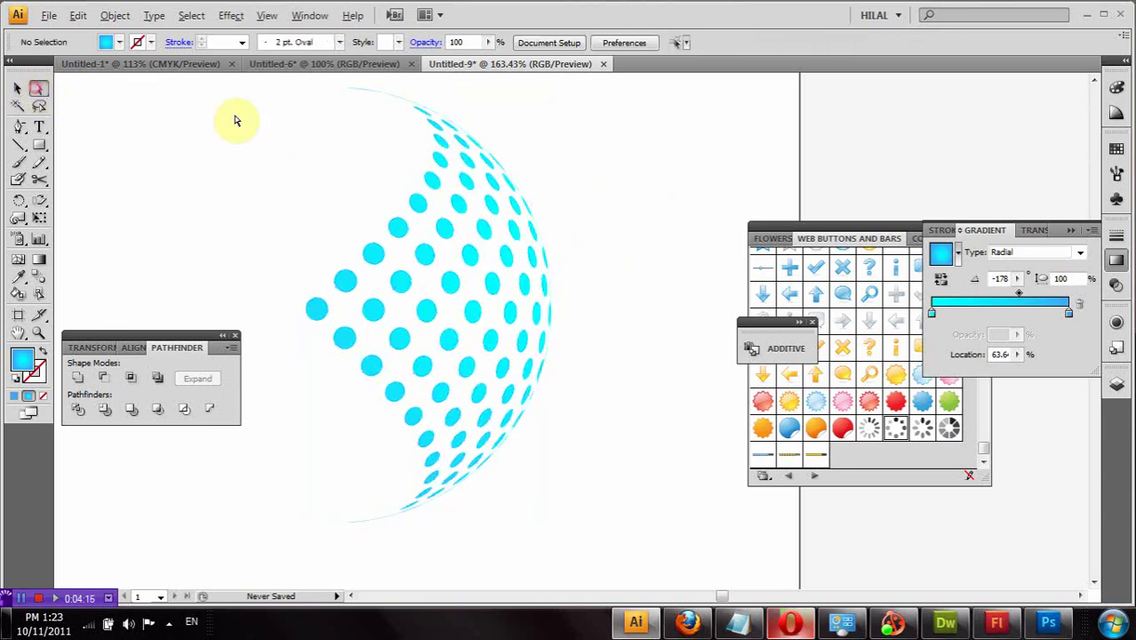
left_click(477, 149)
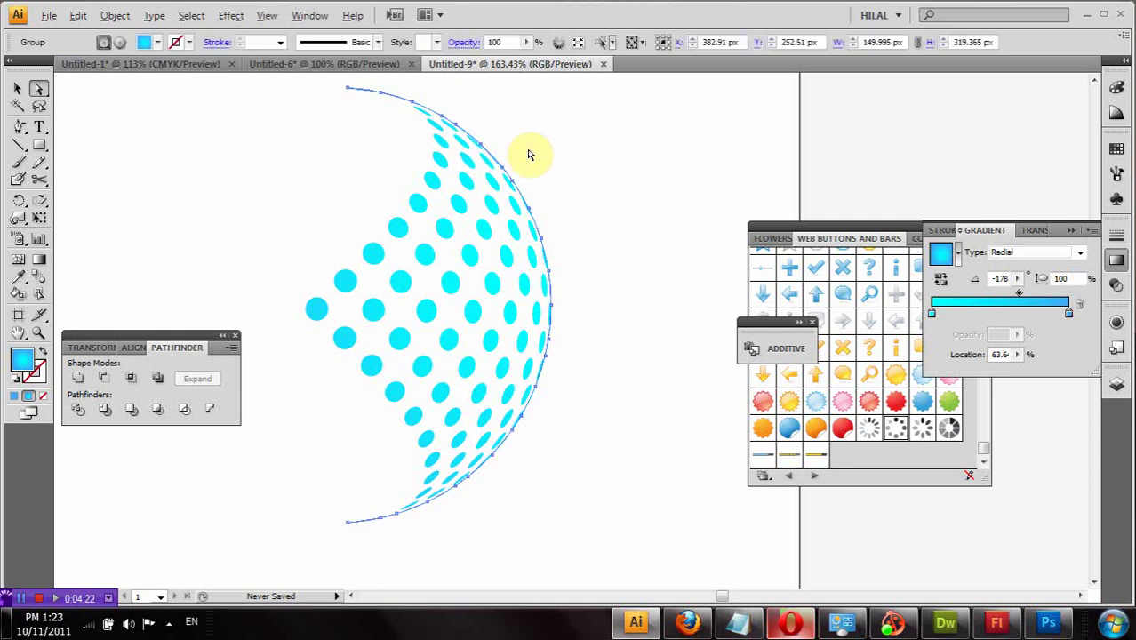
key("Delete")
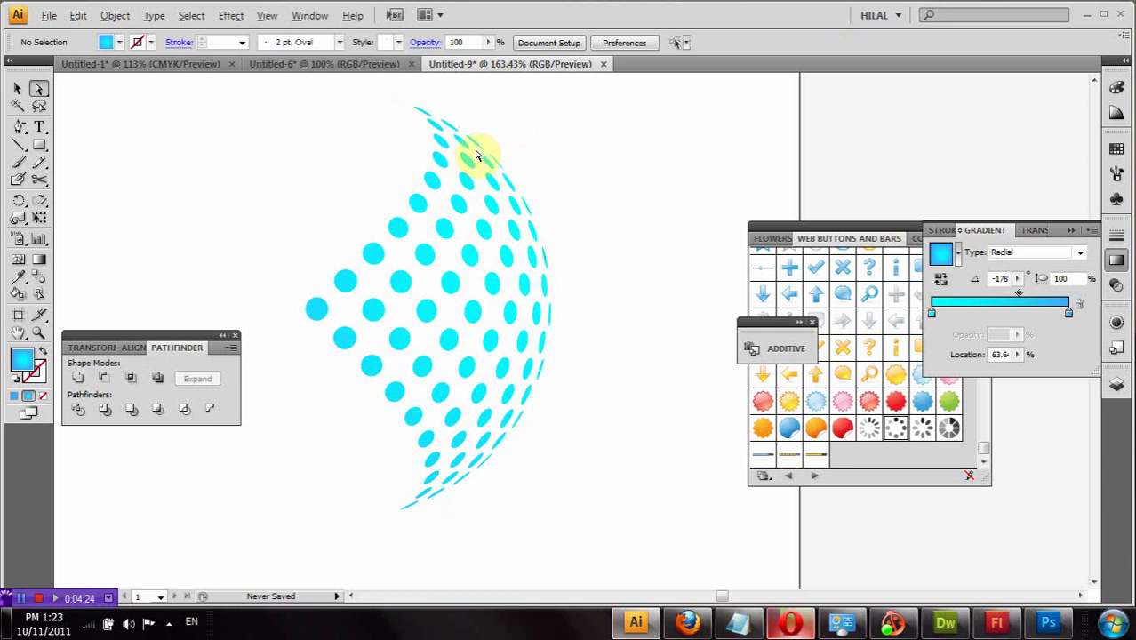
Select the outer rim dots and the lower-left dots with Direct Selection
left_click(472, 145)
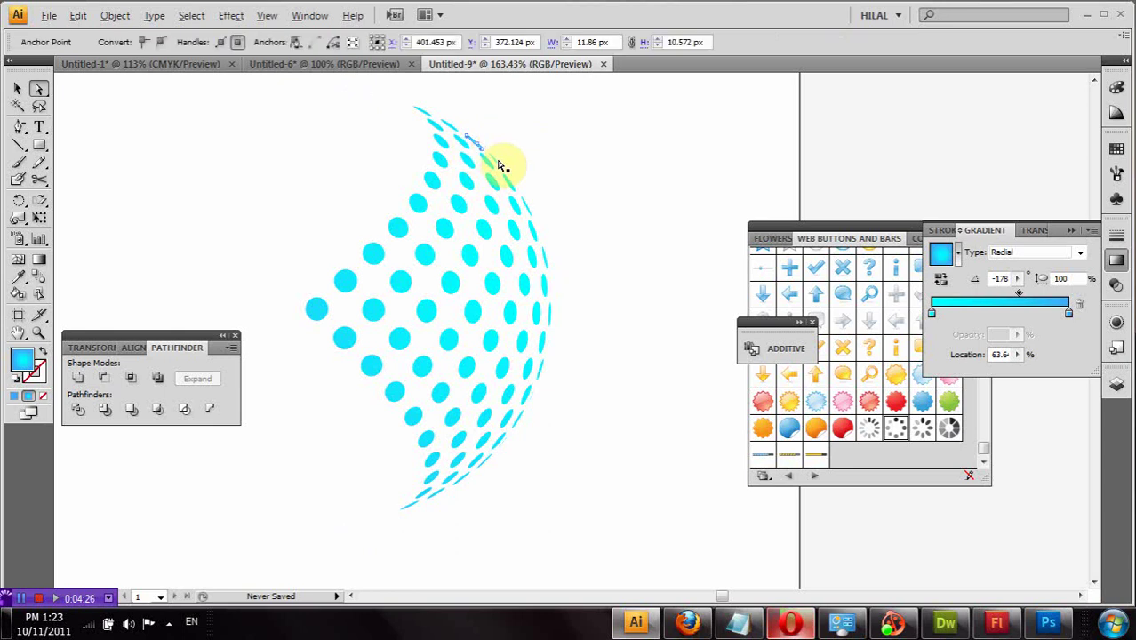
mouse_move(514, 185)
left_mouse_down()
mouse_move(556, 288)
mouse_move(536, 393)
mouse_move(501, 454)
mouse_move(414, 512)
left_mouse_up()
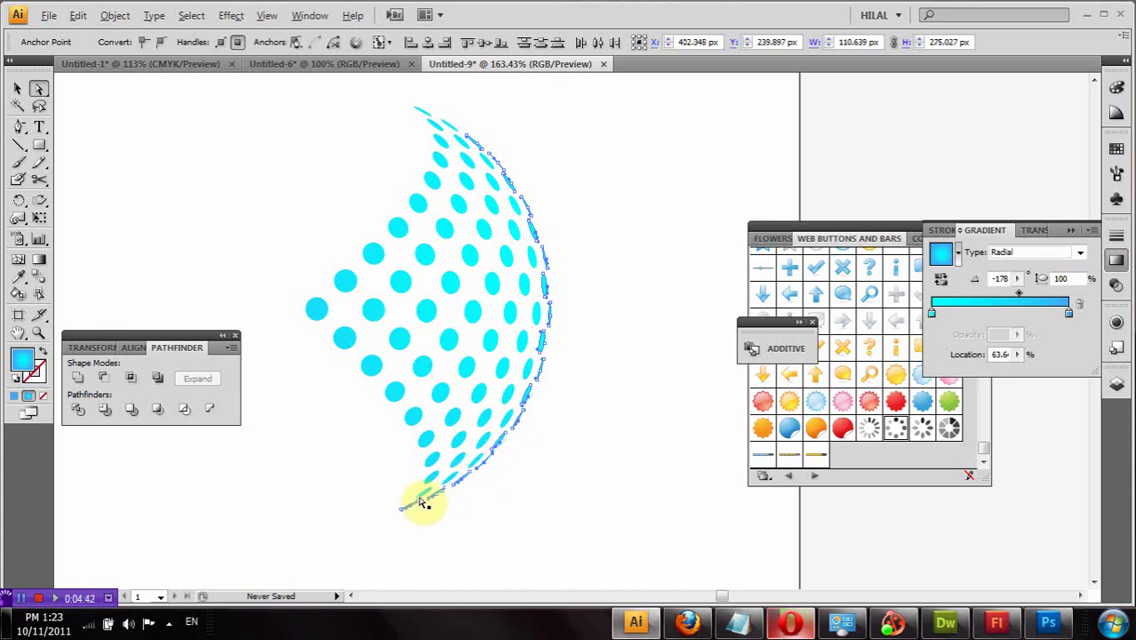
left_click_drag(433, 481, 413, 413)
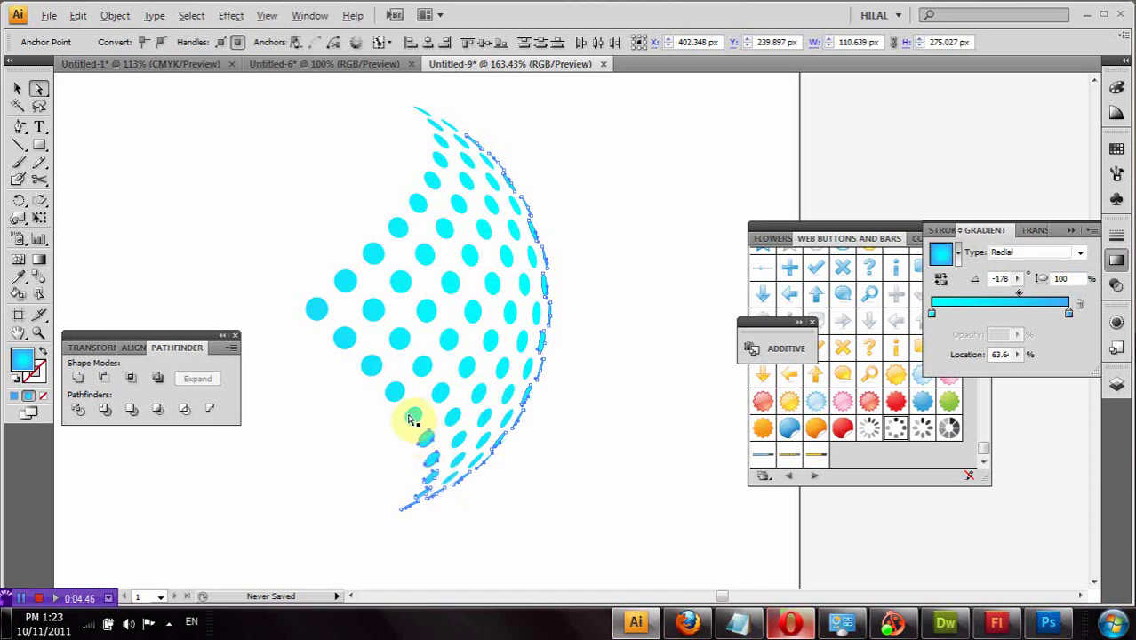
left_click_drag(297, 297, 353, 359)
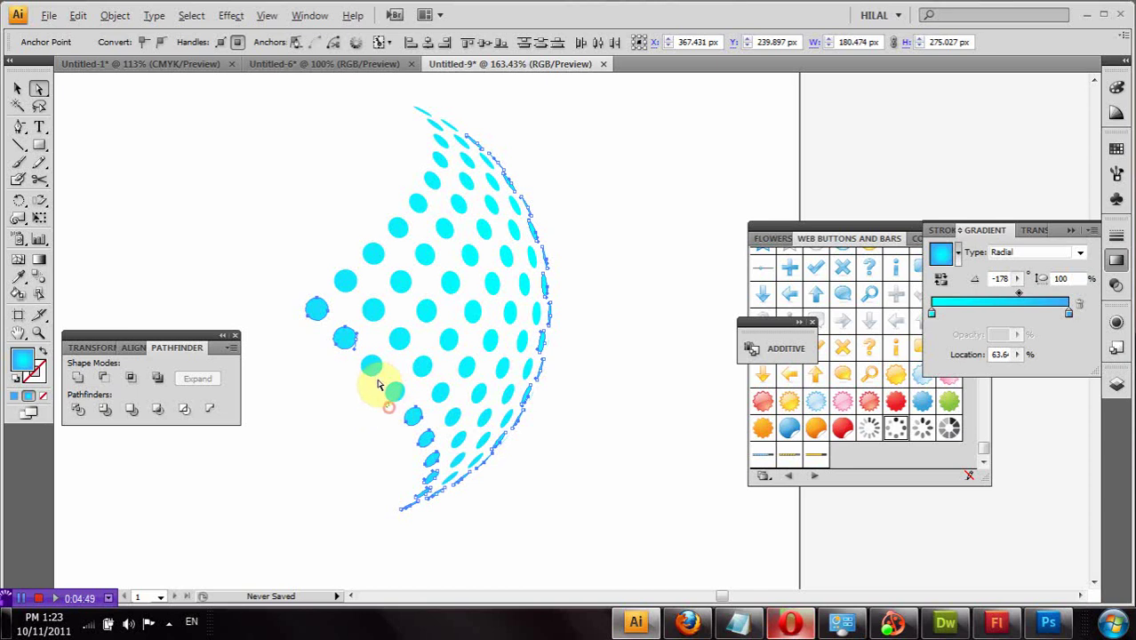
left_click(378, 384, "shift")
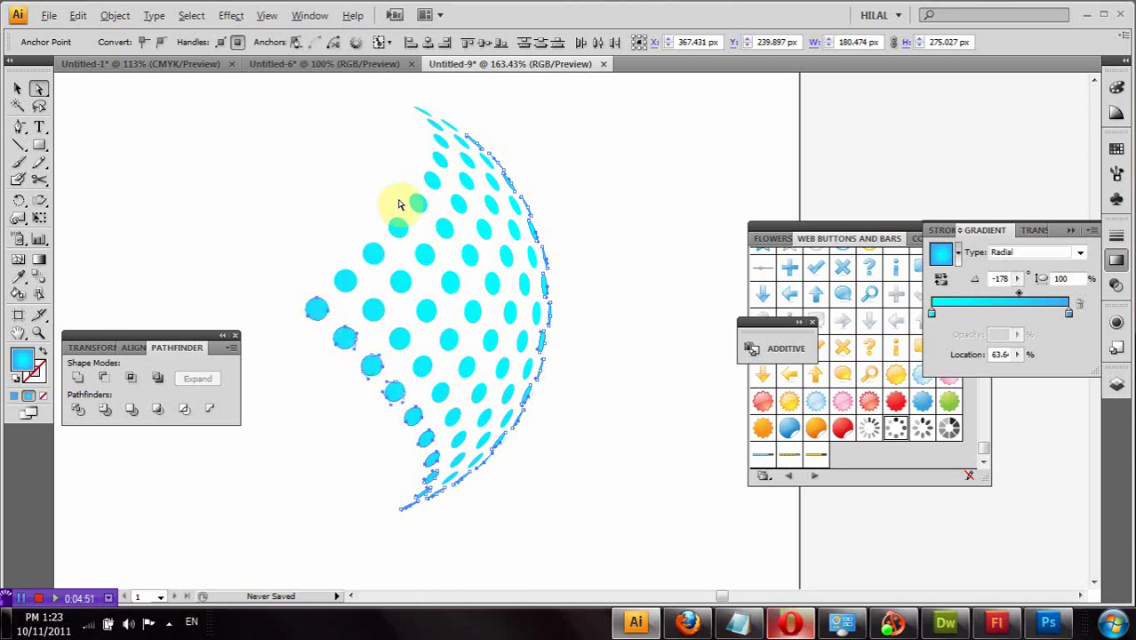
Add the upper-left and diagonal left-edge dots to the selection
left_click_drag(402, 198, 343, 280)
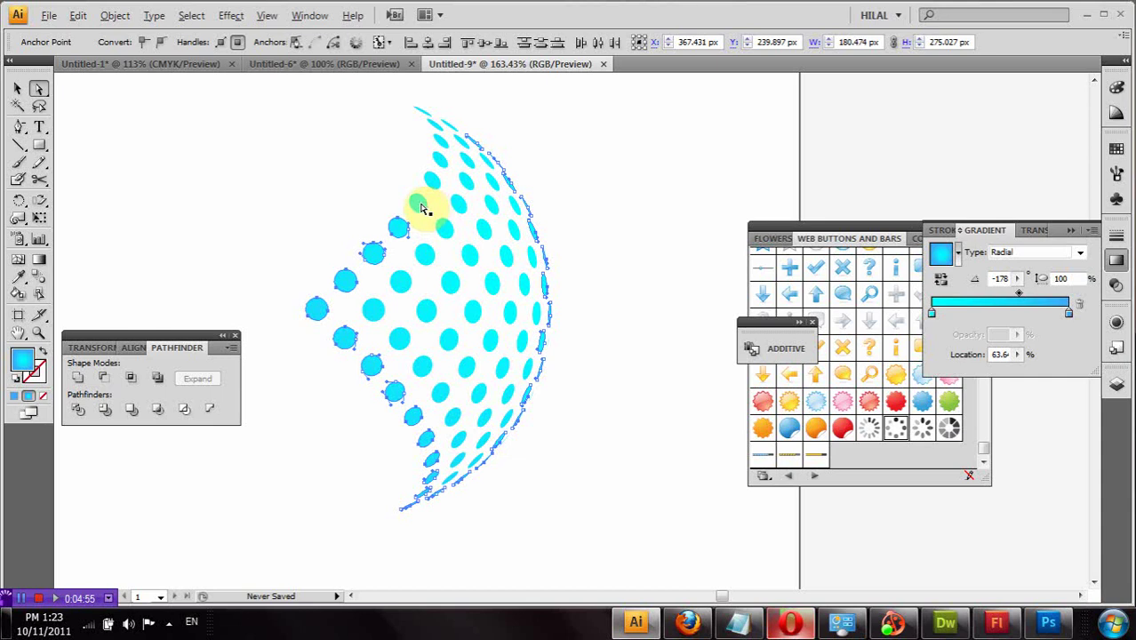
left_click(419, 205, "shift")
left_click(438, 160, "shift")
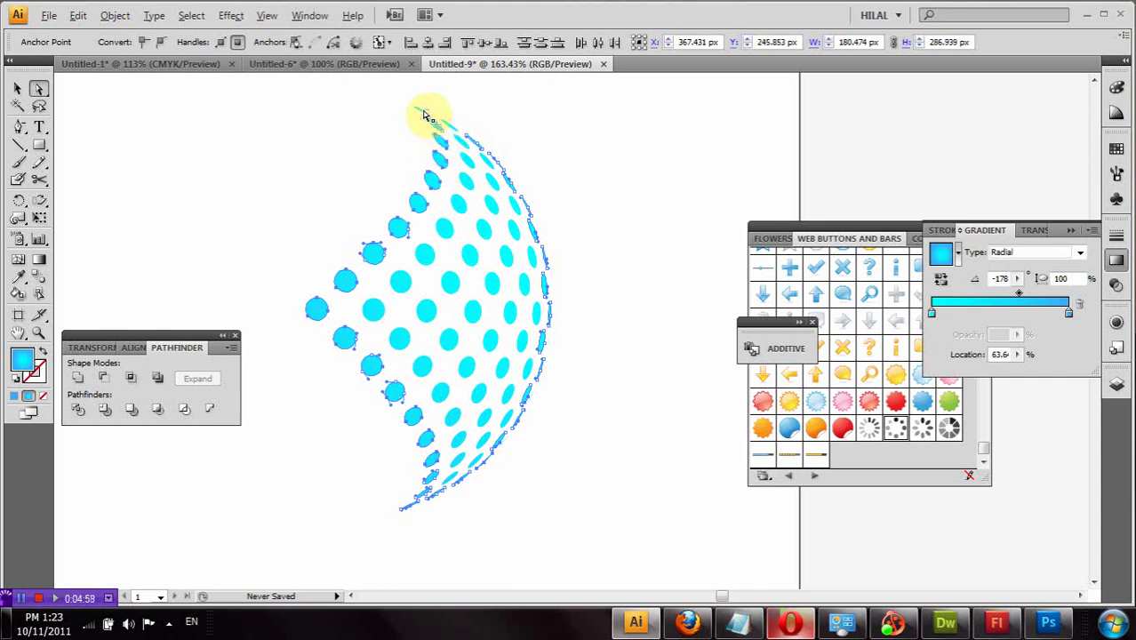
left_click(421, 111, "shift")
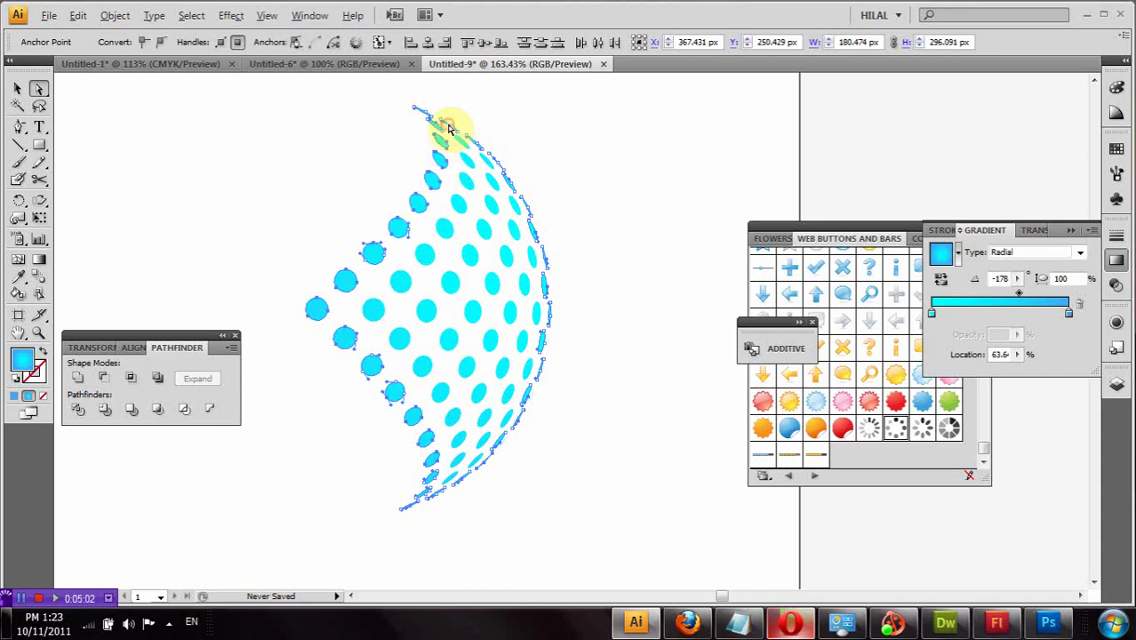
left_click(462, 145, "shift")
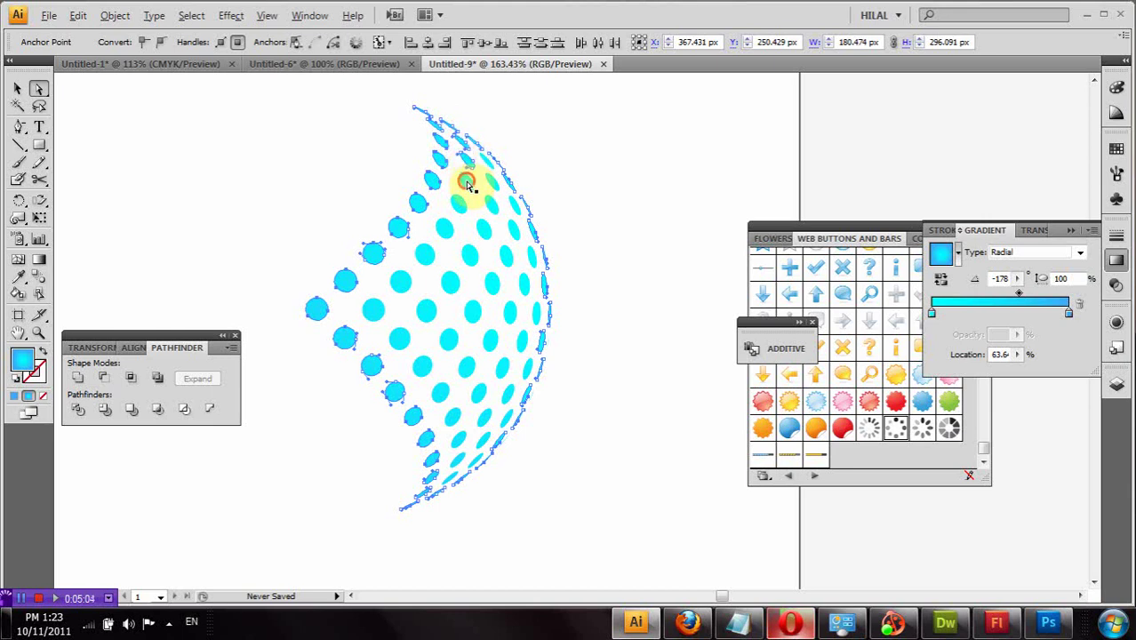
left_click(459, 205, "shift")
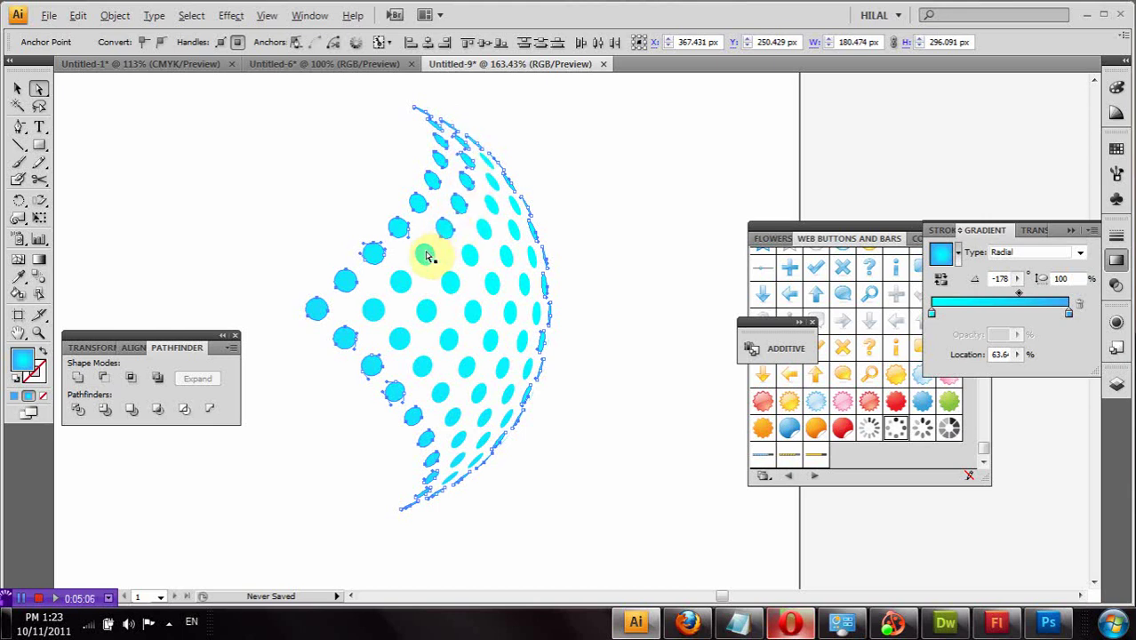
left_click(425, 254, "shift")
left_click(401, 283, "shift")
left_click(374, 308, "shift")
left_click(400, 340, "shift")
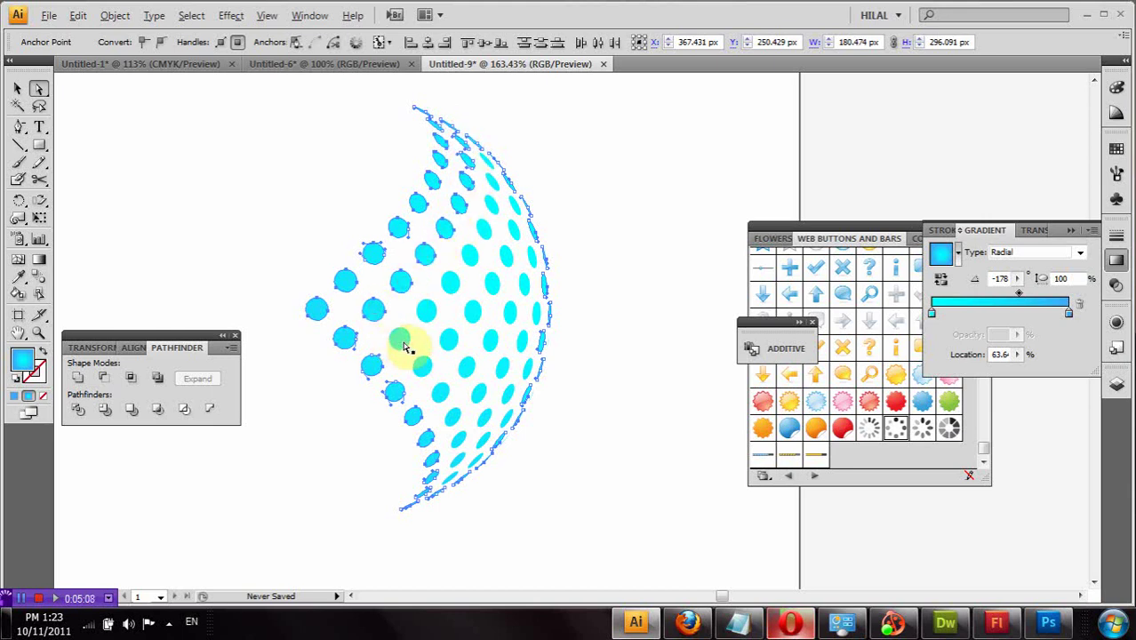
left_click(423, 363, "shift")
left_click(441, 392, "shift")
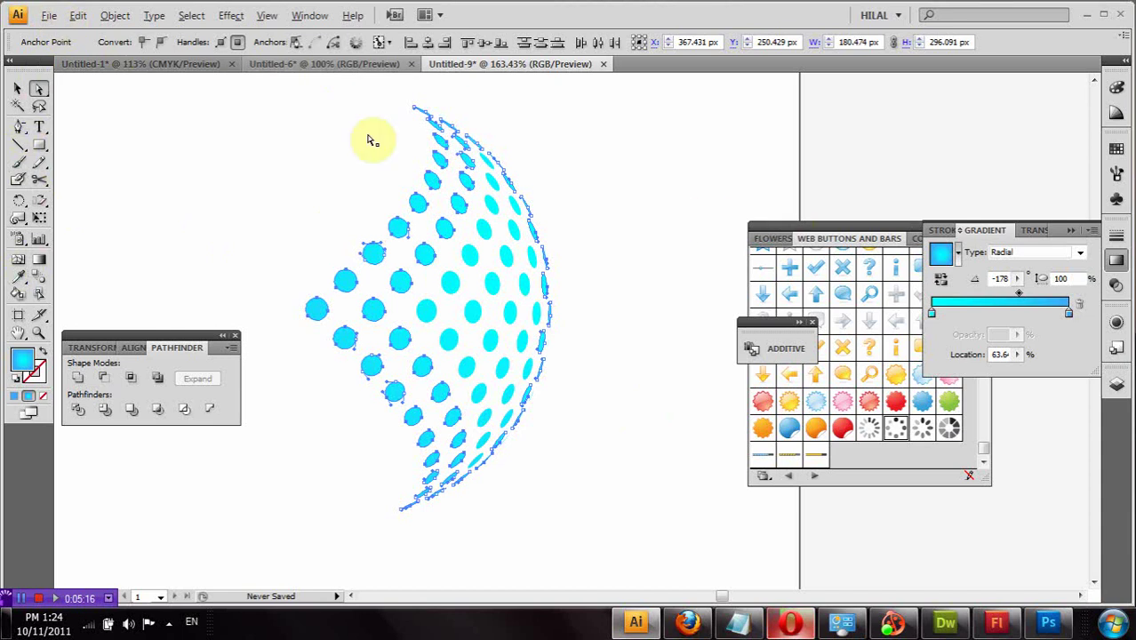
left_click(56, 16)
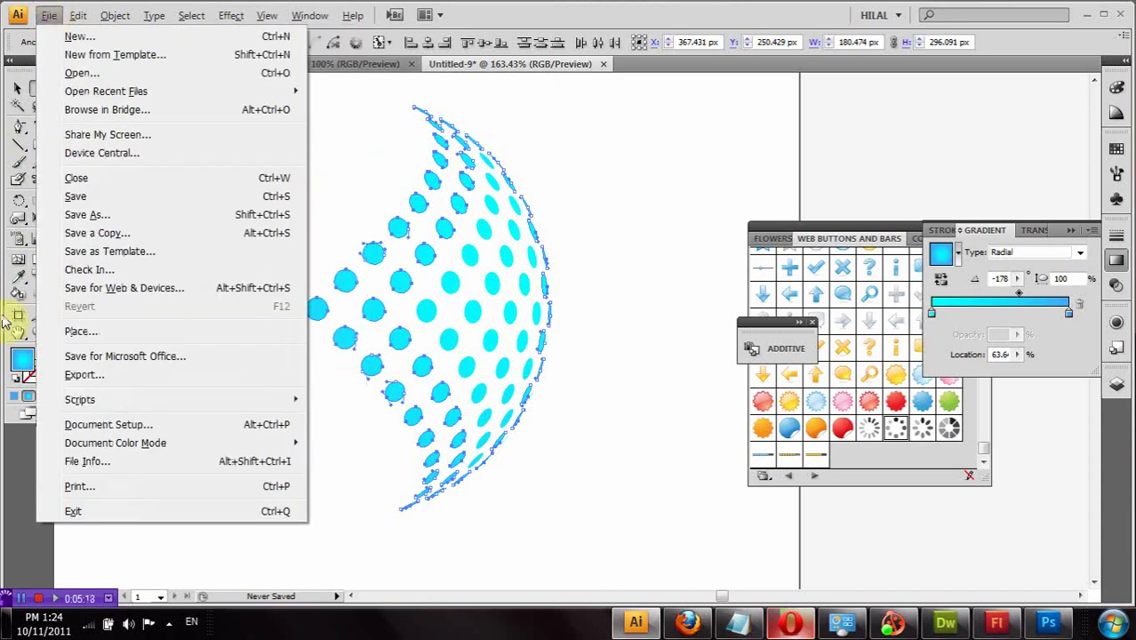
Fill the selected rim and left-edge dots with the Green Gradient, removing its middle stop
left_click(21, 84)
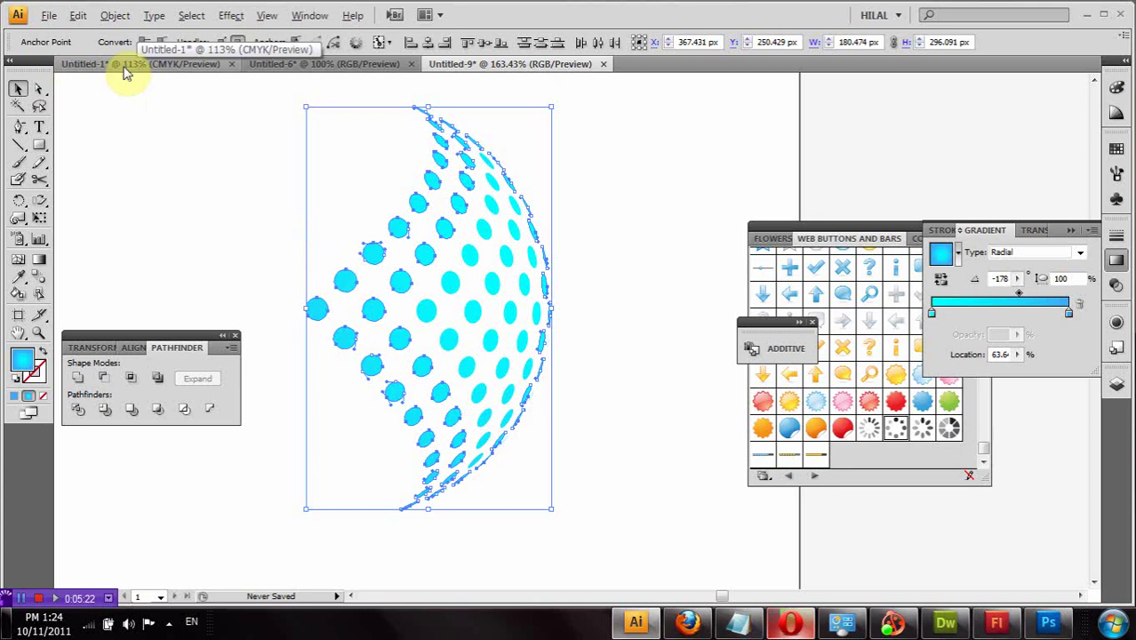
left_click(958, 255)
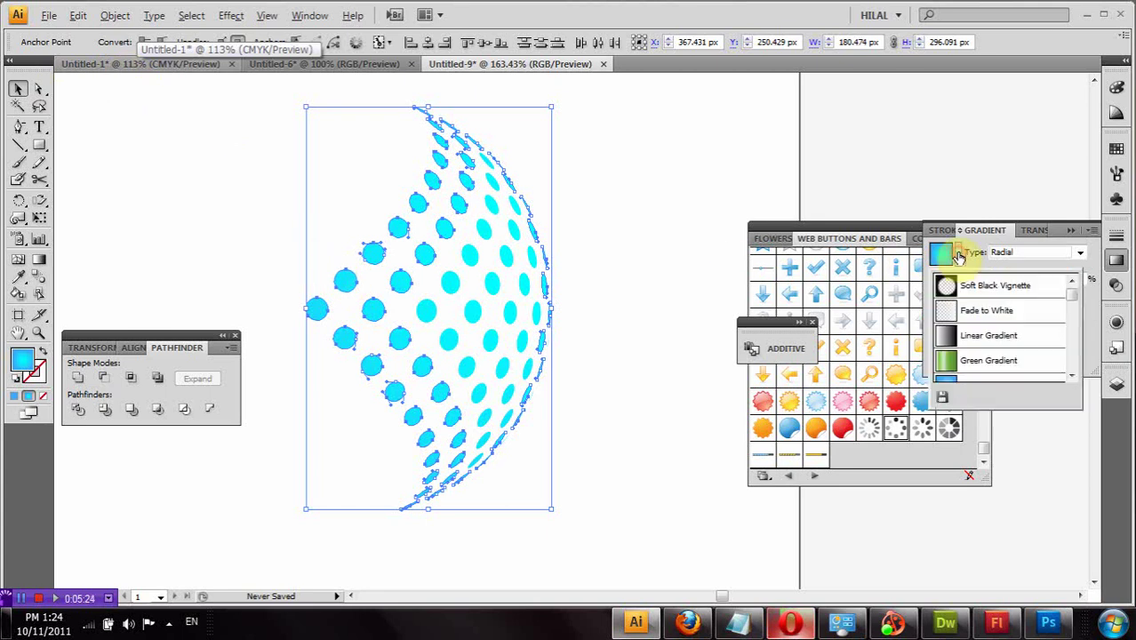
left_click(952, 360)
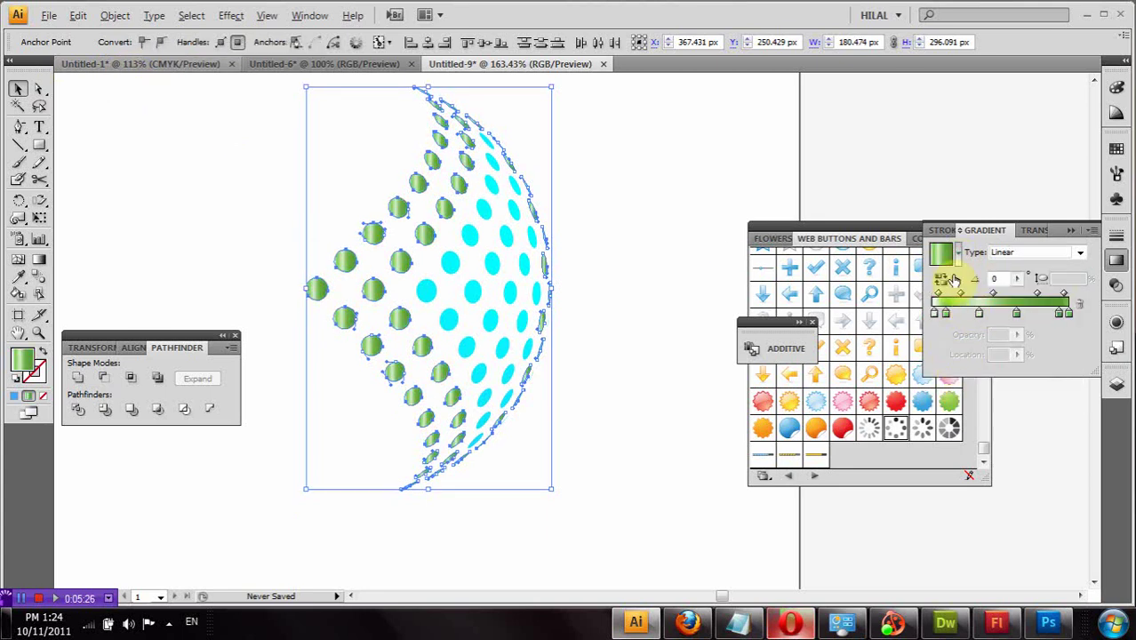
left_click(936, 317)
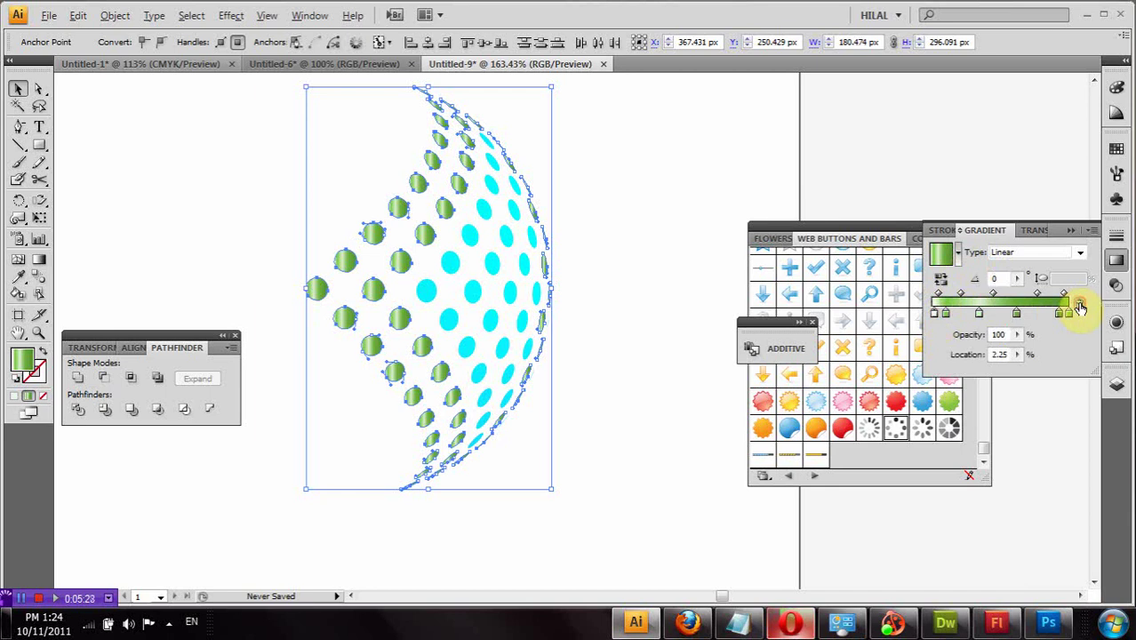
left_click(979, 313)
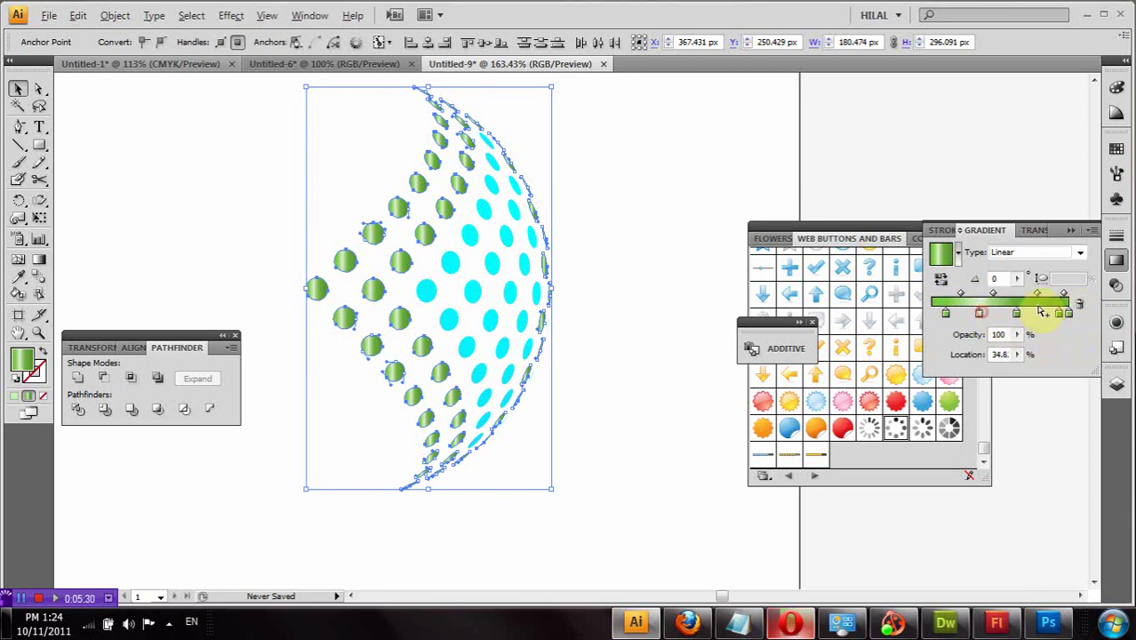
left_click_drag(1080, 306, 1084, 321)
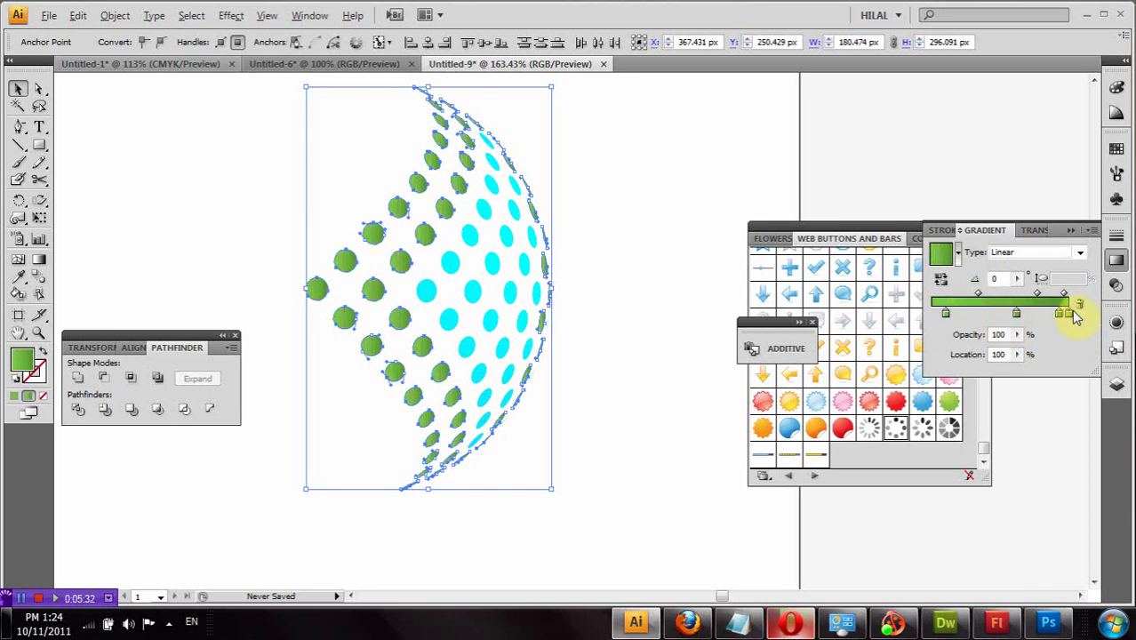
left_click(702, 202)
scroll(687, 218, "up", 2)
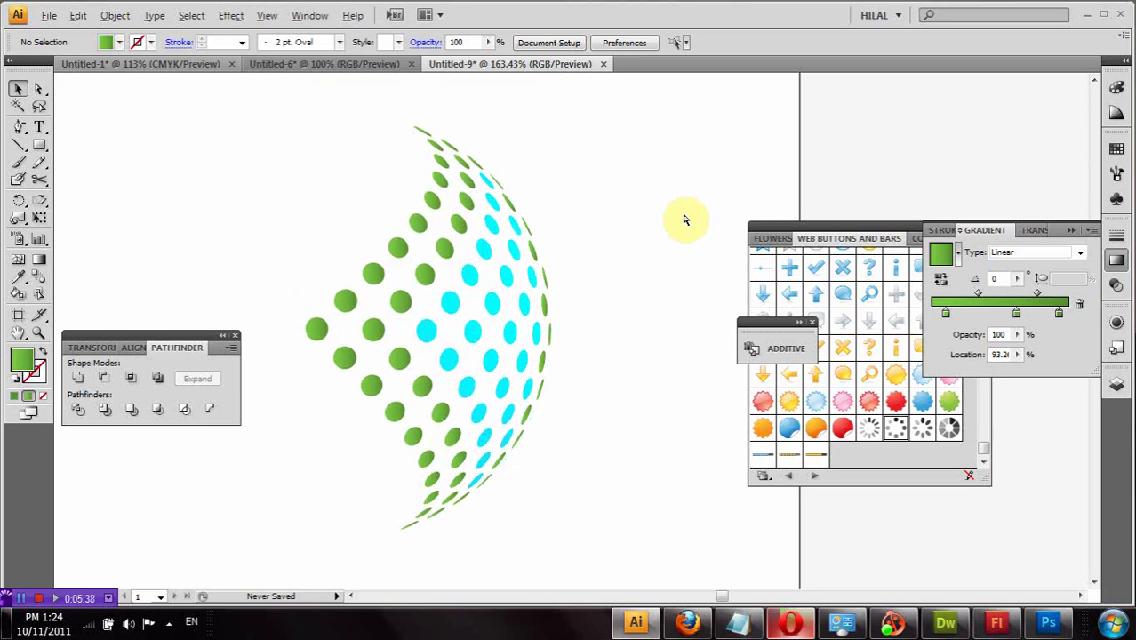
key("ctrl+minus")
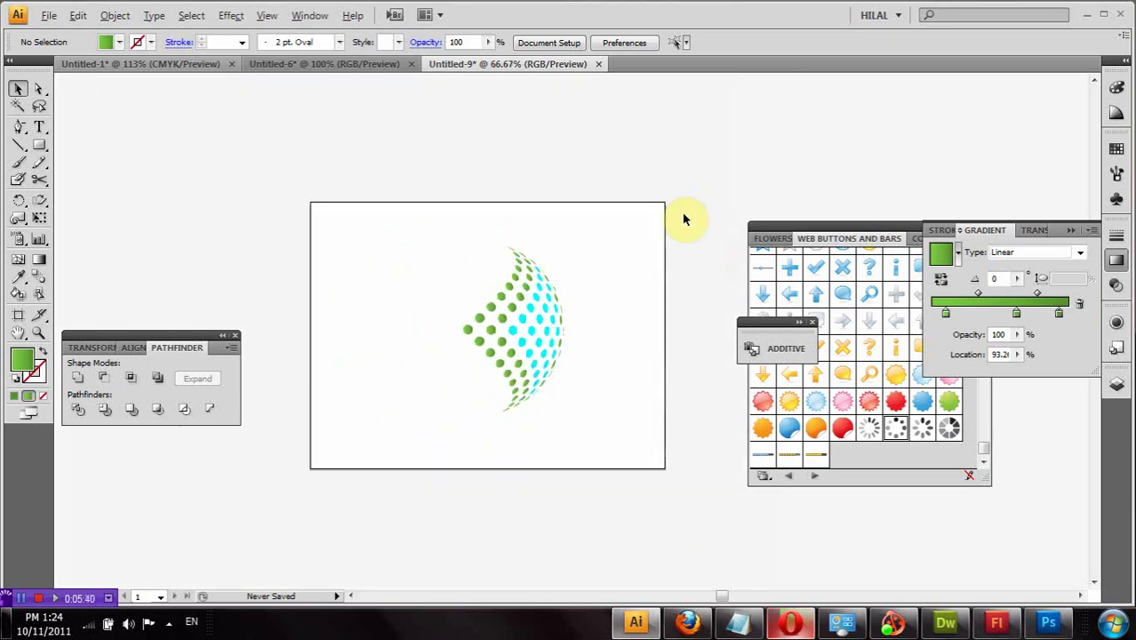
Select all hemisphere dots and fill them with the red gradient from the Brights library
left_click_drag(641, 231, 464, 395)
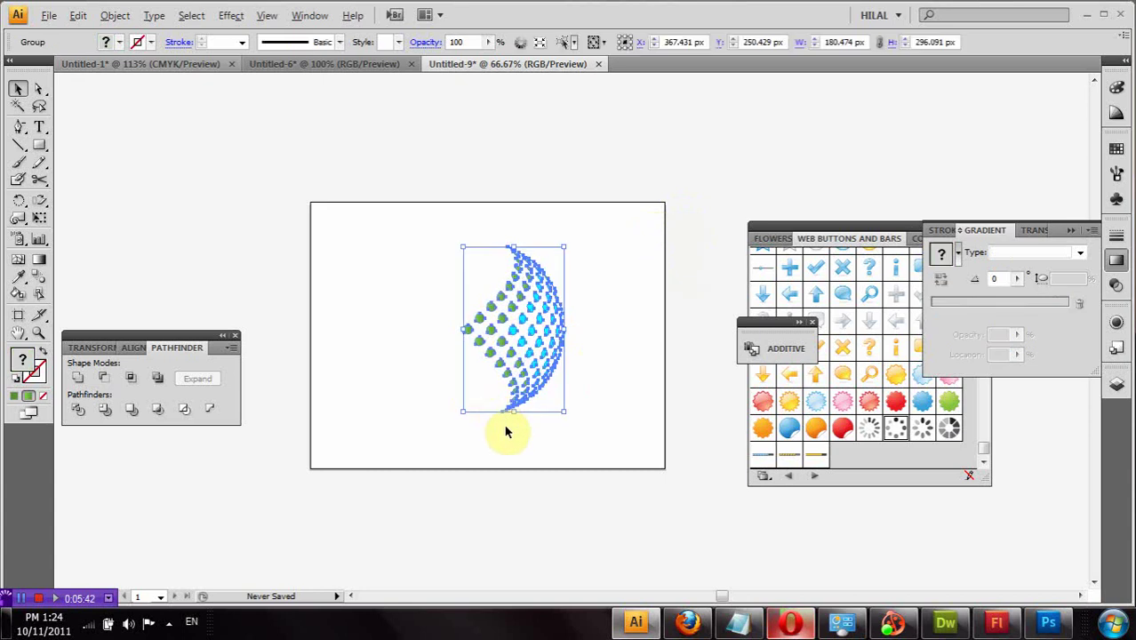
left_click(106, 41)
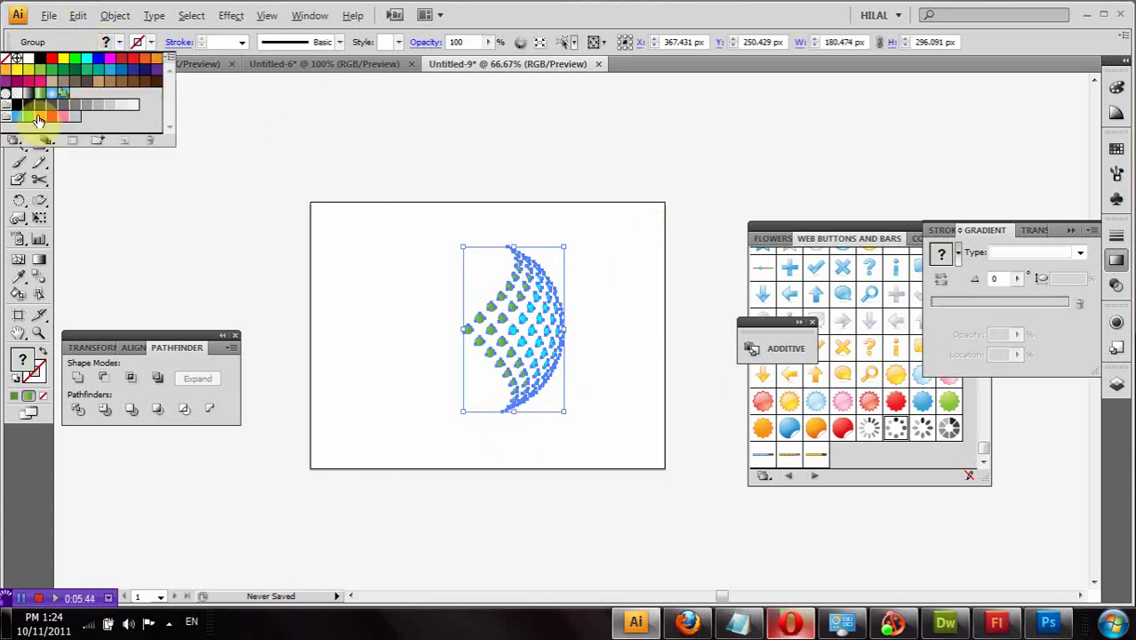
left_click(14, 141)
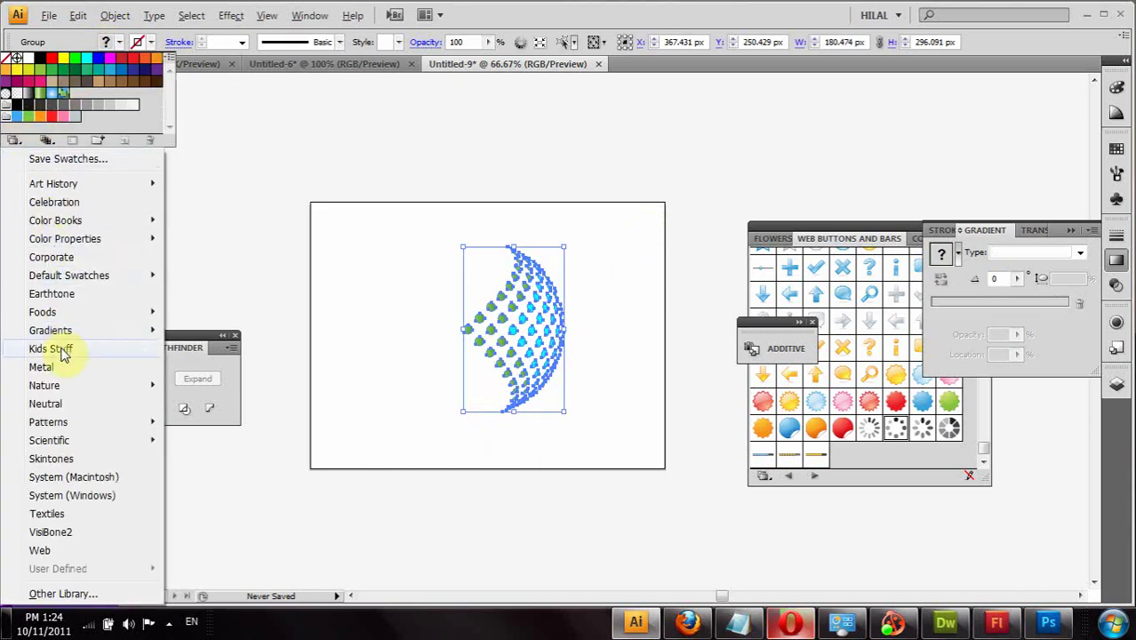
mouse_move(51, 330)
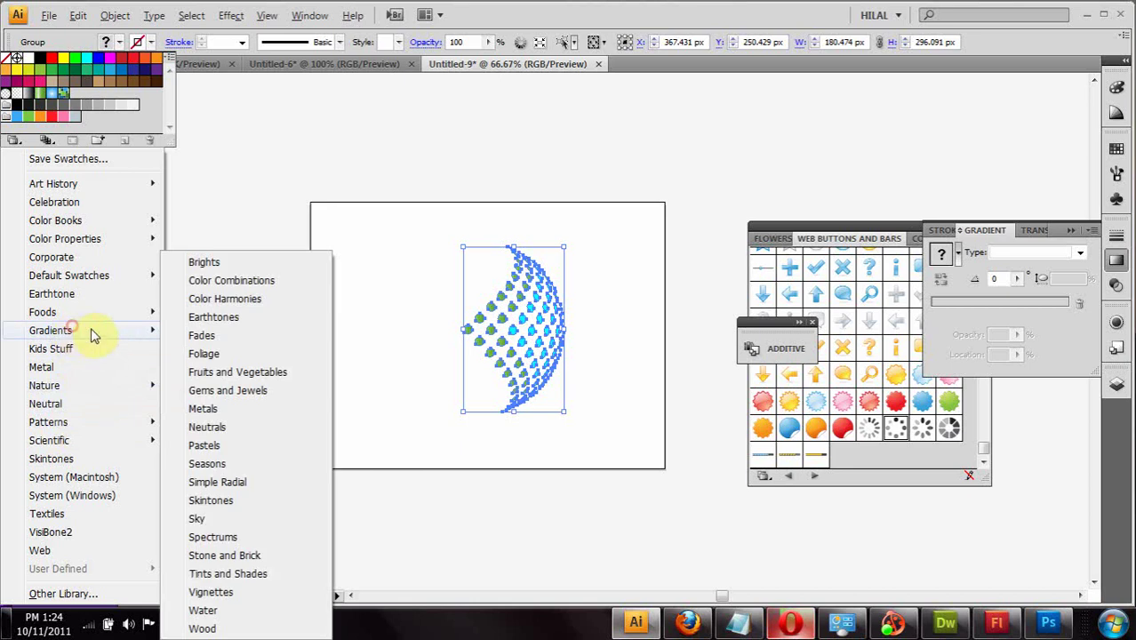
left_click(204, 335)
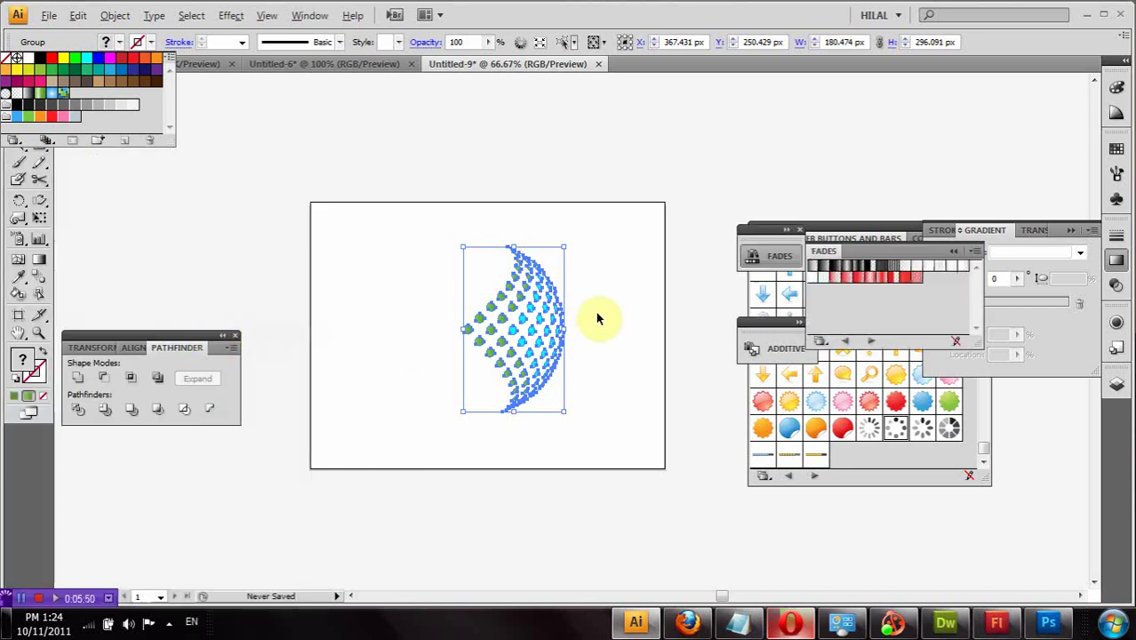
left_click(846, 343)
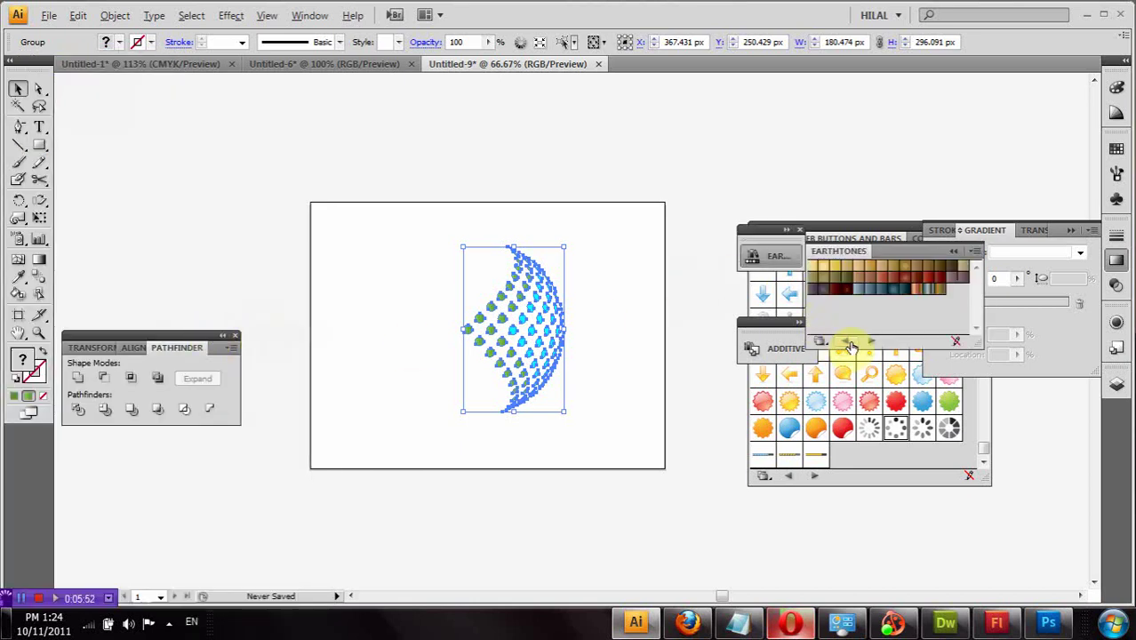
left_click(846, 342)
left_click(848, 343)
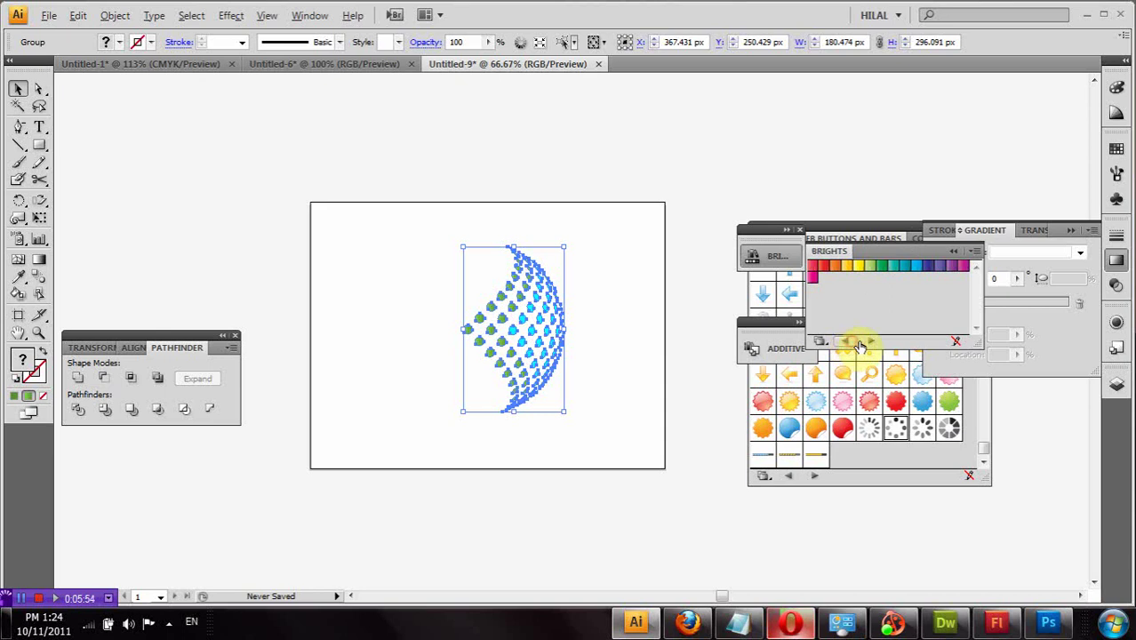
left_click(848, 343)
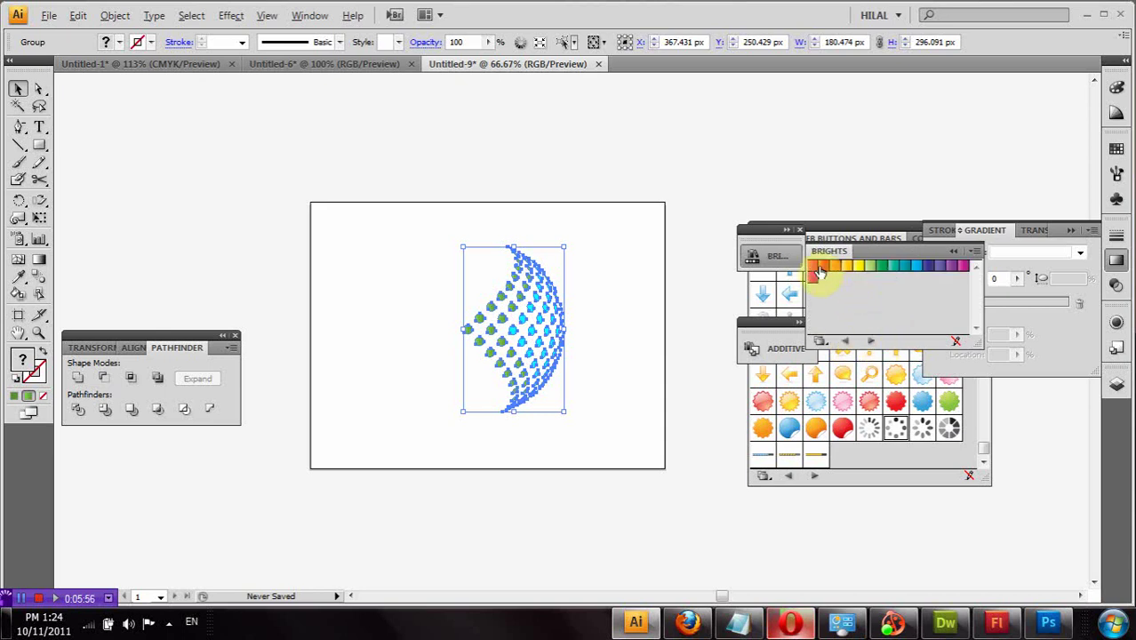
left_click(819, 270)
Deselect the dots and zoom in to 277.42% on the red dots
left_click(619, 233)
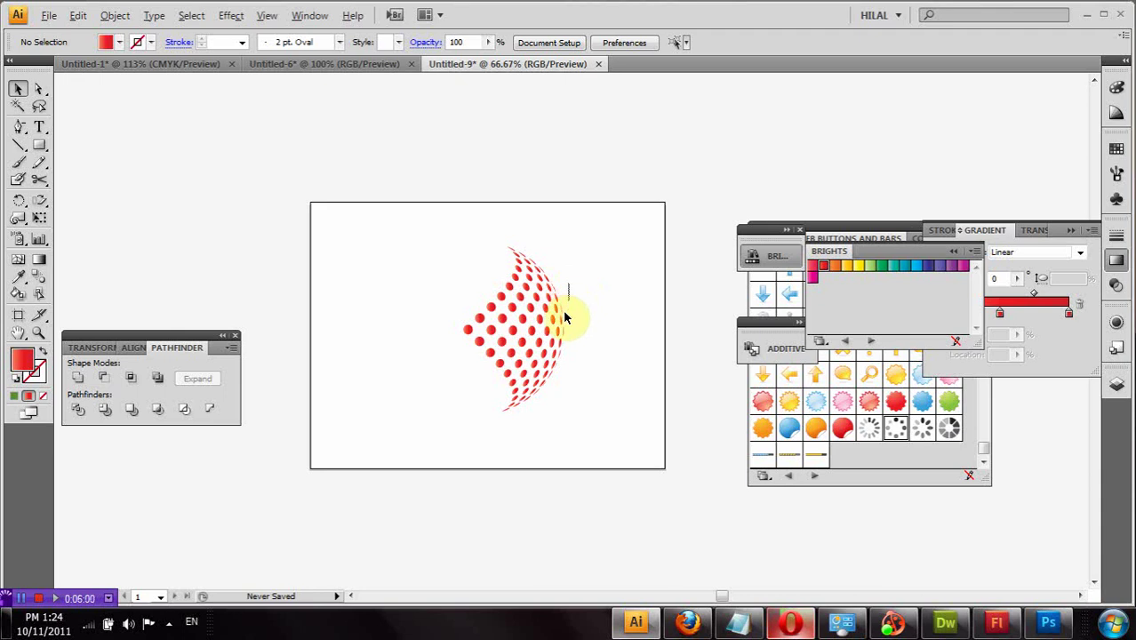
left_click(38, 332)
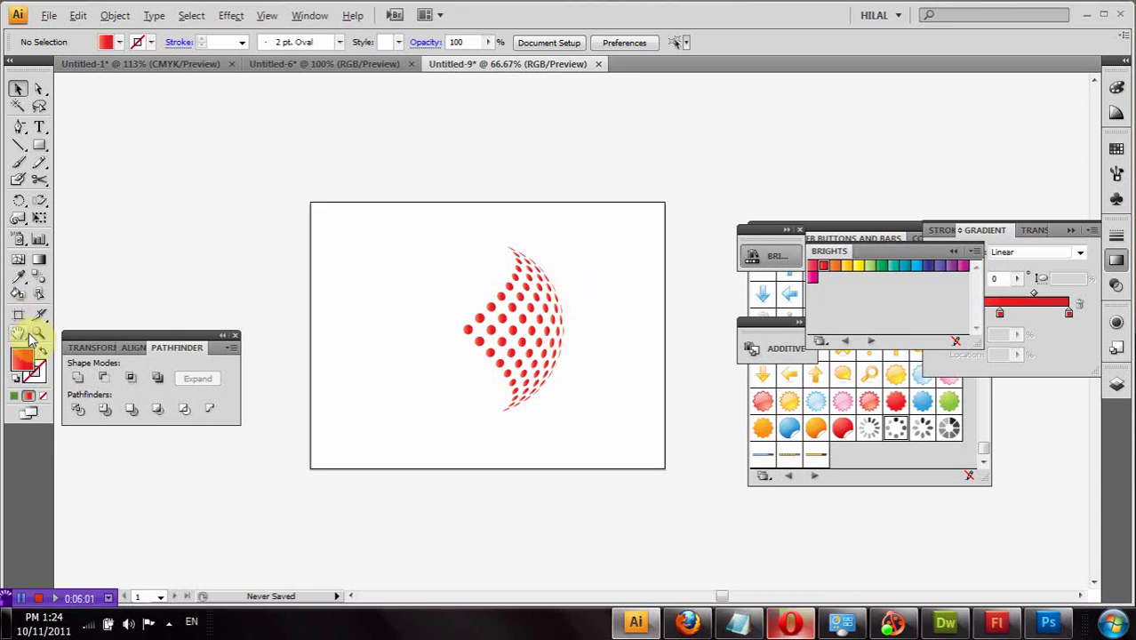
left_click_drag(469, 274, 644, 404)
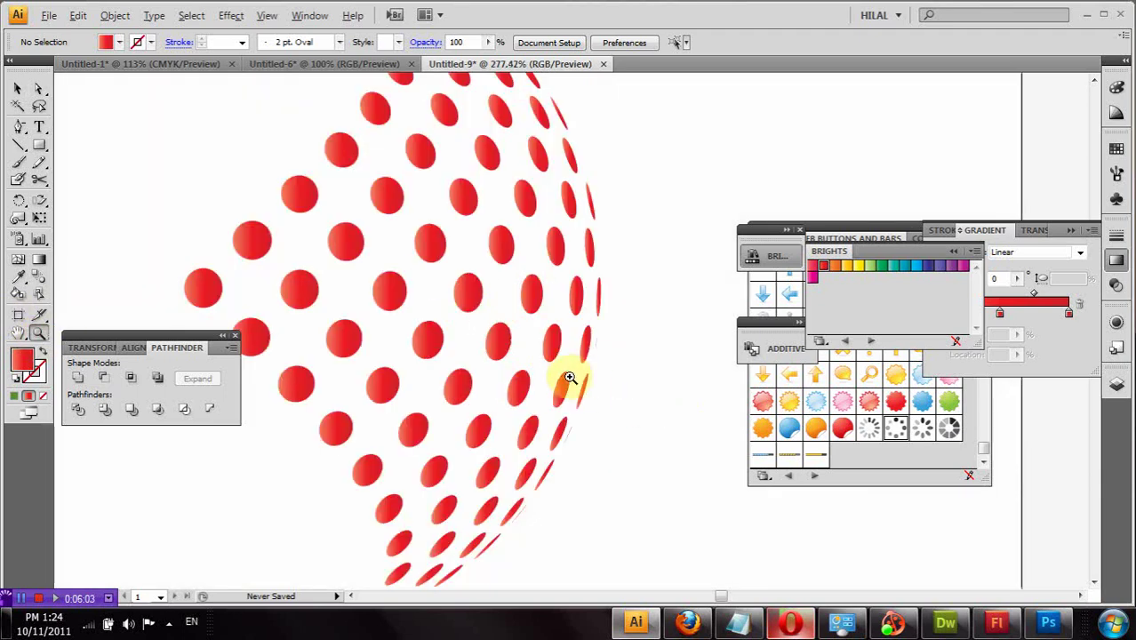
scroll(564, 377, "up", 1)
scroll(558, 375, "up", 1)
Ungroup the red dot group twice so every dot is a separate object
left_click(18, 92)
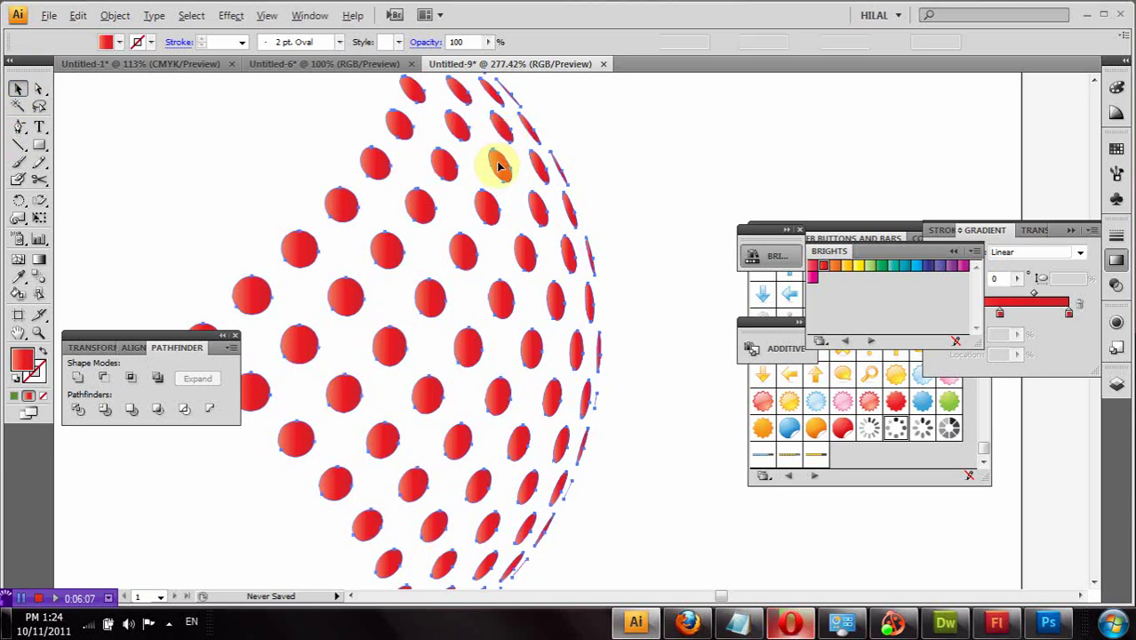
left_click(494, 162)
right_click(493, 165)
left_click(536, 238)
left_click(503, 140)
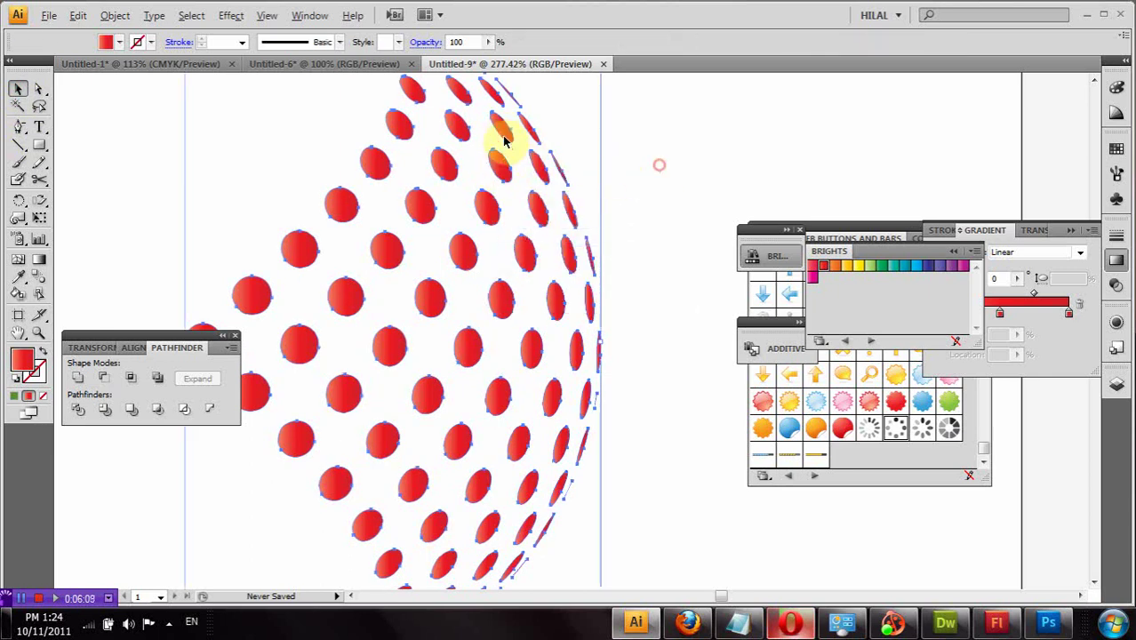
left_click(521, 138)
right_click(522, 138)
left_click(561, 211)
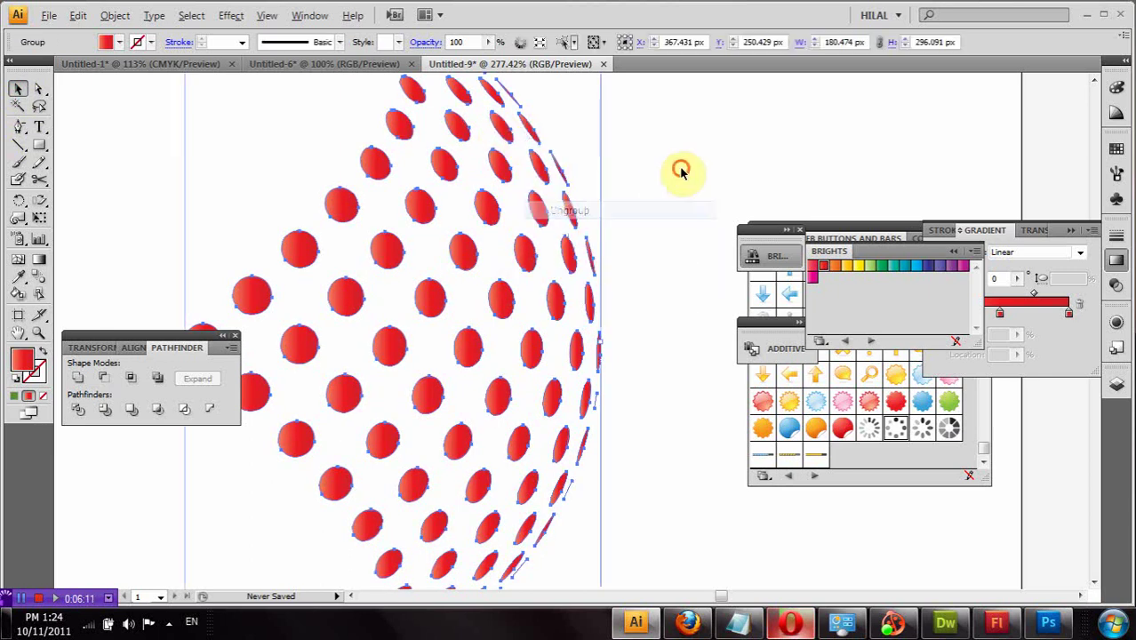
left_click(502, 133)
left_click(501, 132)
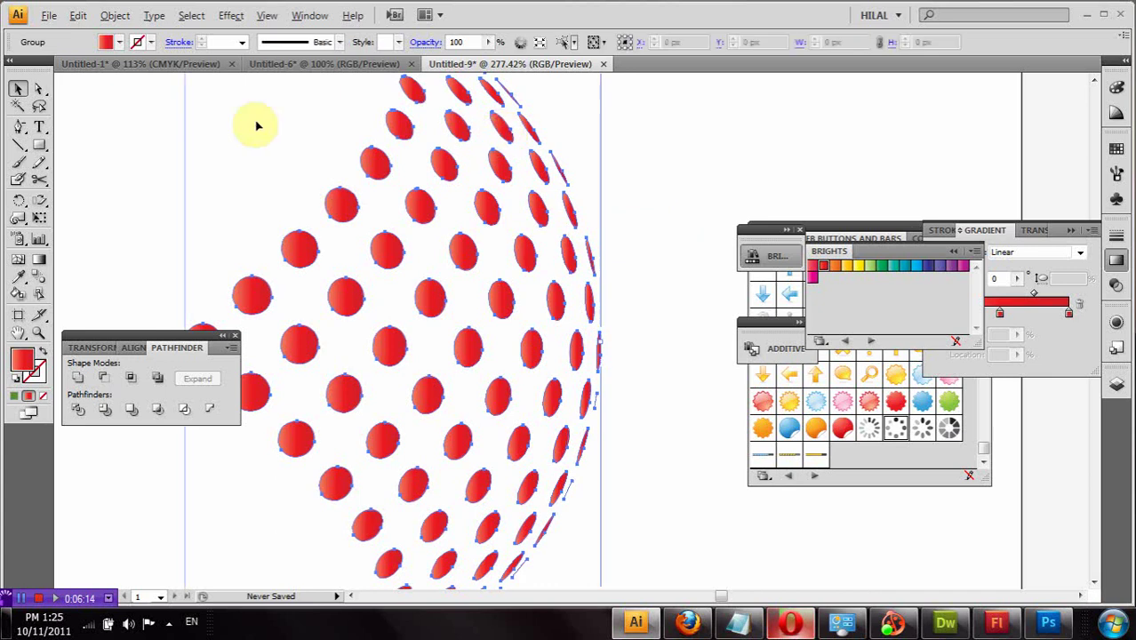
left_click(40, 89)
left_click(79, 109)
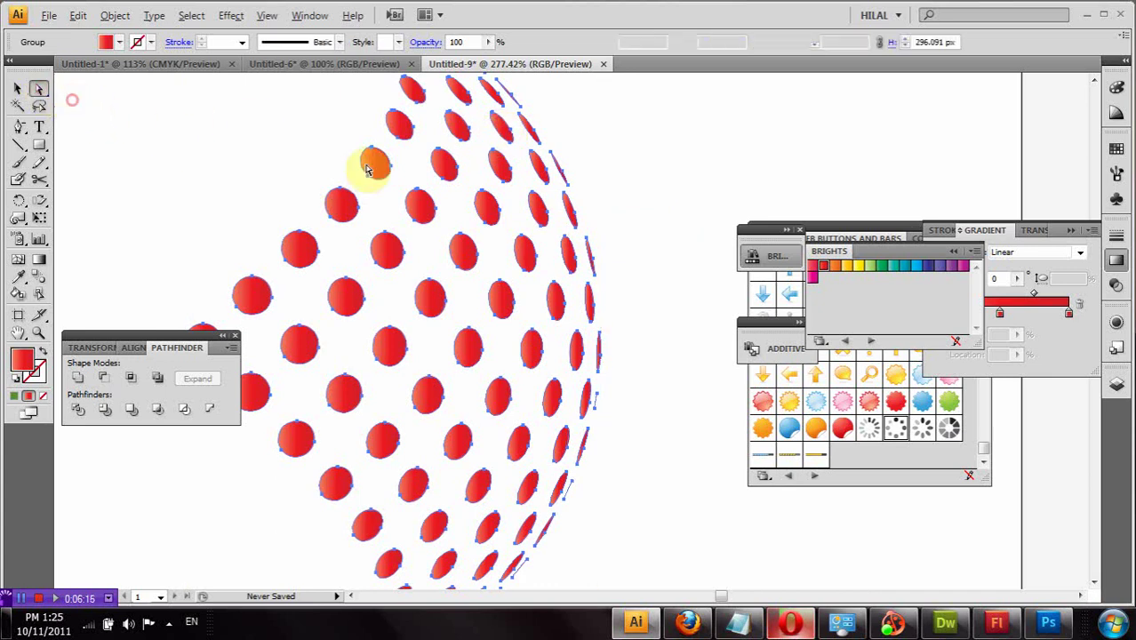
Shift-select the diagonal, lower, central and right-edge inner dots with Direct Selection
left_click(503, 133)
left_click(500, 165, "shift")
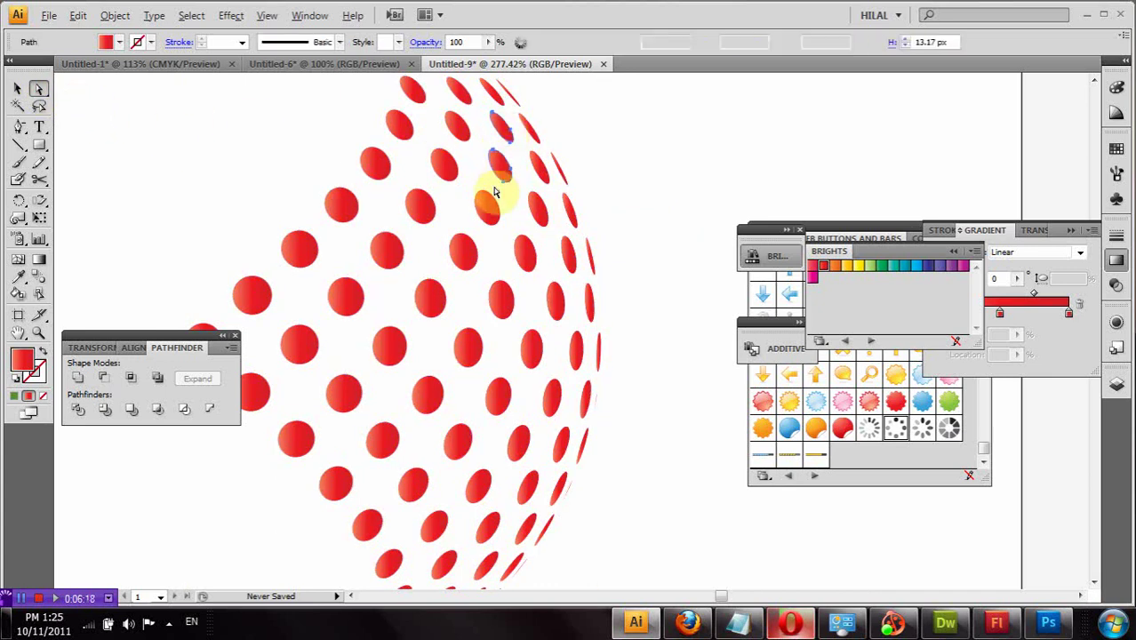
left_click(463, 249, "shift")
left_click(432, 296, "shift")
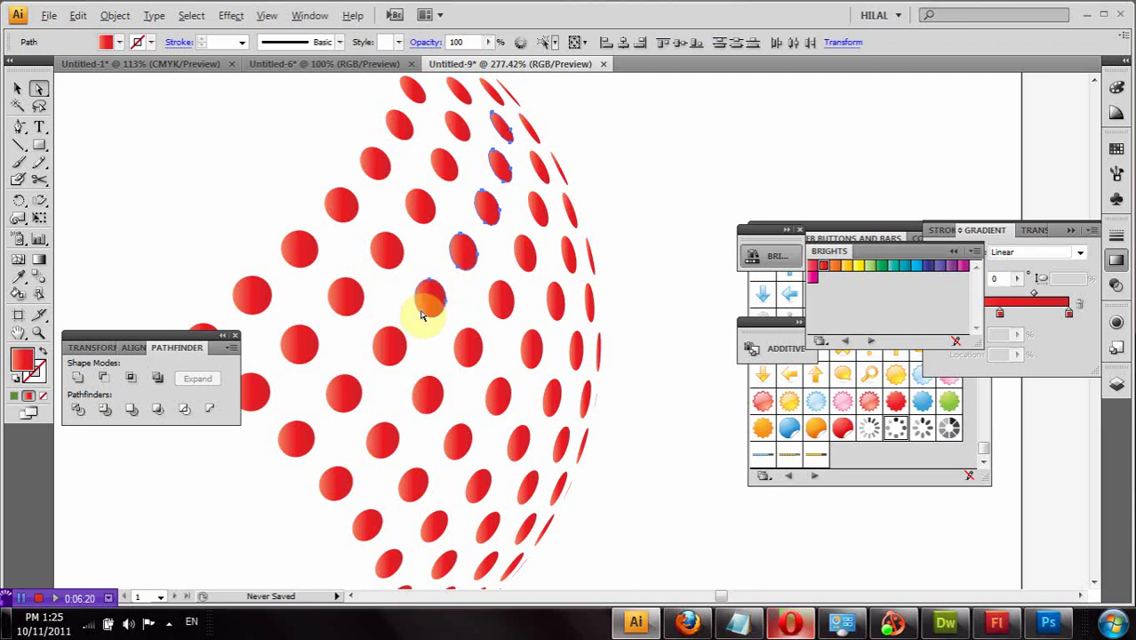
left_click(396, 346, "shift")
left_click(427, 393, "shift")
left_click(455, 436, "shift")
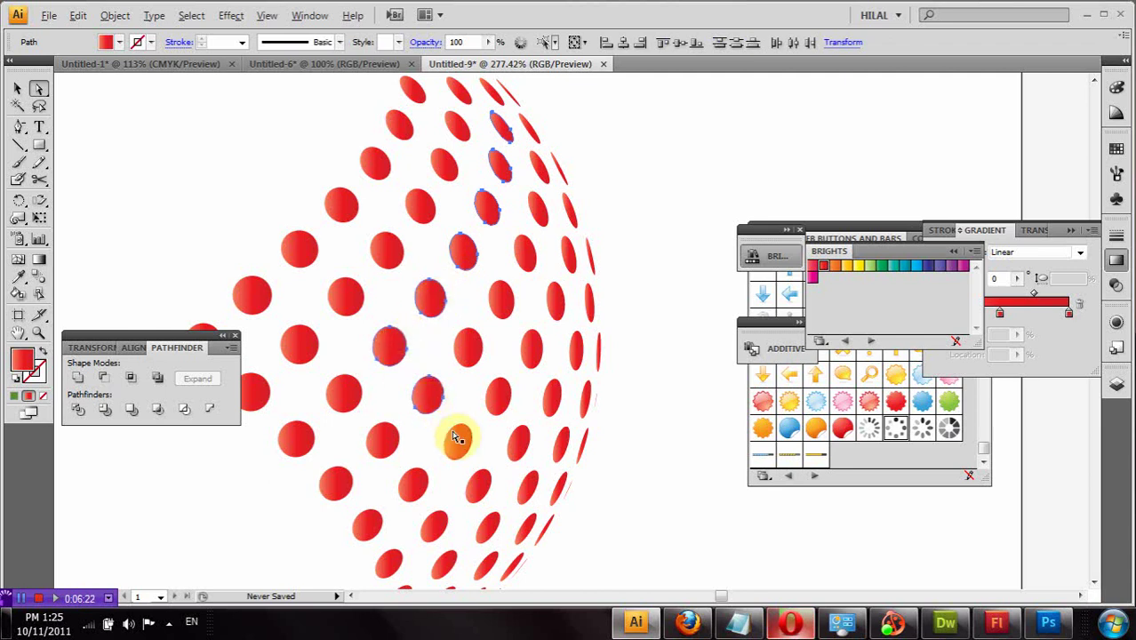
left_click(478, 483, "shift")
left_click(489, 525, "shift")
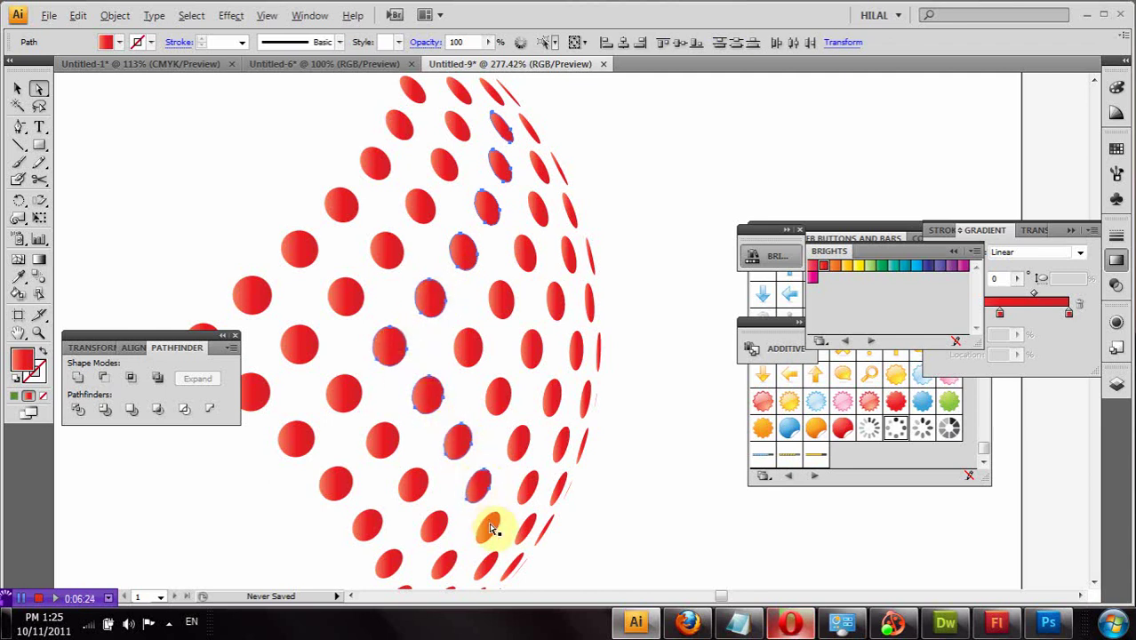
left_click(495, 558, "shift")
left_click(531, 532, "shift")
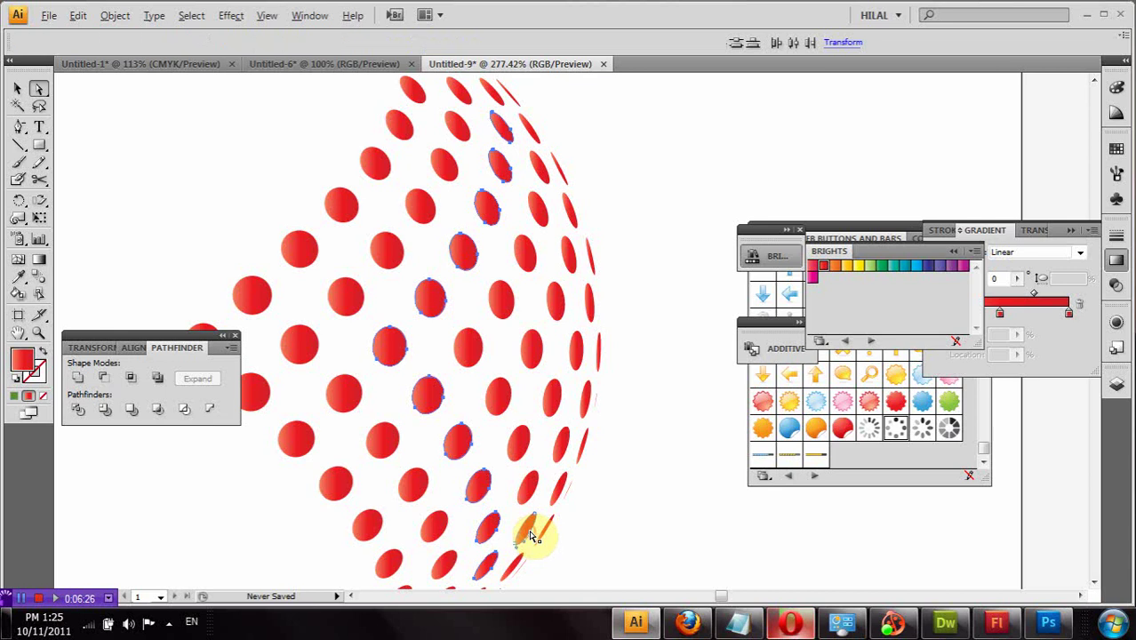
left_click(562, 487, "shift")
left_click(569, 444, "shift")
left_click(529, 484, "shift")
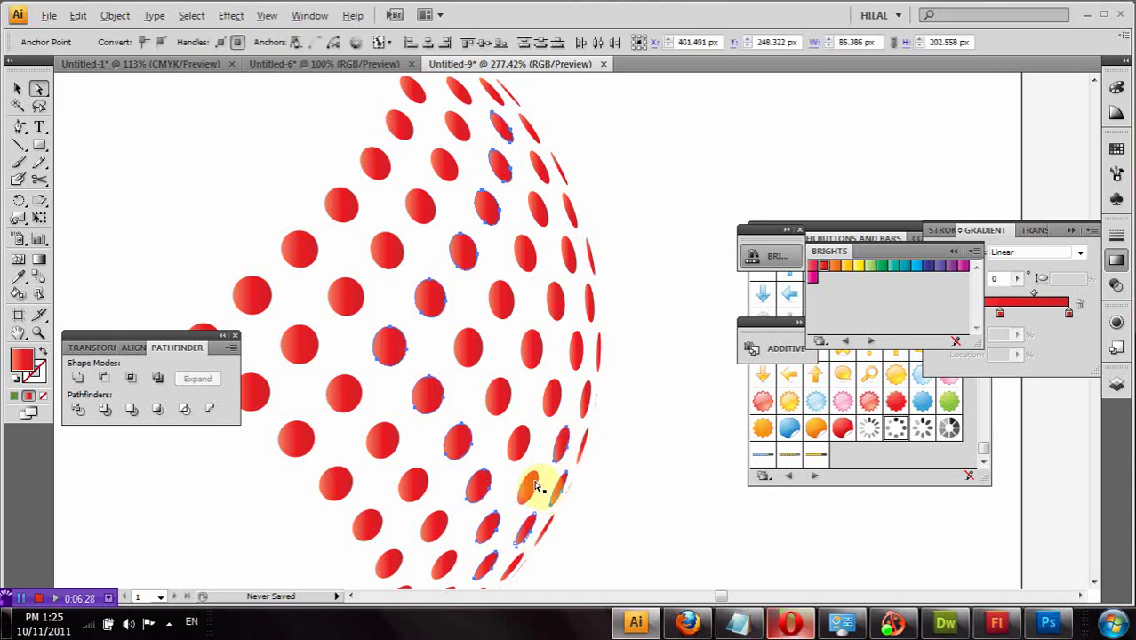
left_click(519, 443, "shift")
left_click(497, 397, "shift")
left_click(468, 347, "shift")
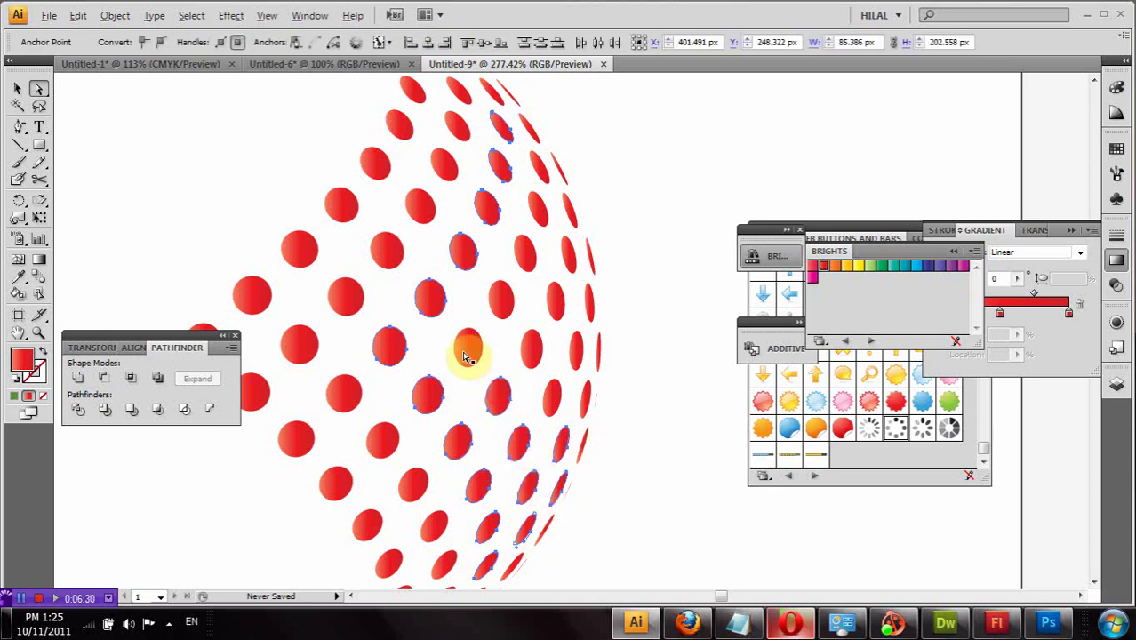
left_click(500, 299, "shift")
left_click(524, 255, "shift")
left_click(538, 210, "shift")
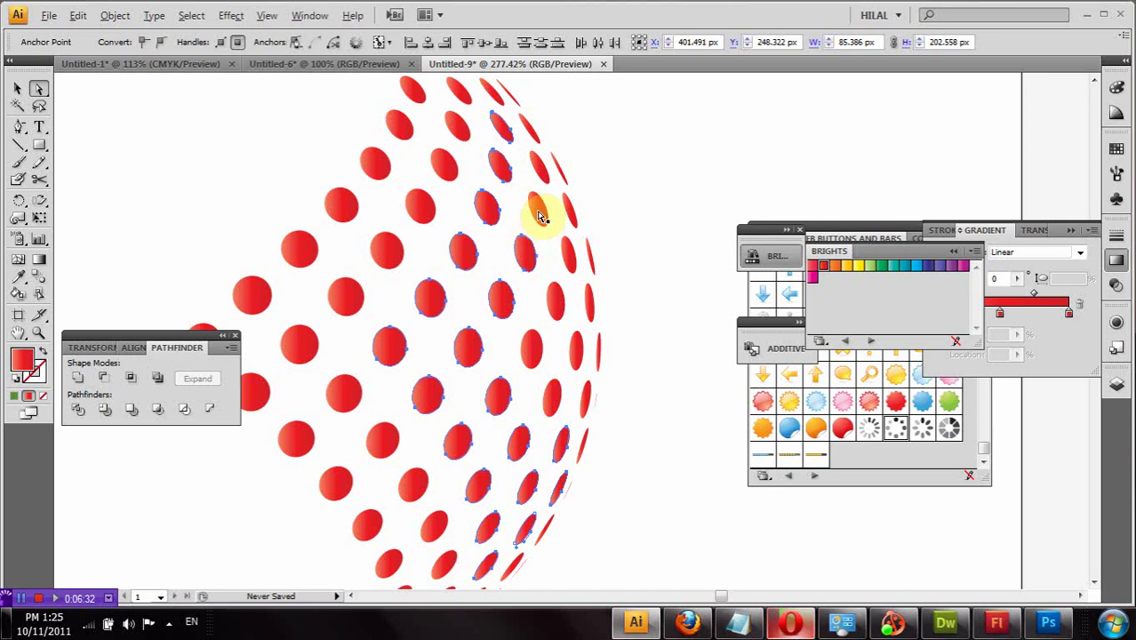
left_click(542, 167, "shift")
left_click(571, 210, "shift")
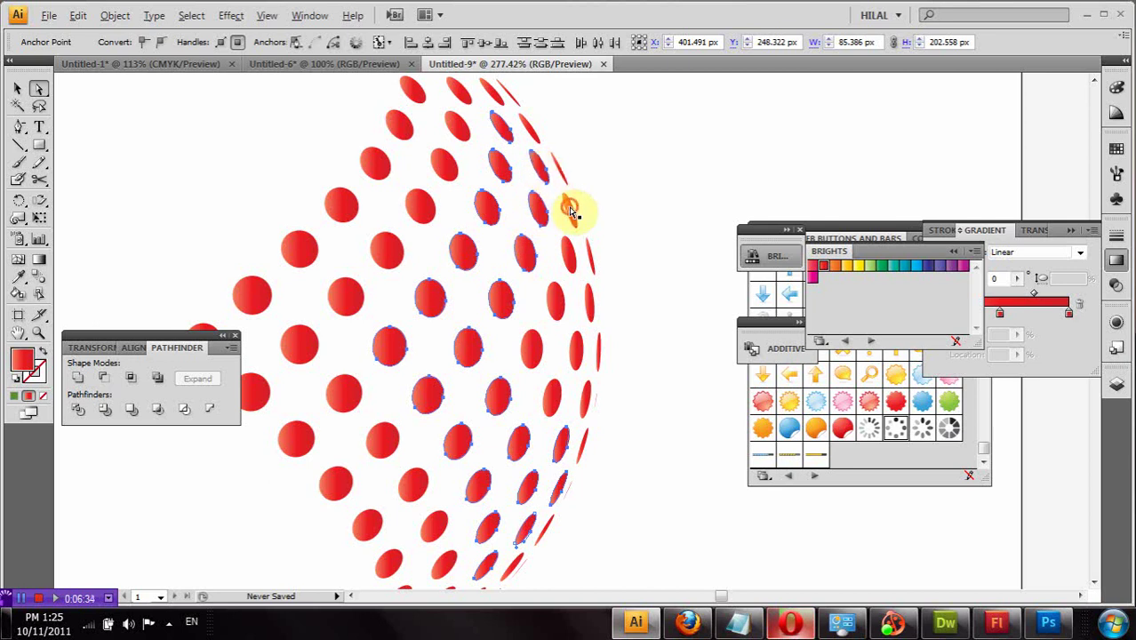
left_click(571, 255, "shift")
left_click(532, 345, "shift")
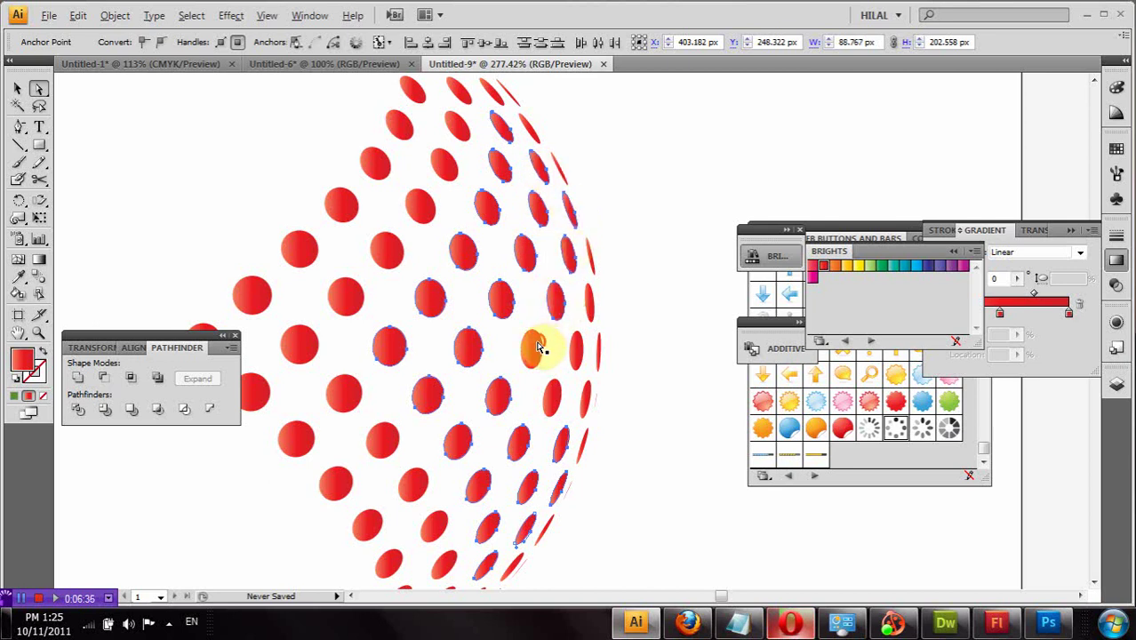
left_click(551, 396, "shift")
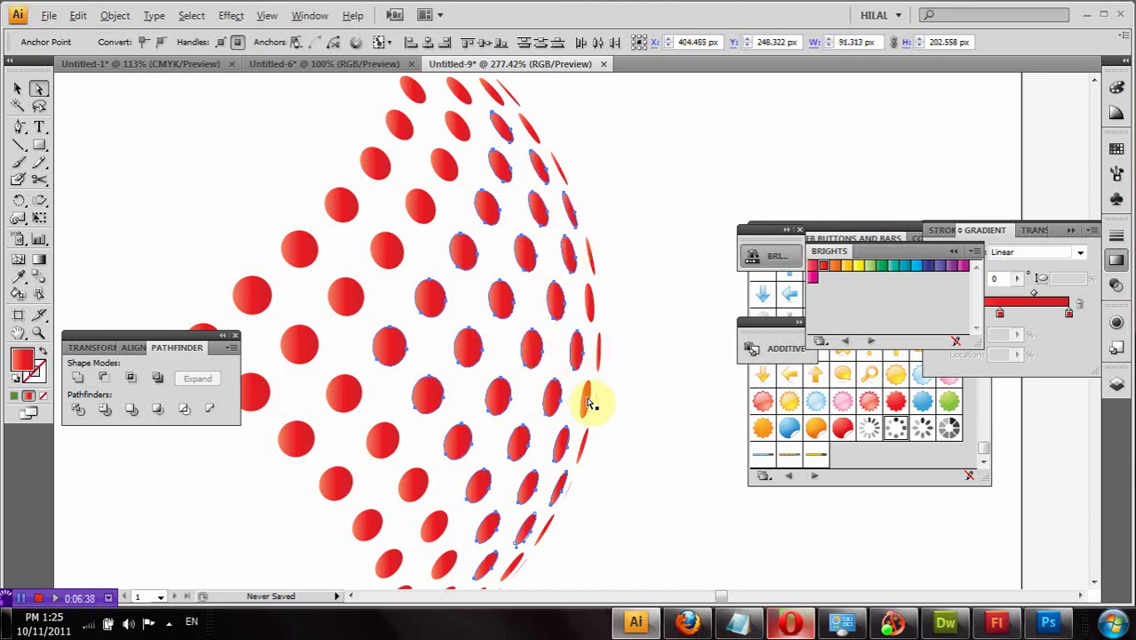
left_click(587, 395, "shift")
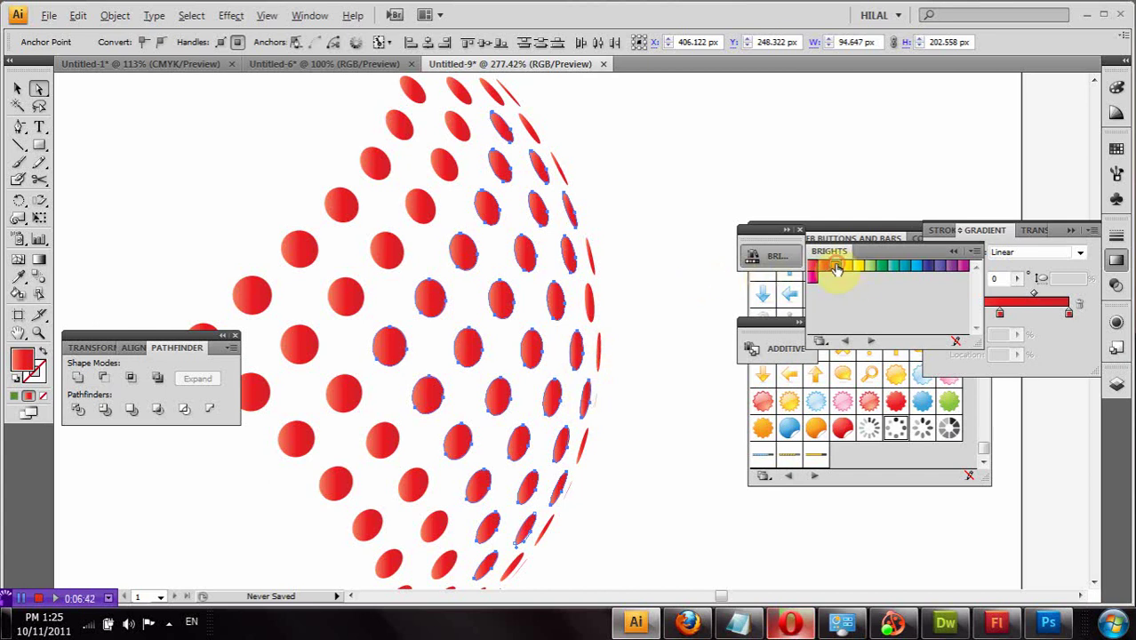
Fill the selected dots, plus the rightmost red dot, with the orange gradient
left_click(836, 269)
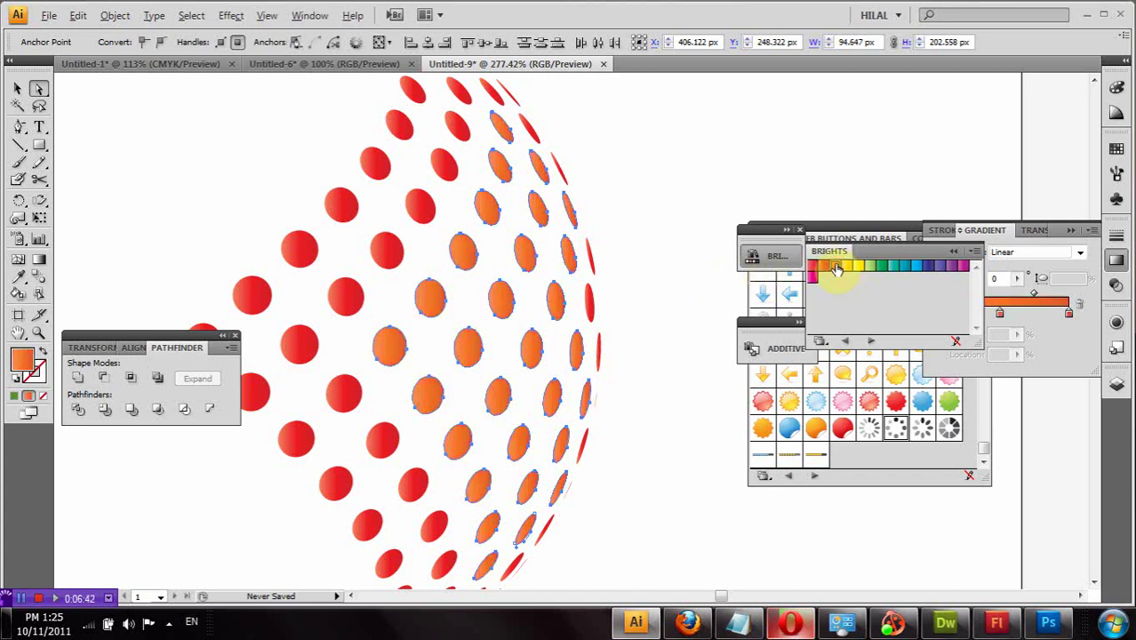
left_click(589, 302, "shift")
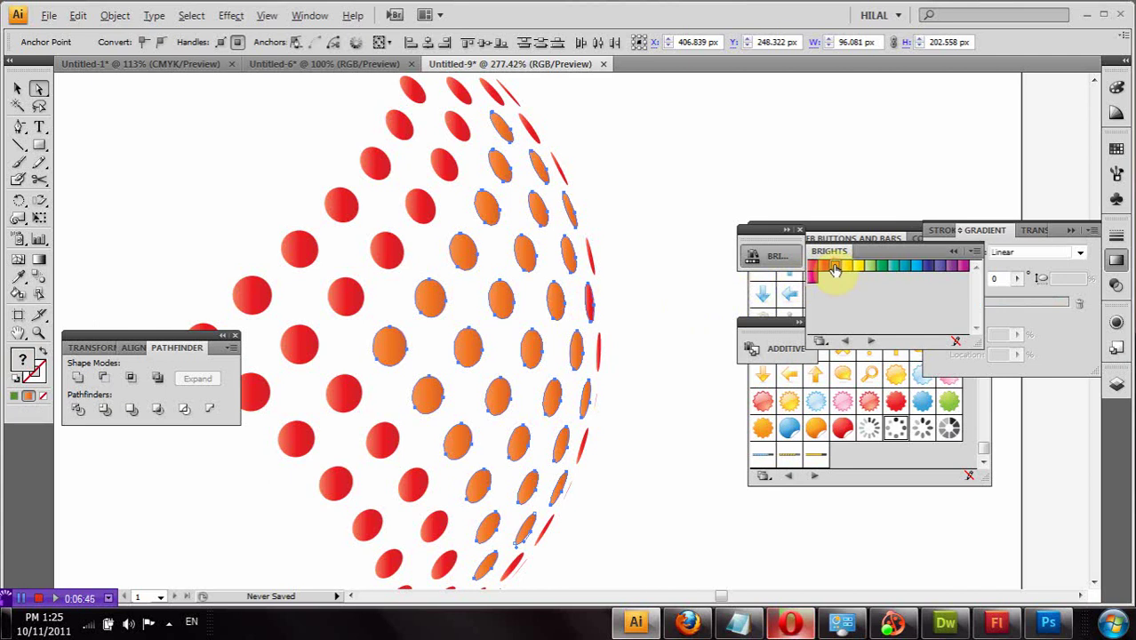
left_click(835, 269)
left_click(685, 185)
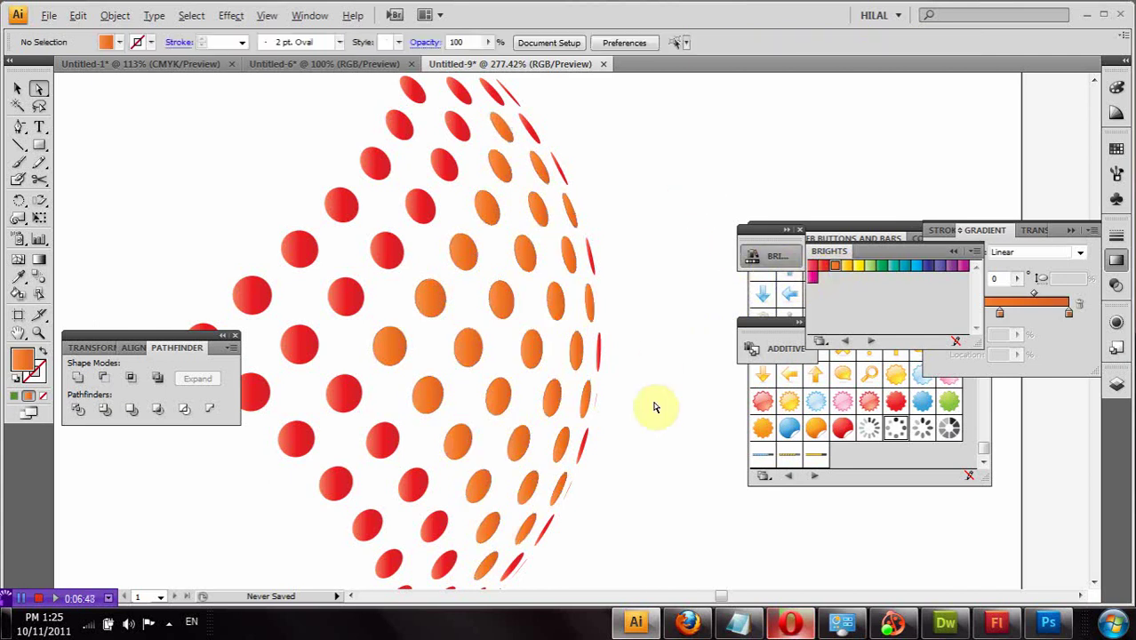
Colour the small dash at the hemisphere's lower edge dark orange, then fit the artboard in view
scroll(654, 237, "down", 3)
scroll(657, 216, "down", 2)
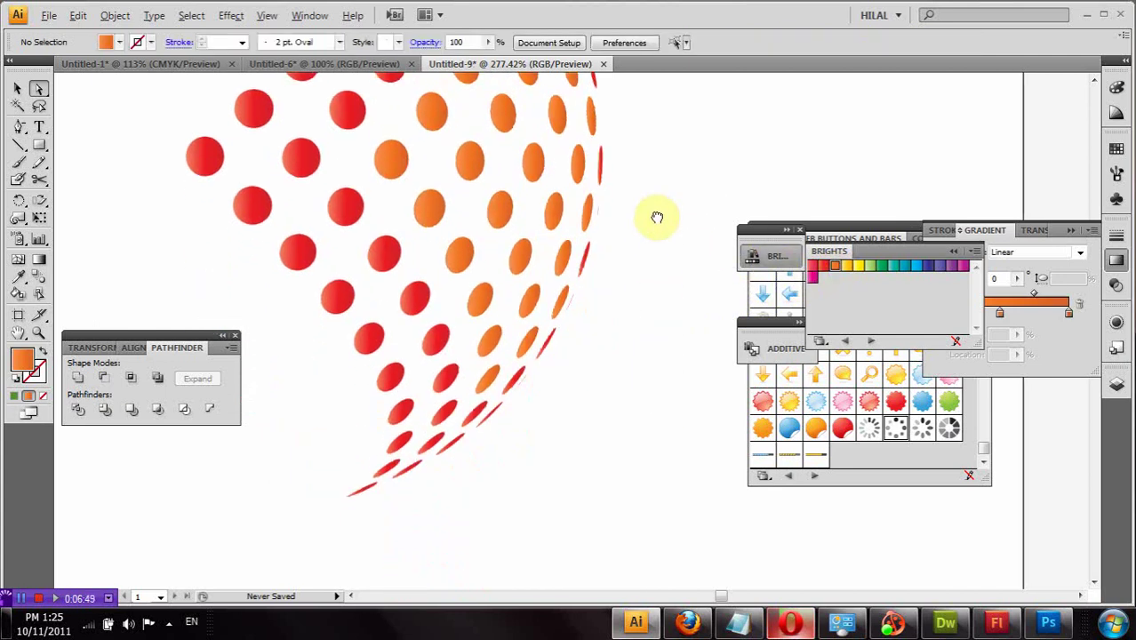
left_click(520, 382)
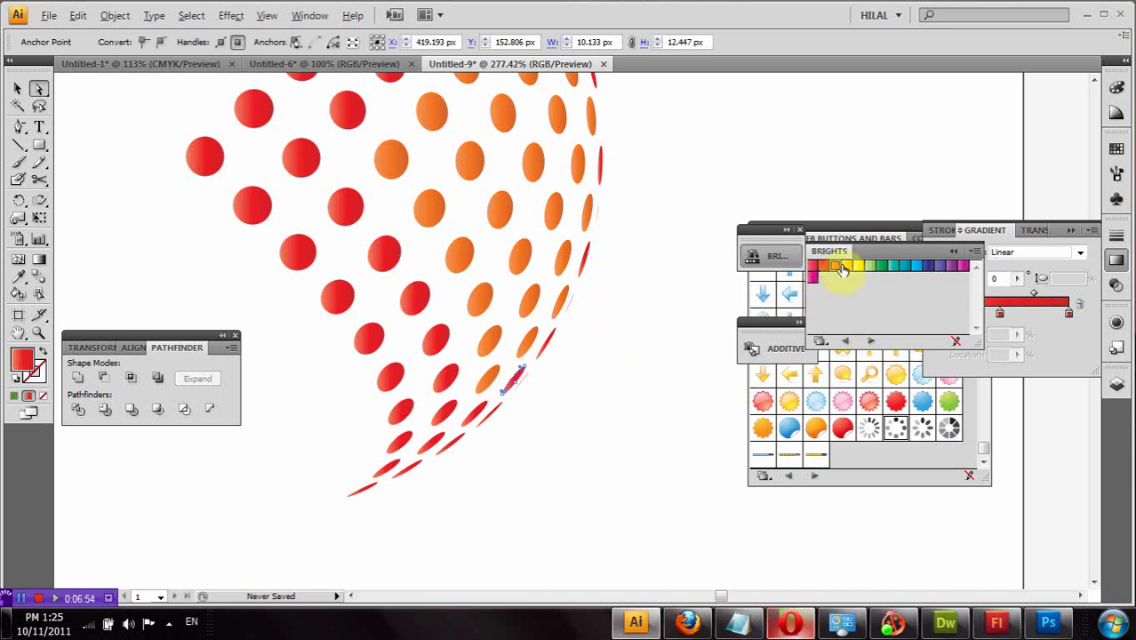
left_click(846, 266)
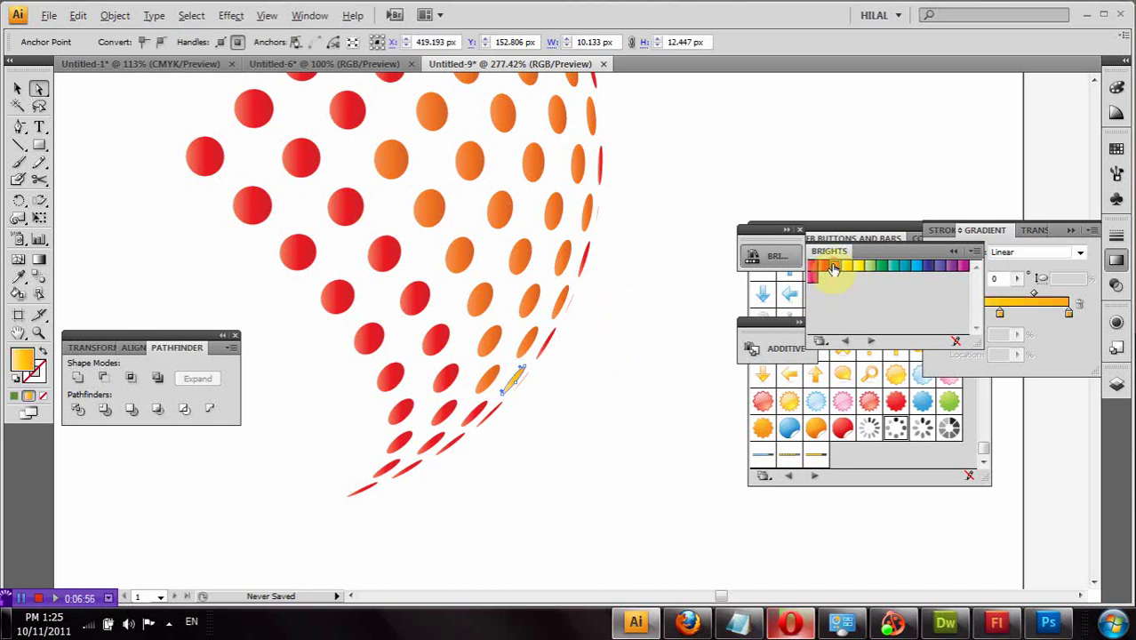
left_click(833, 269)
double_click(18, 334)
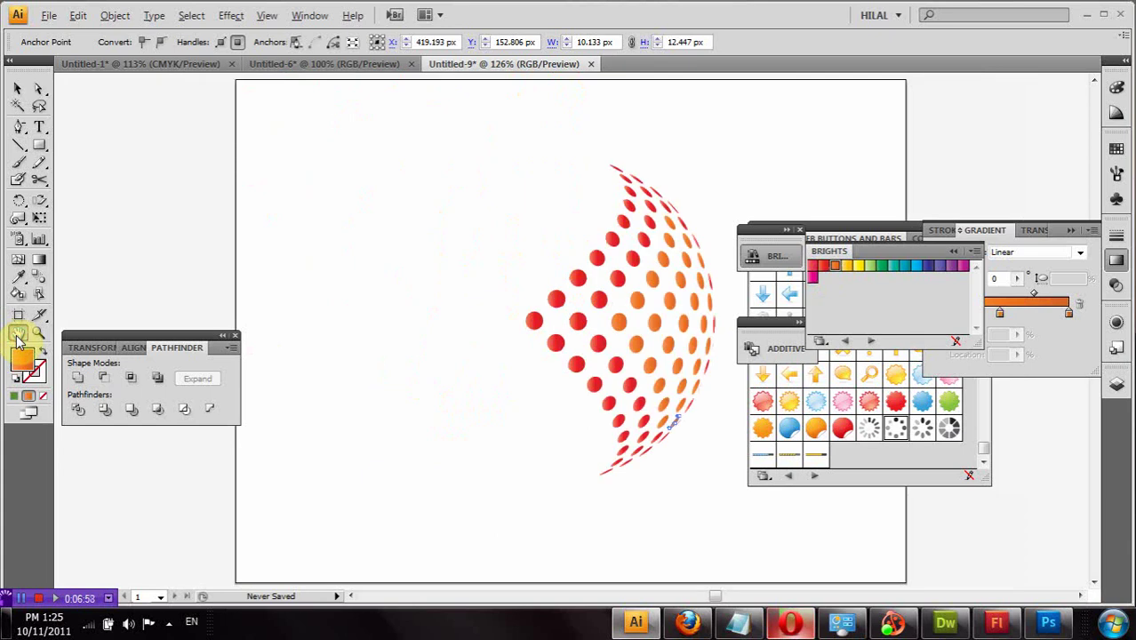
Make a reflected copy of the whole dot hemisphere with Reflect with Copy and drag it downward
left_click(16, 89)
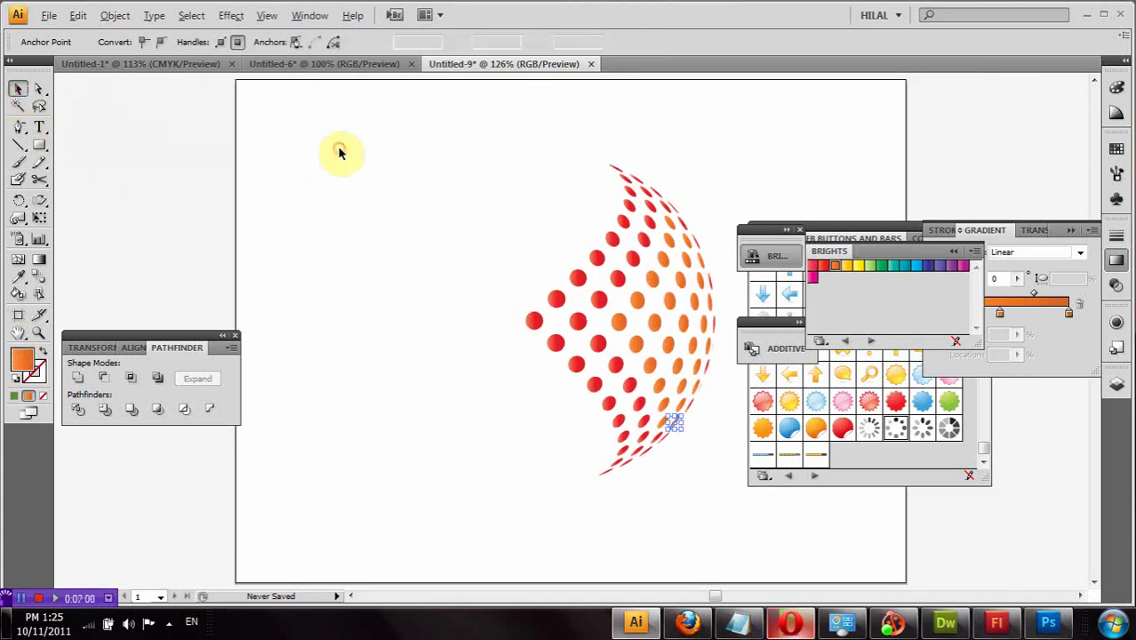
left_click_drag(427, 111, 729, 480)
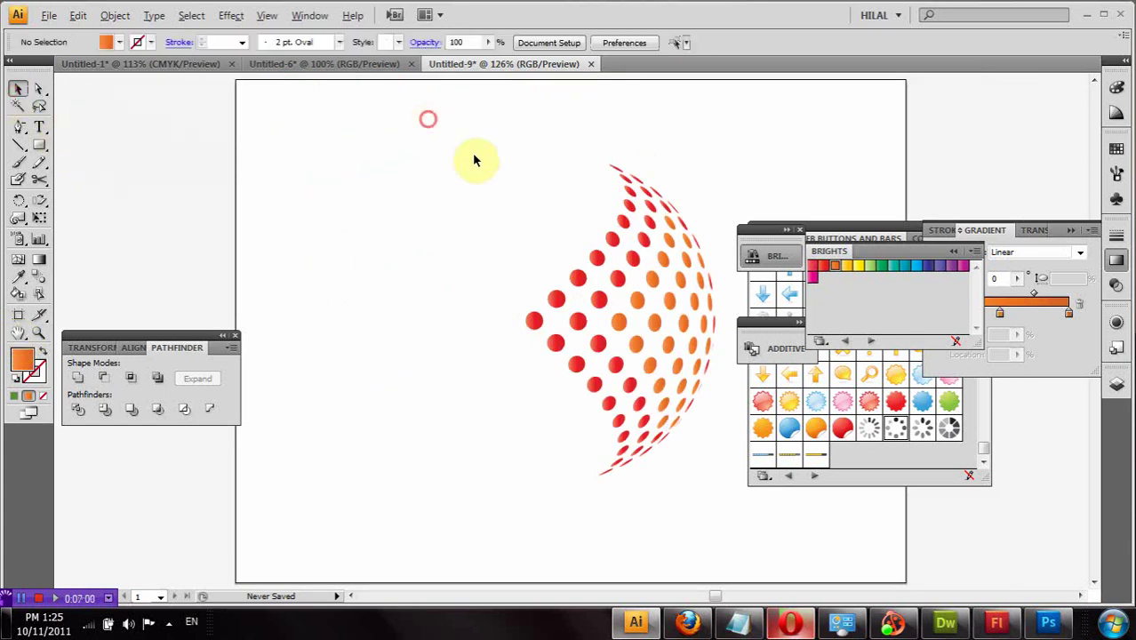
right_click(651, 324)
left_click(110, 16)
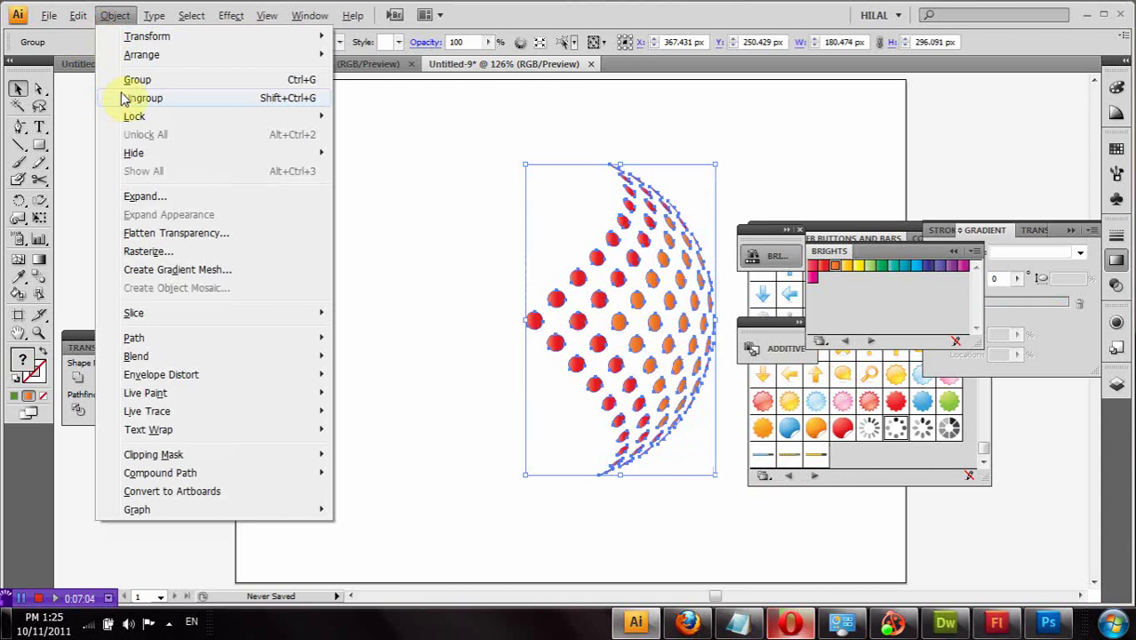
left_click(142, 98)
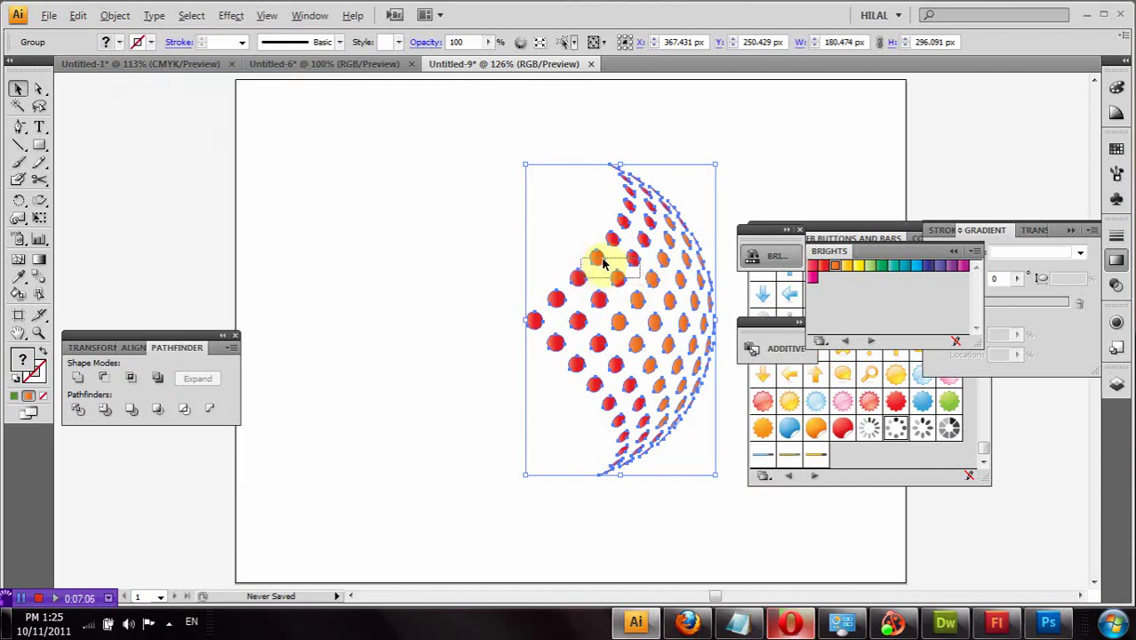
mouse_move(615, 279)
left_mouse_down()
mouse_move(546, 254)
mouse_move(503, 455)
left_mouse_up()
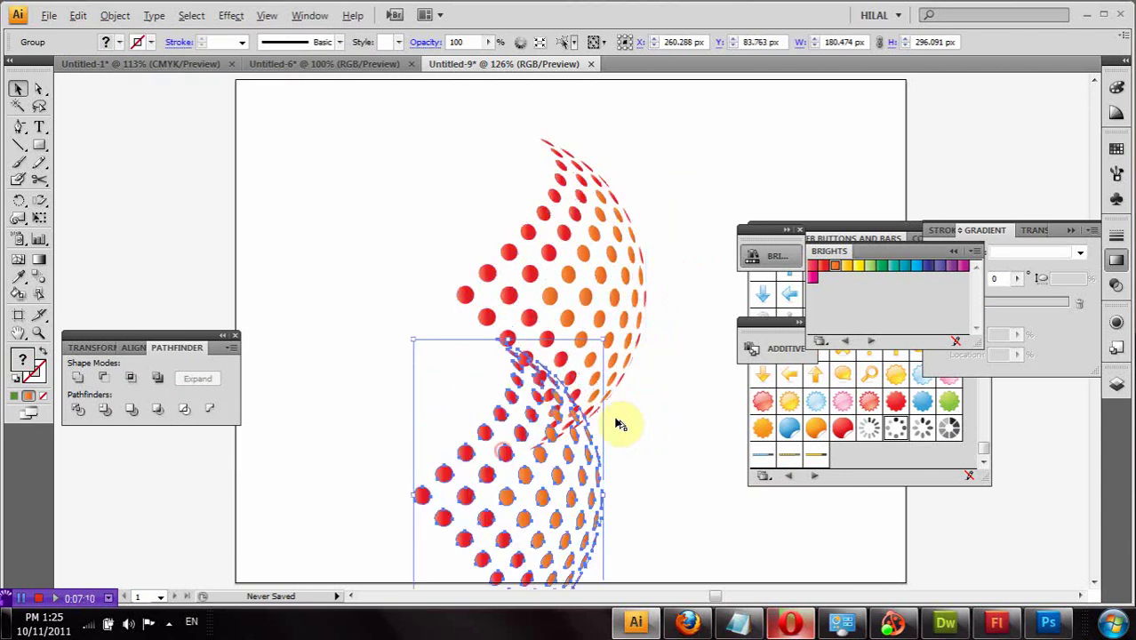
Place the reflected copy directly beneath the original at Y -24.174 px, tips touching
left_click(643, 420)
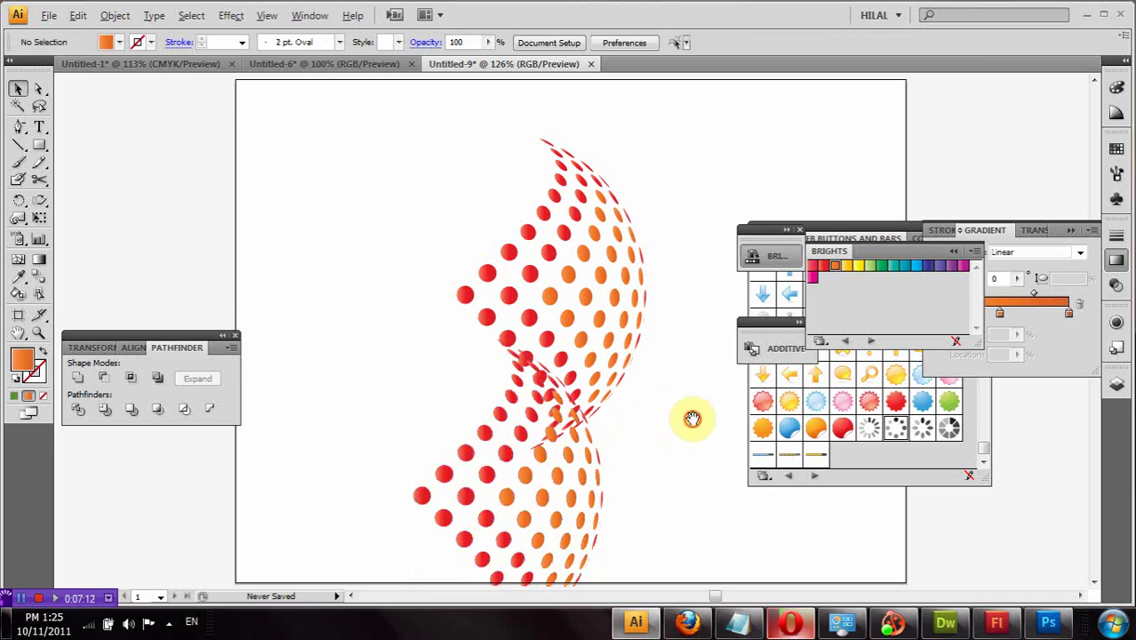
left_click_drag(692, 414, 652, 287)
left_click_drag(526, 325, 563, 436)
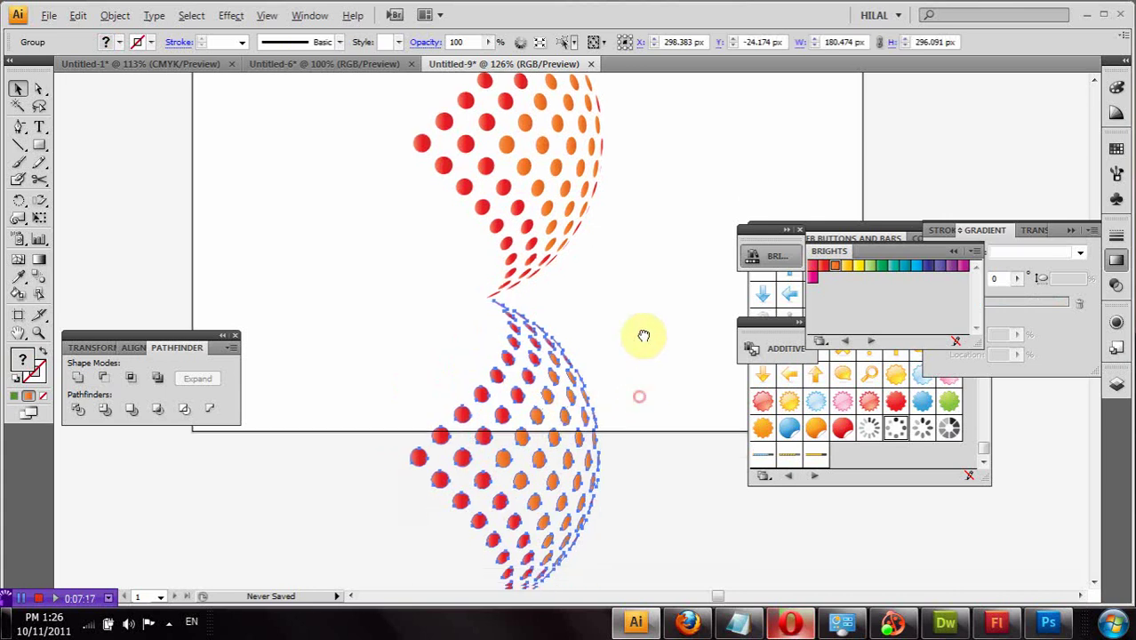
left_click_drag(608, 401, 604, 269)
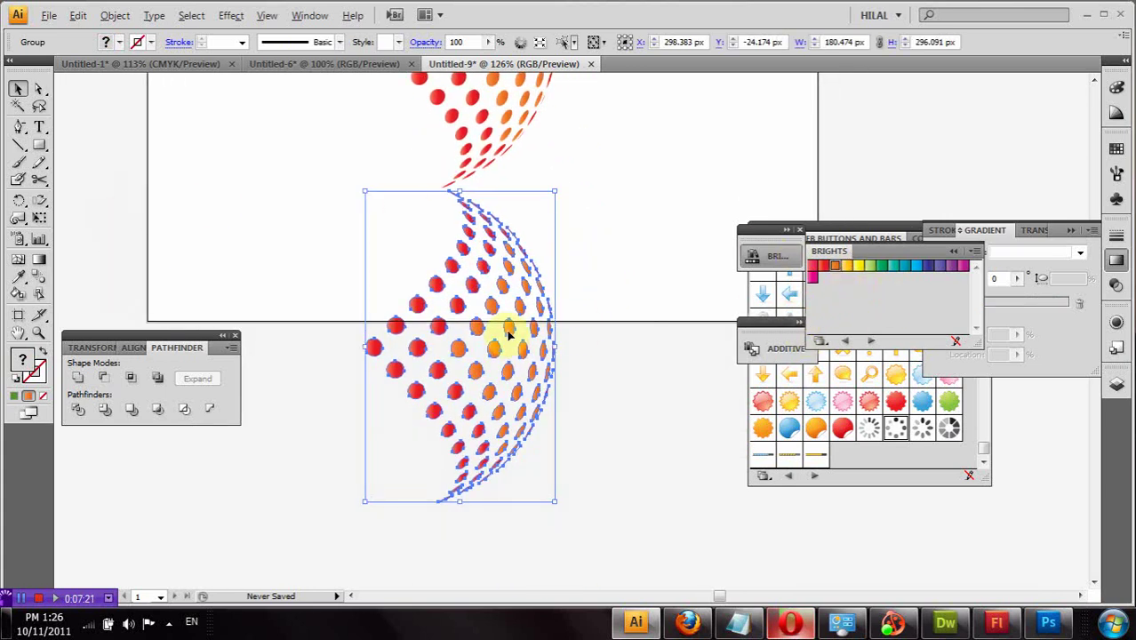
Fill the reflected dots with a Fade to White gradient whose end stop is red
left_click(1018, 313)
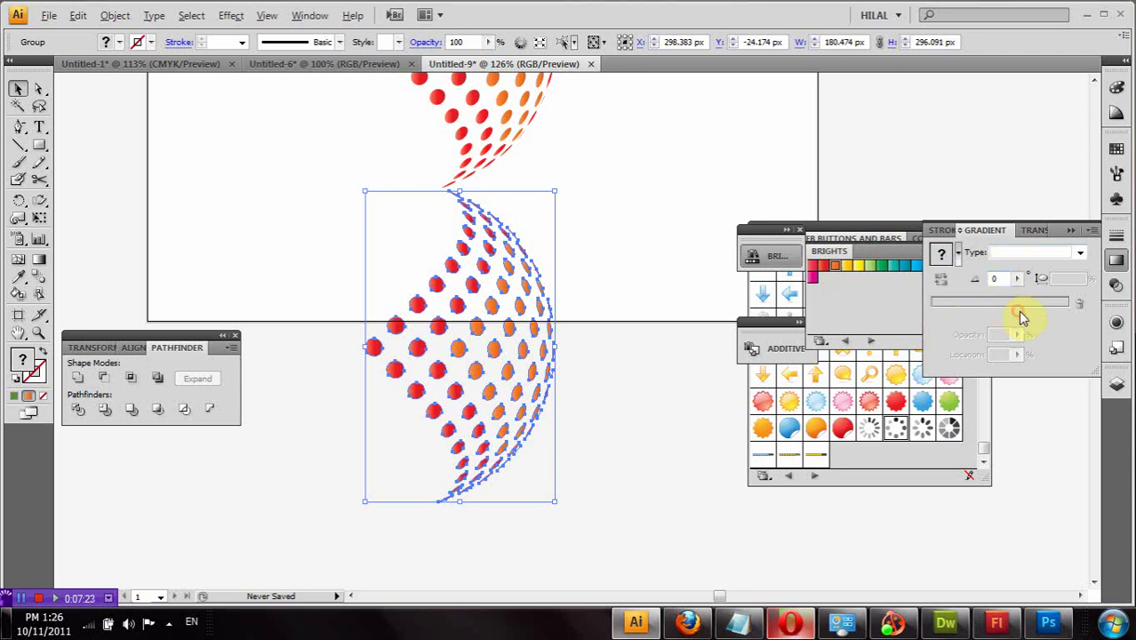
left_click(959, 255)
left_click(961, 293)
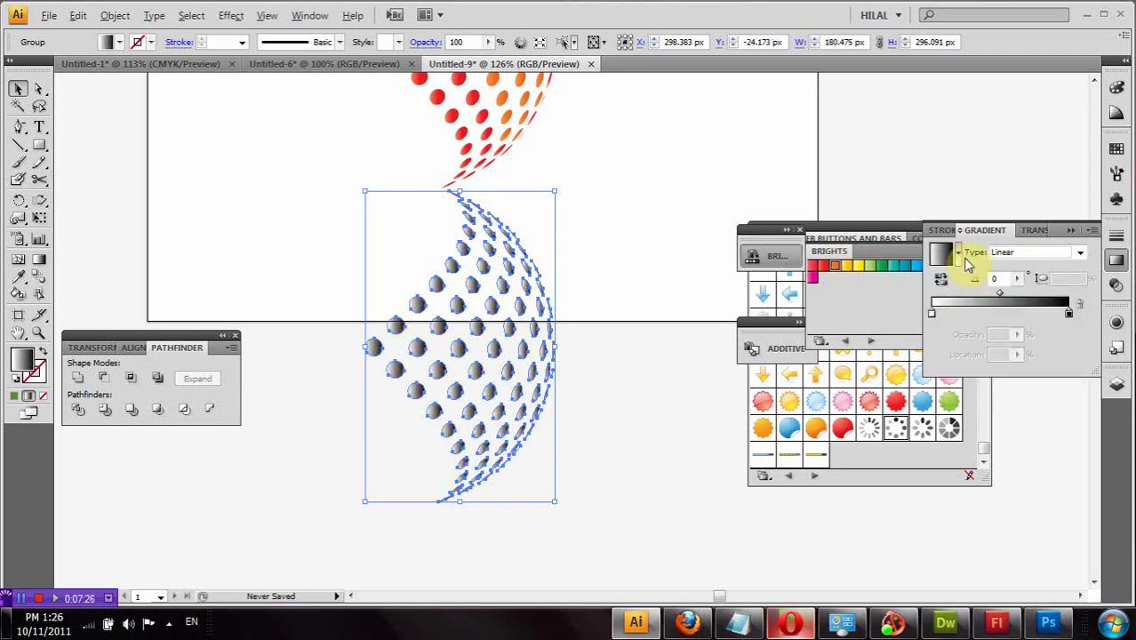
left_click(959, 254)
left_click(959, 293)
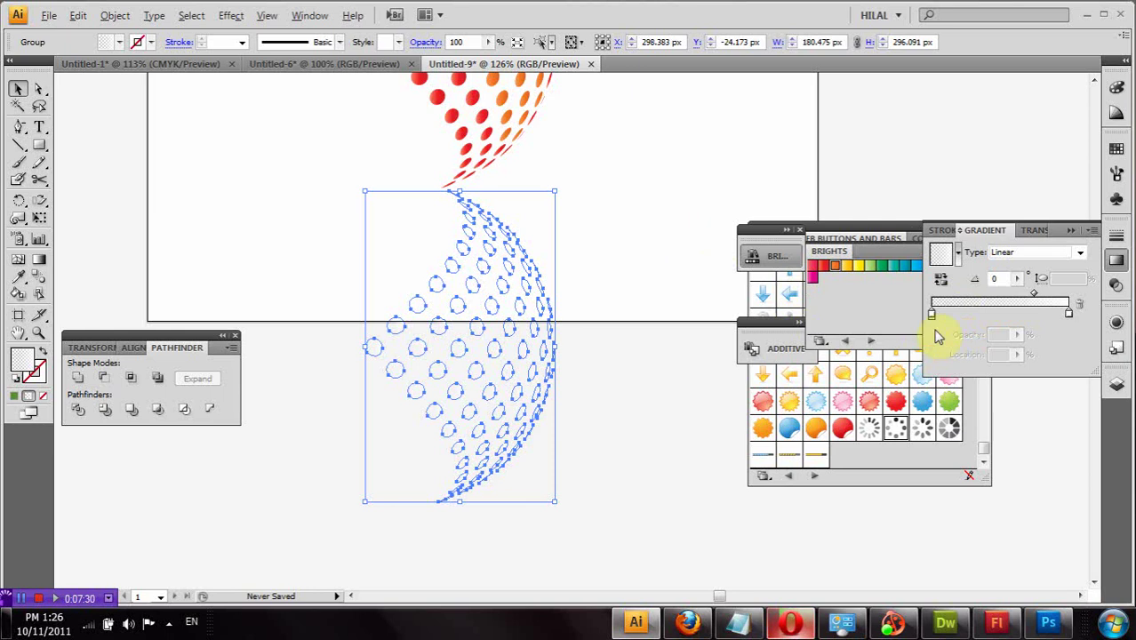
double_click(1069, 315)
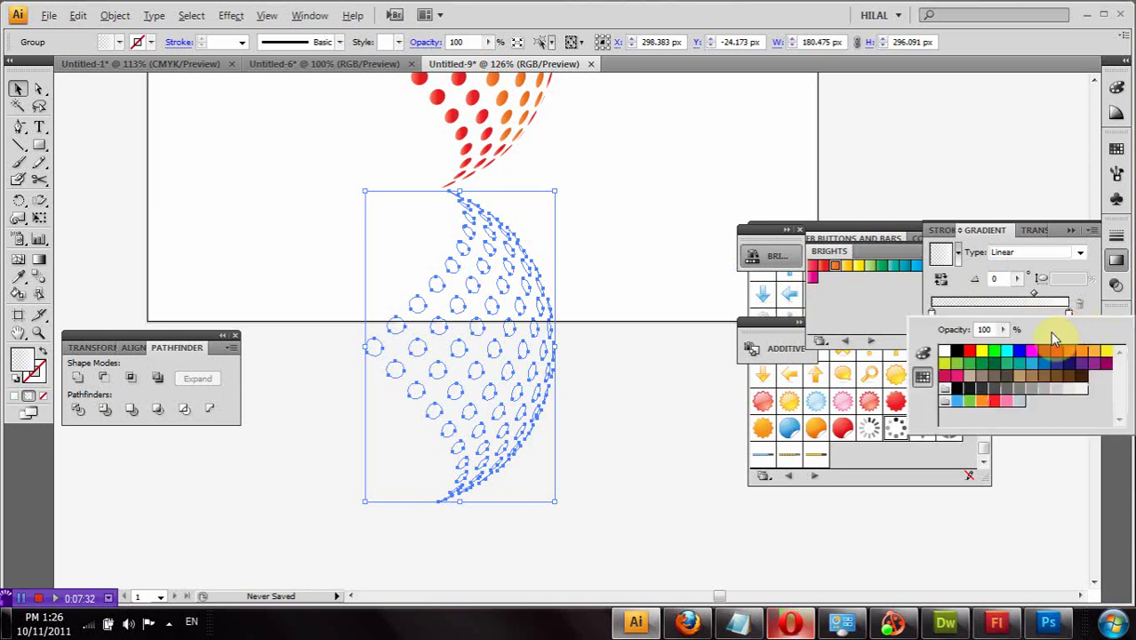
left_click(1044, 355)
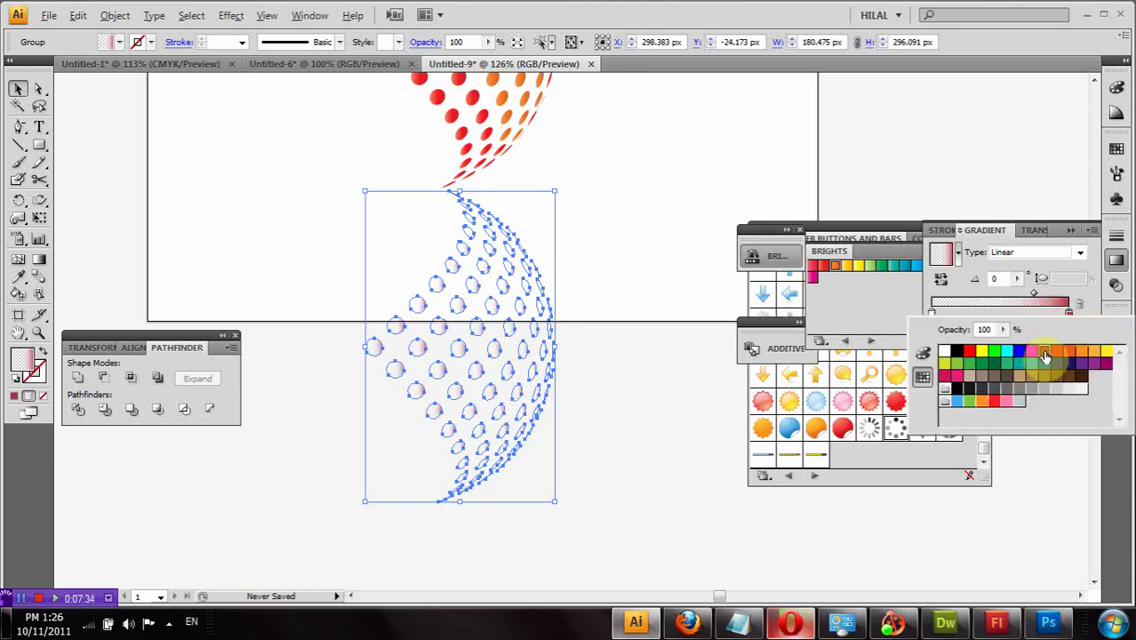
left_click_drag(1033, 295, 1036, 299)
left_click(1035, 299)
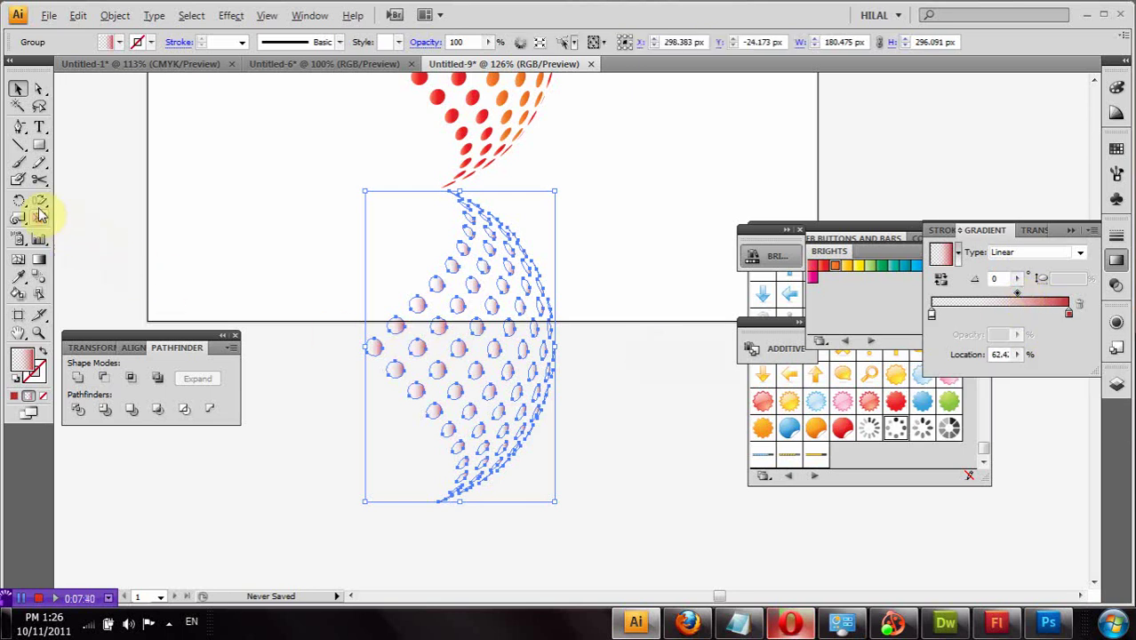
Run the reflection's gradient upward so the dots fade out toward the bottom
left_click(39, 259)
left_click_drag(476, 365, 499, 208)
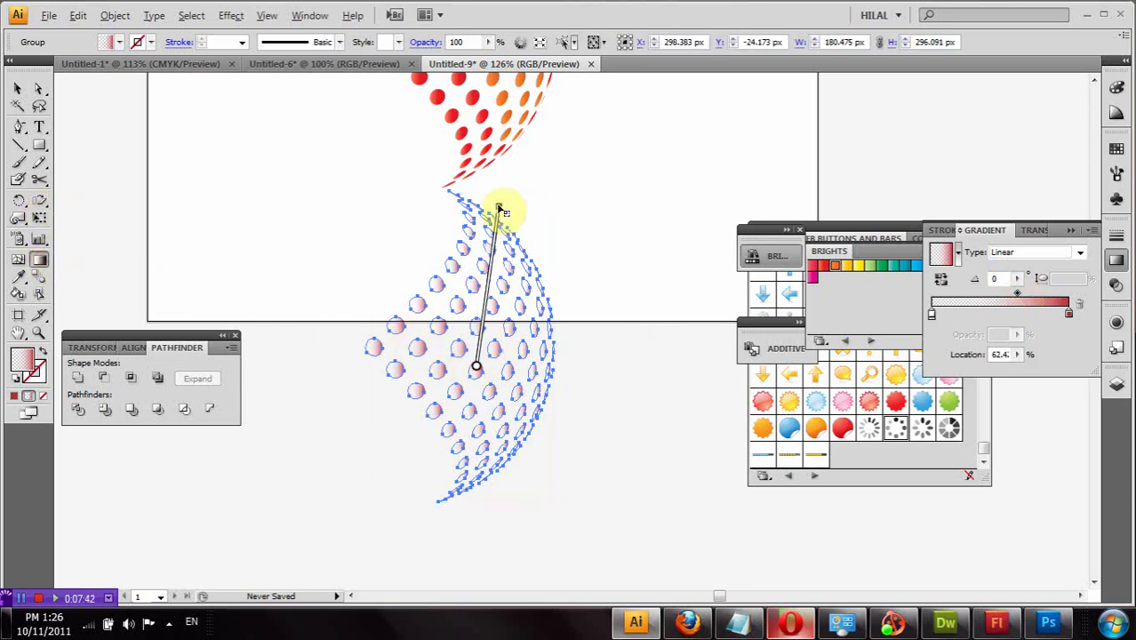
left_click(26, 89)
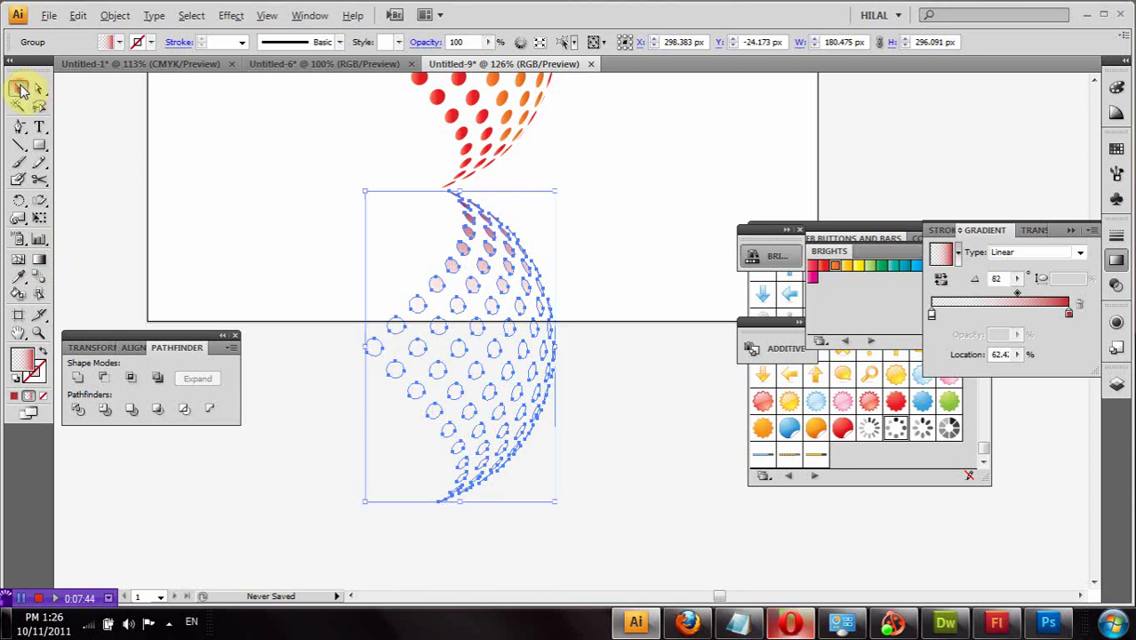
left_click(323, 233)
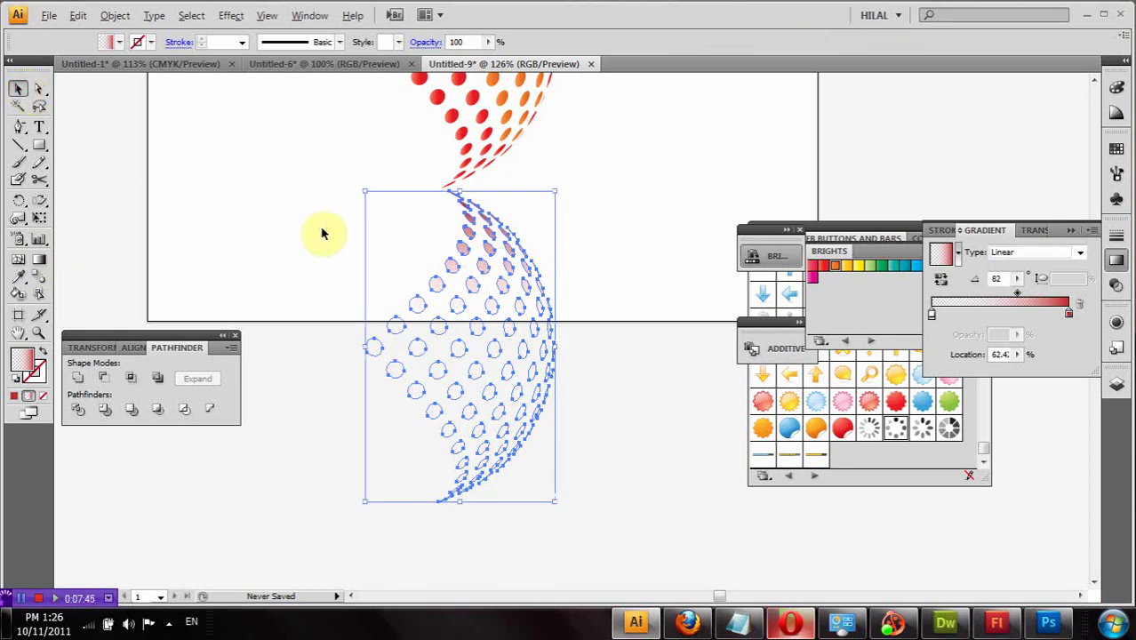
Nudge the reflected dots two steps left and set the gradient midpoint to about 73%
left_click(513, 268)
key("Left")
key("Left")
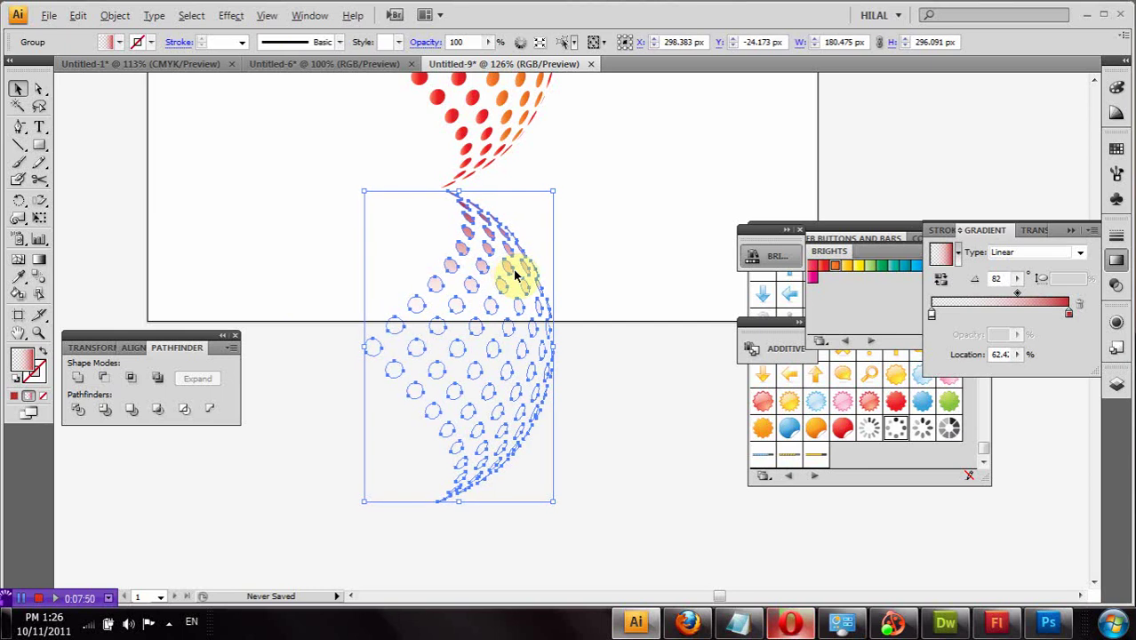
key("Left")
key("Left")
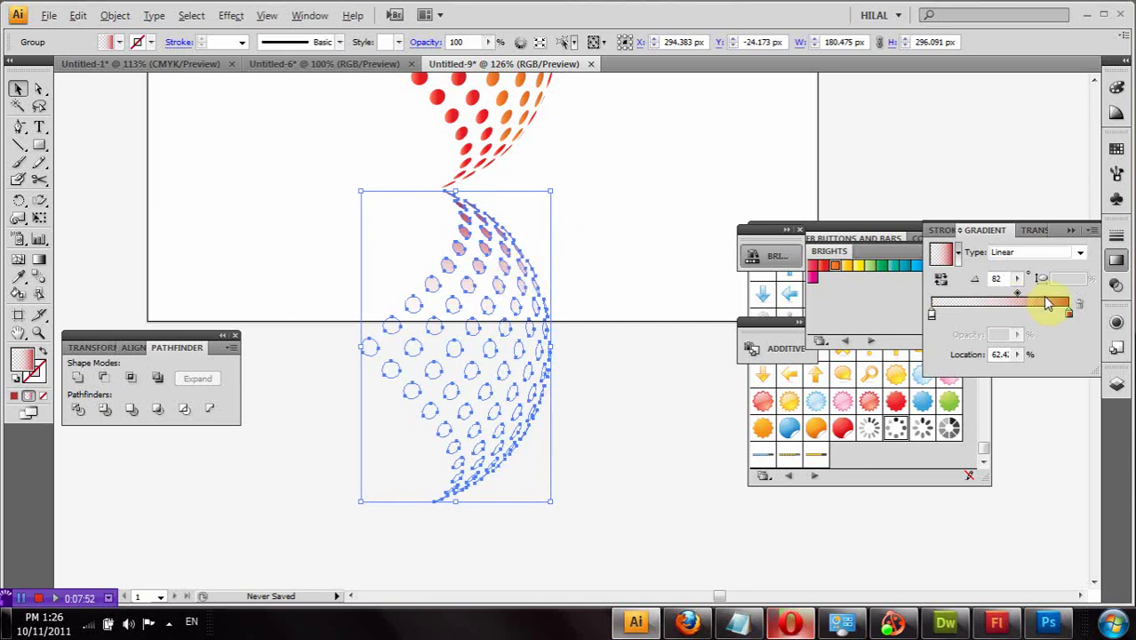
left_click(1038, 299)
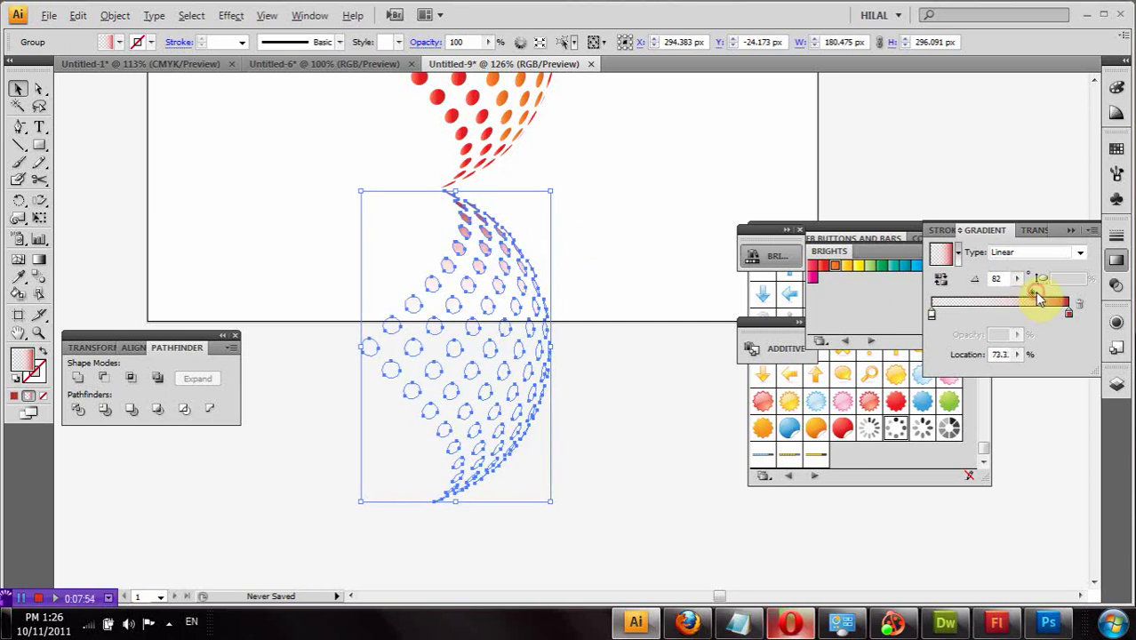
left_click(618, 336)
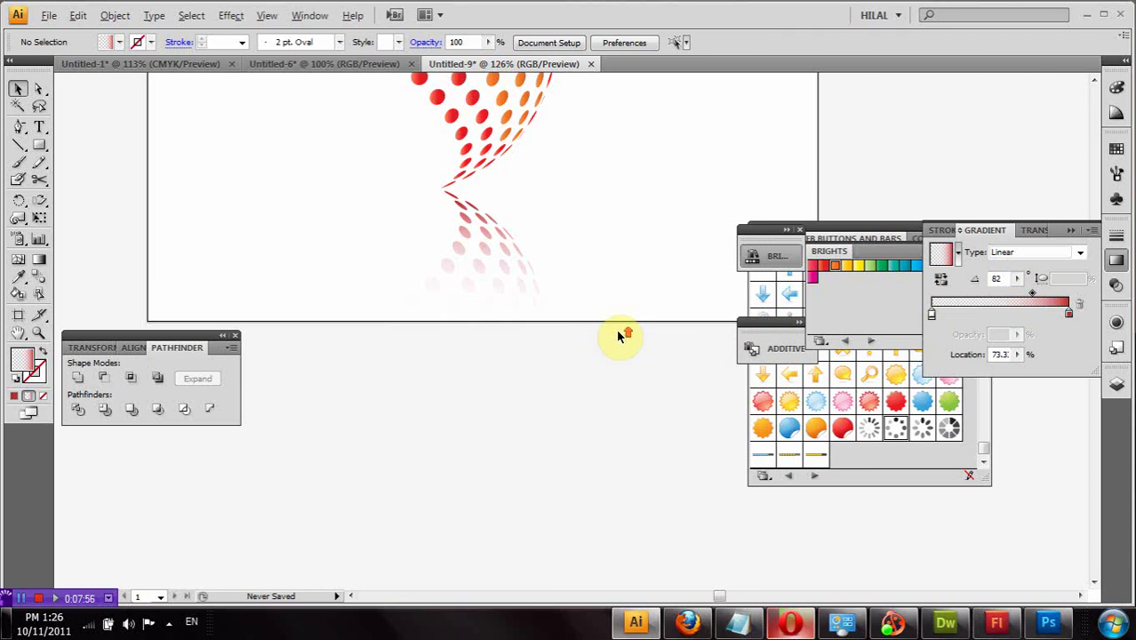
Lower the reflection's opacity in the Control bar and recentre the view on the hemisphere
scroll(616, 328, "up", 4)
left_click(478, 405)
left_click(487, 42)
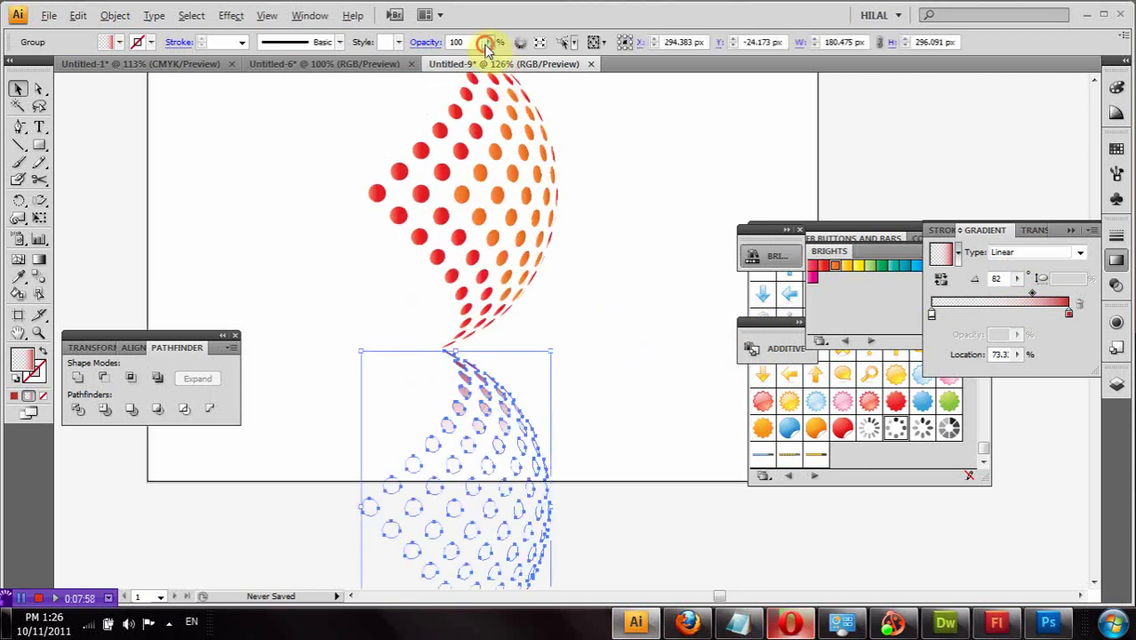
type("40")
left_click(628, 215)
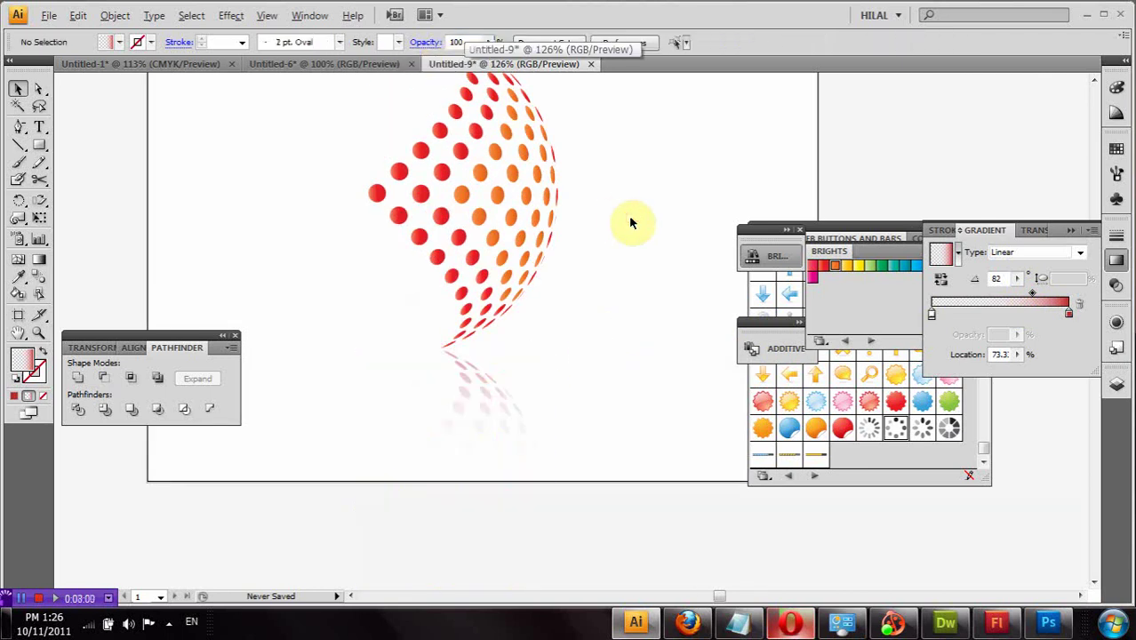
mouse_move(646, 230)
left_mouse_down()
mouse_move(585, 249)
mouse_move(572, 301)
left_mouse_up()
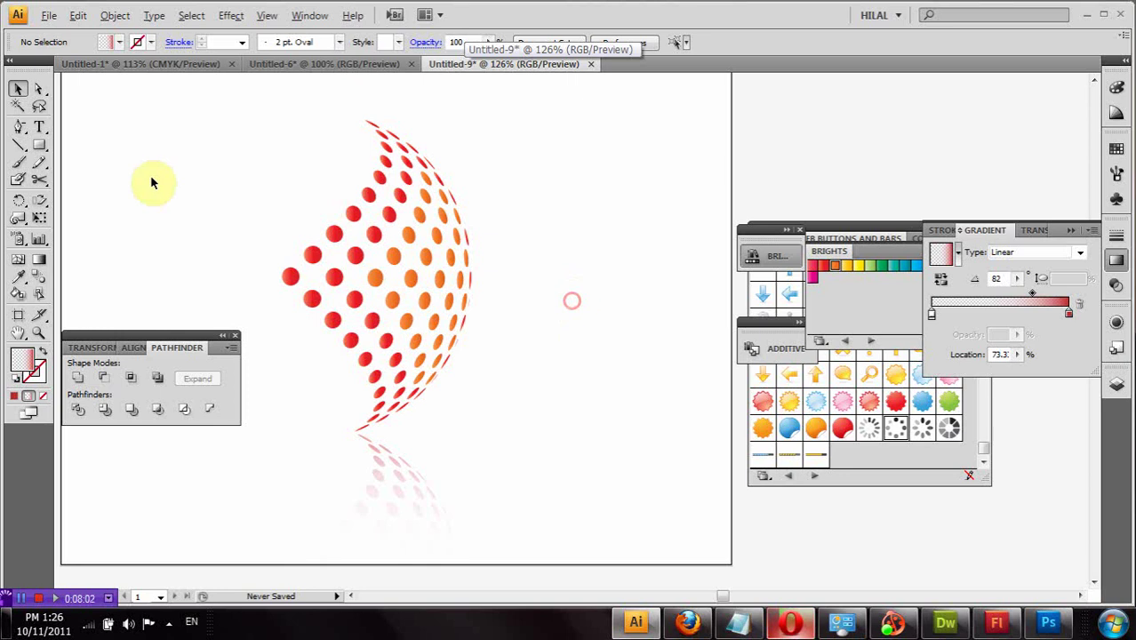
Add 'LOGO 3D' text right of the hemisphere, enlarge it and move it up beside it
left_click(39, 127)
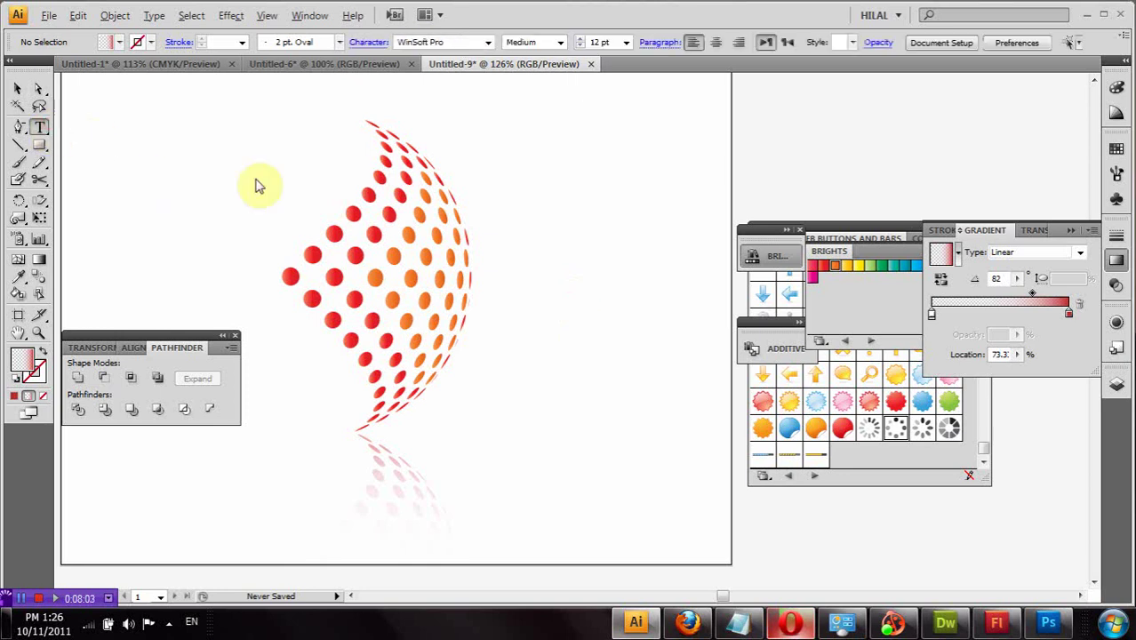
left_click(584, 311)
type("LOGO 3D")
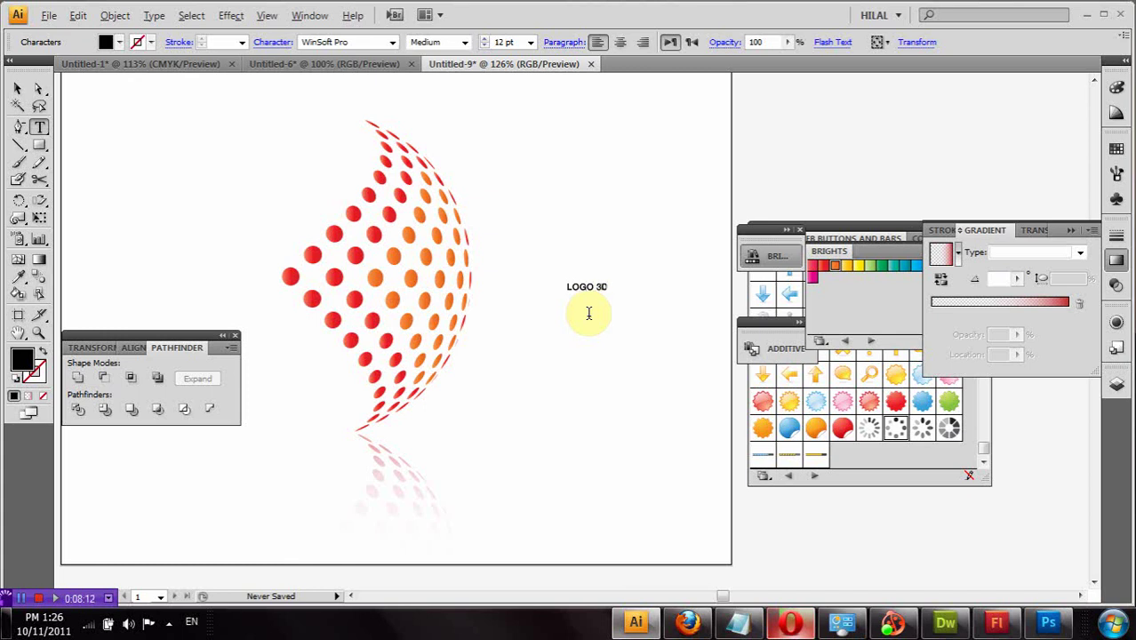
left_click(16, 92)
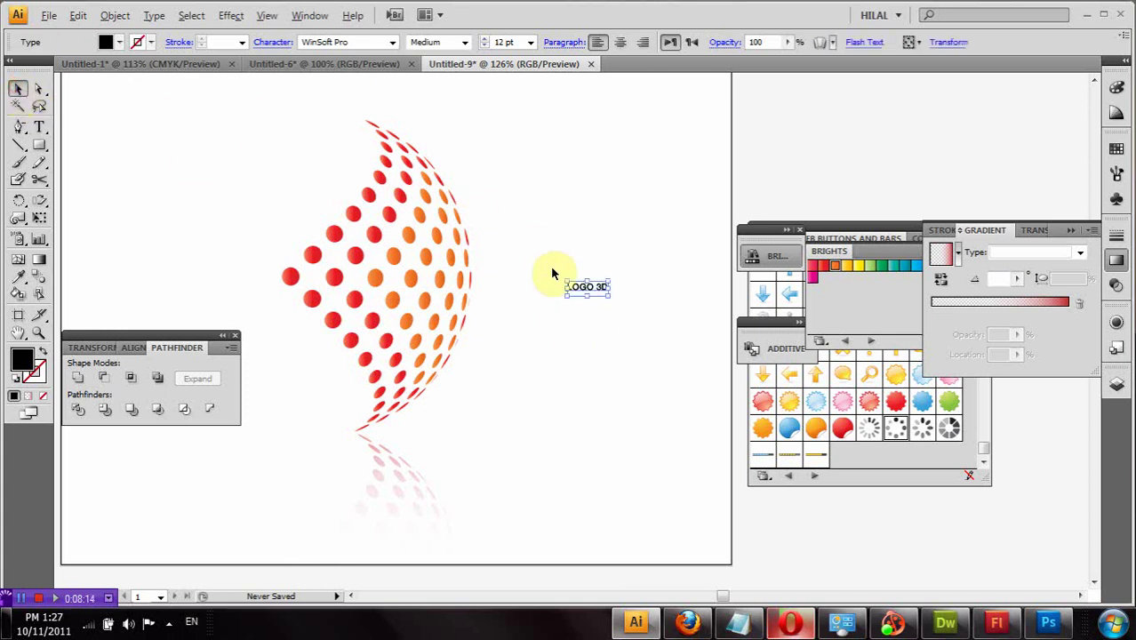
left_click_drag(608, 292, 751, 376)
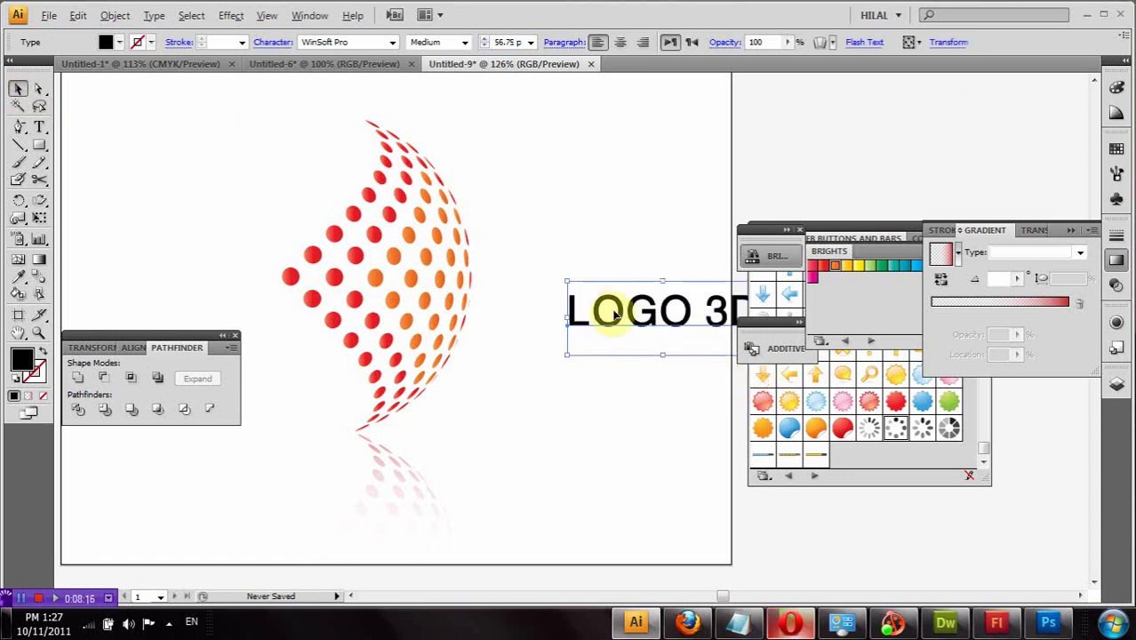
left_click_drag(612, 314, 536, 276)
Colour the characters '3D' orange
key("t")
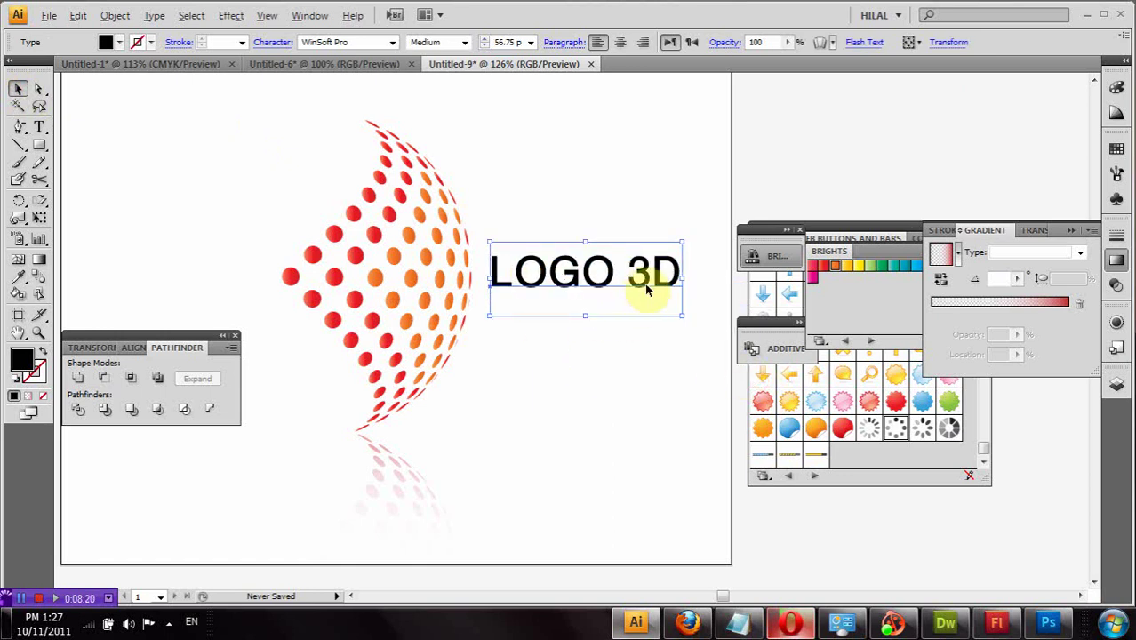
left_click(648, 277)
left_click_drag(683, 271, 625, 277)
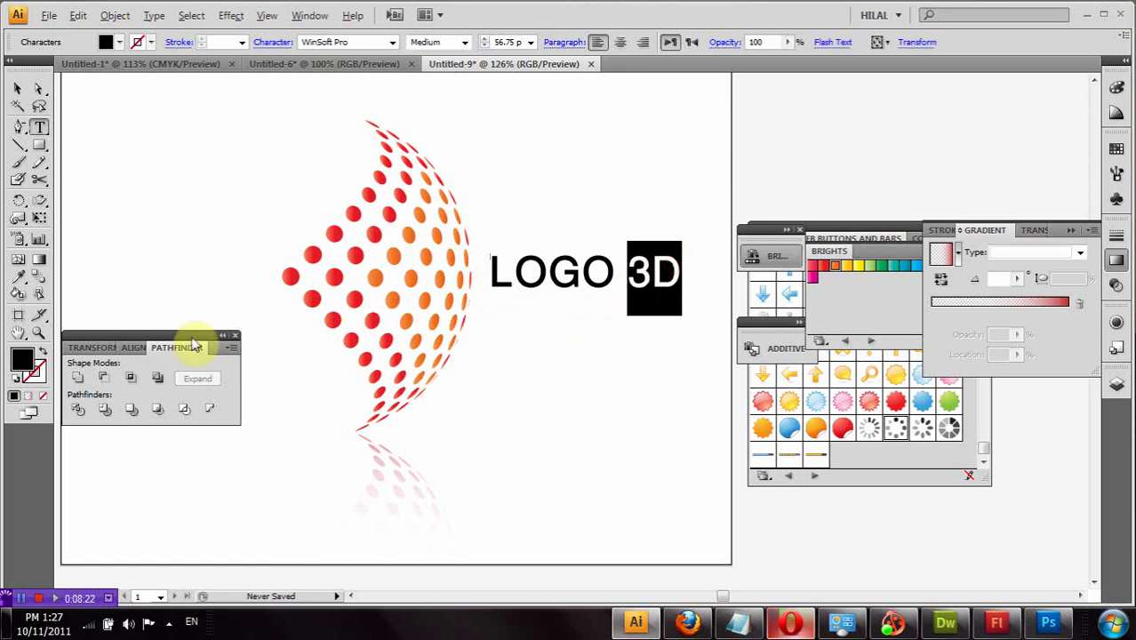
left_click(17, 94)
key("t")
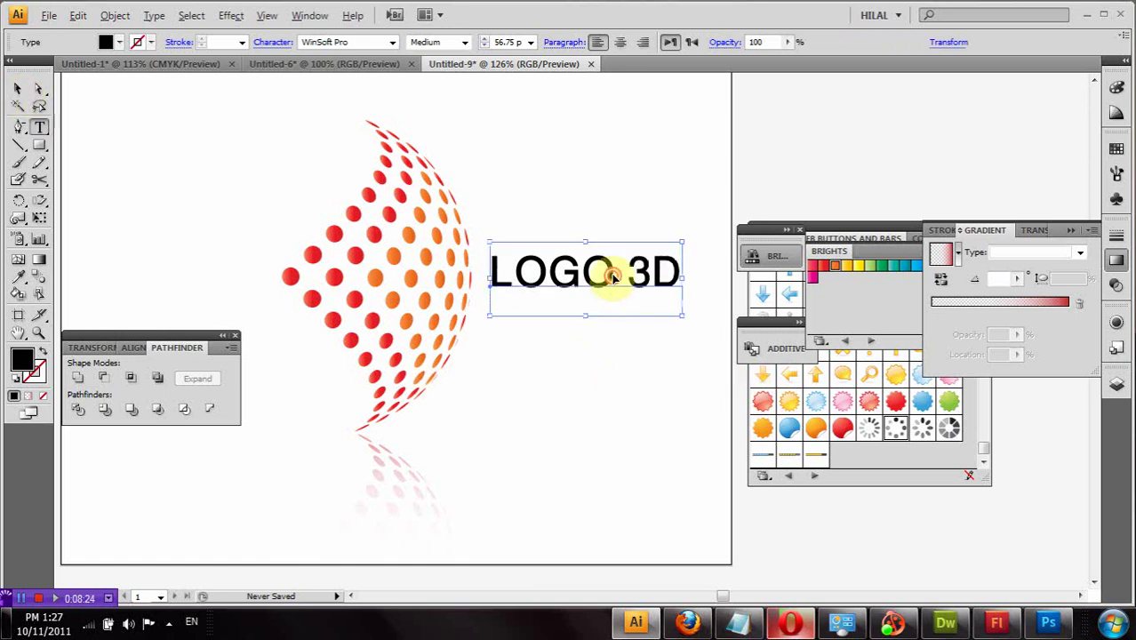
double_click(661, 271)
left_click(662, 267)
double_click(666, 267)
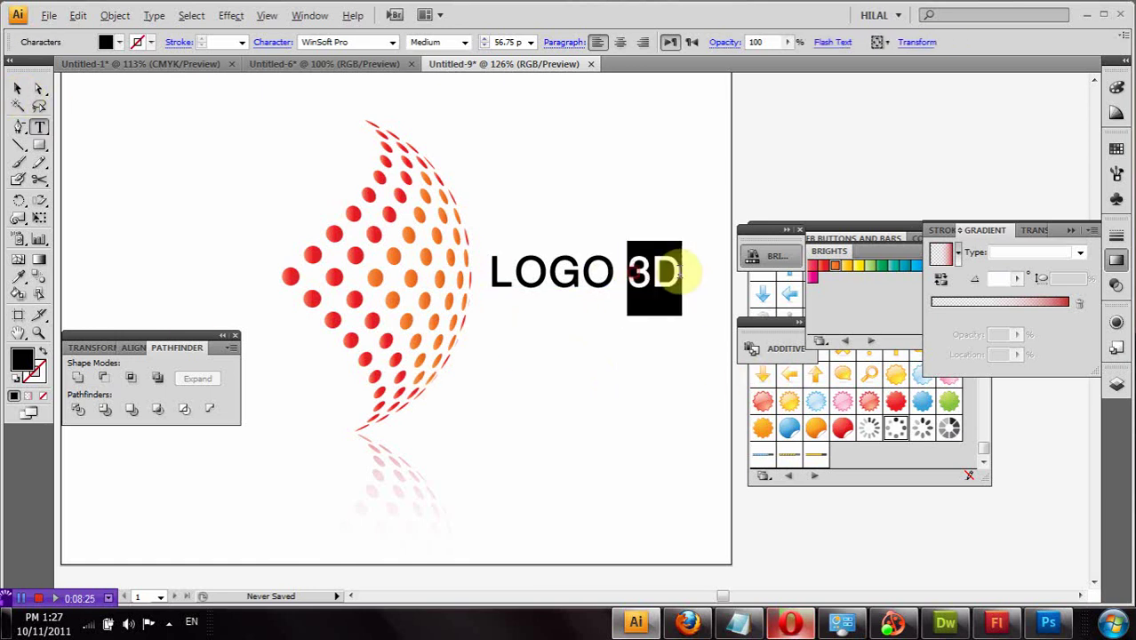
left_click(119, 42)
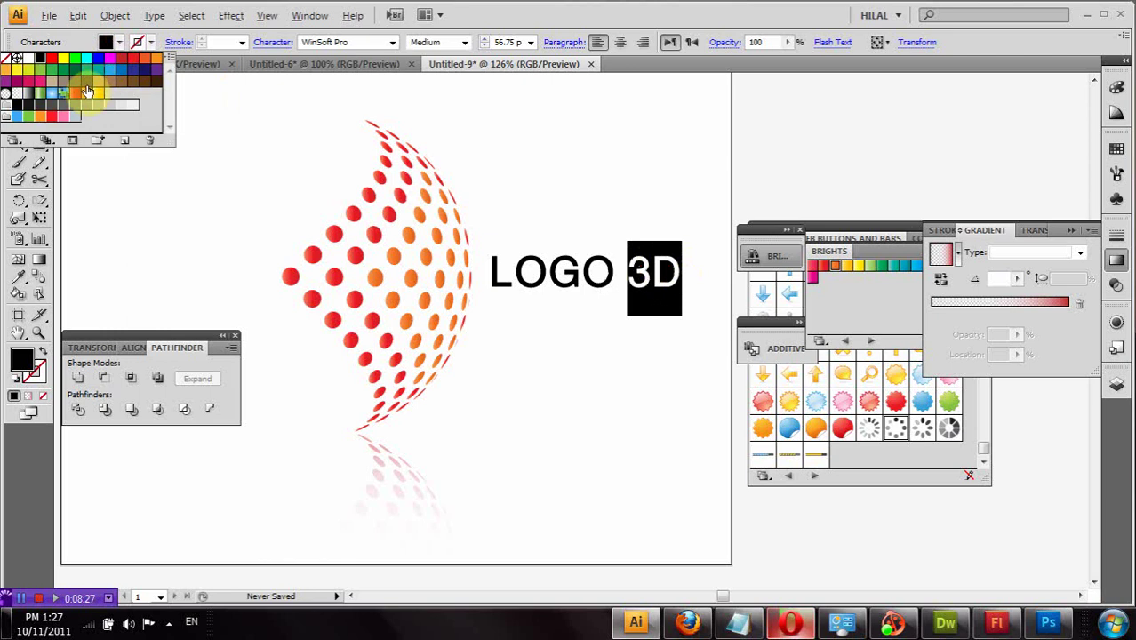
left_click(145, 58)
Colour the word 'LOGO' red
left_click(578, 268)
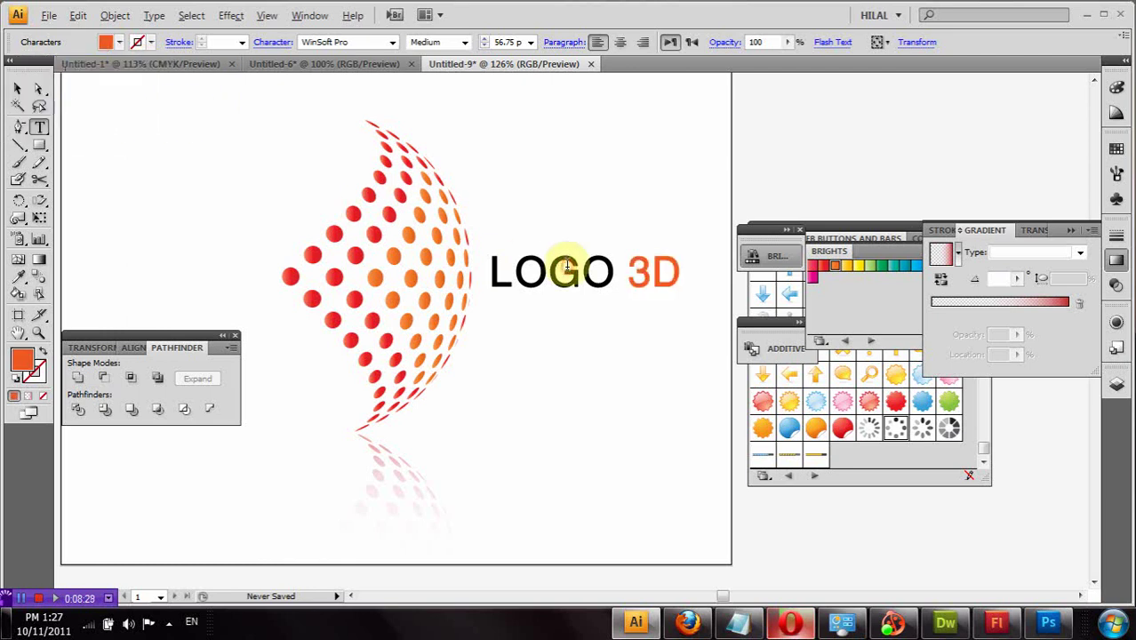
left_click_drag(622, 269, 495, 270)
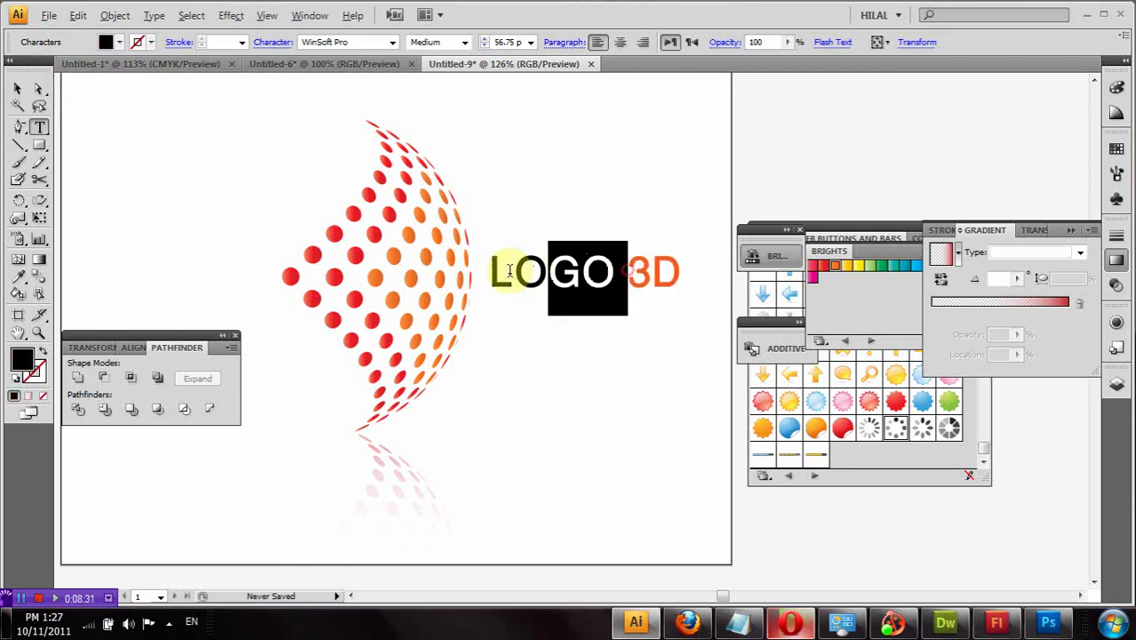
left_click(119, 43)
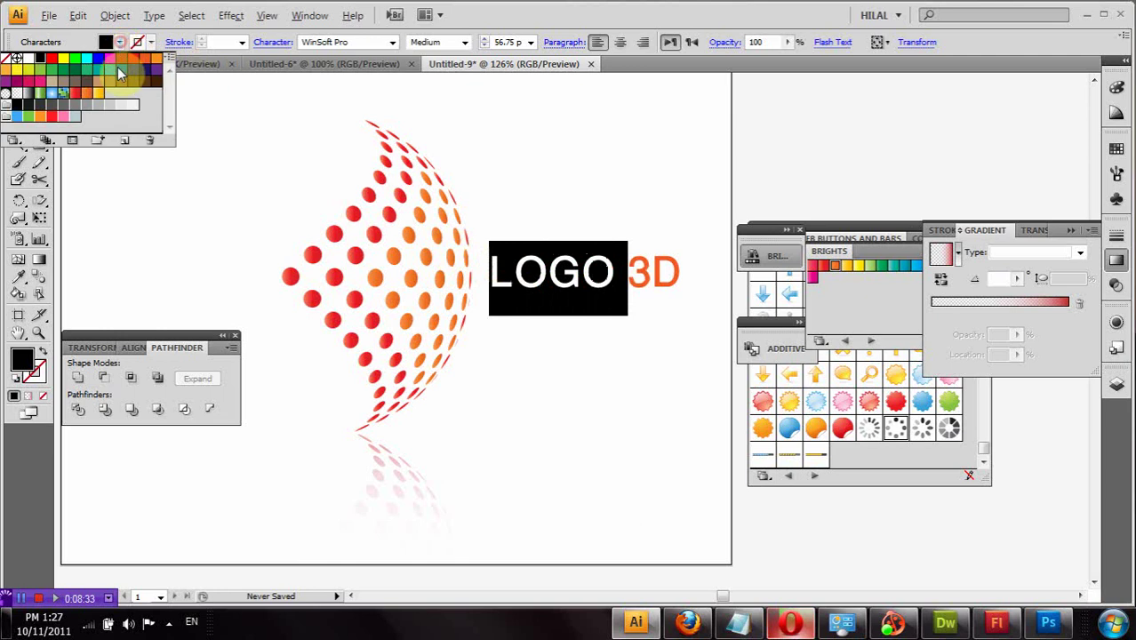
left_click(133, 68)
left_click(534, 266)
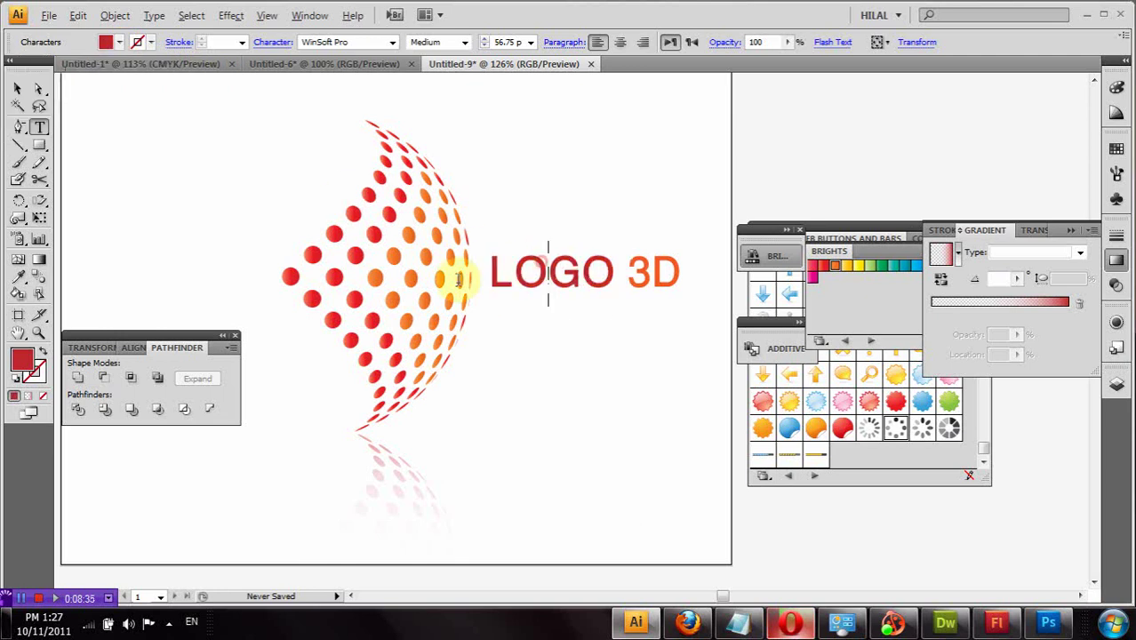
double_click(19, 92)
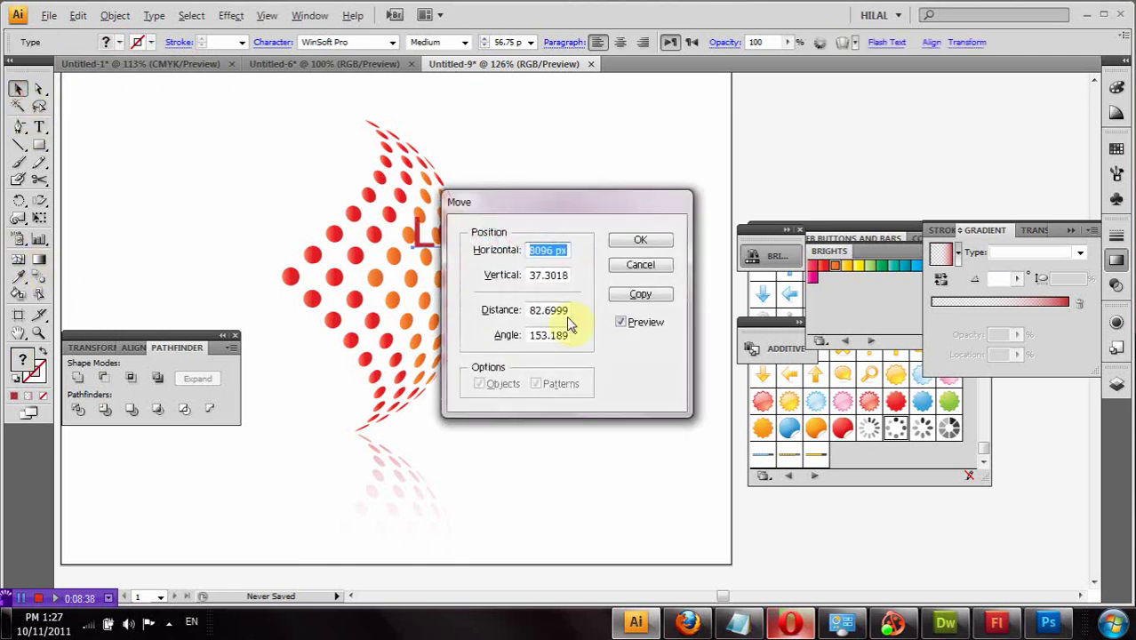
Cancel the Move dialog, pan the canvas, and nudge LOGO 3D closer to the hemisphere
left_click(637, 275)
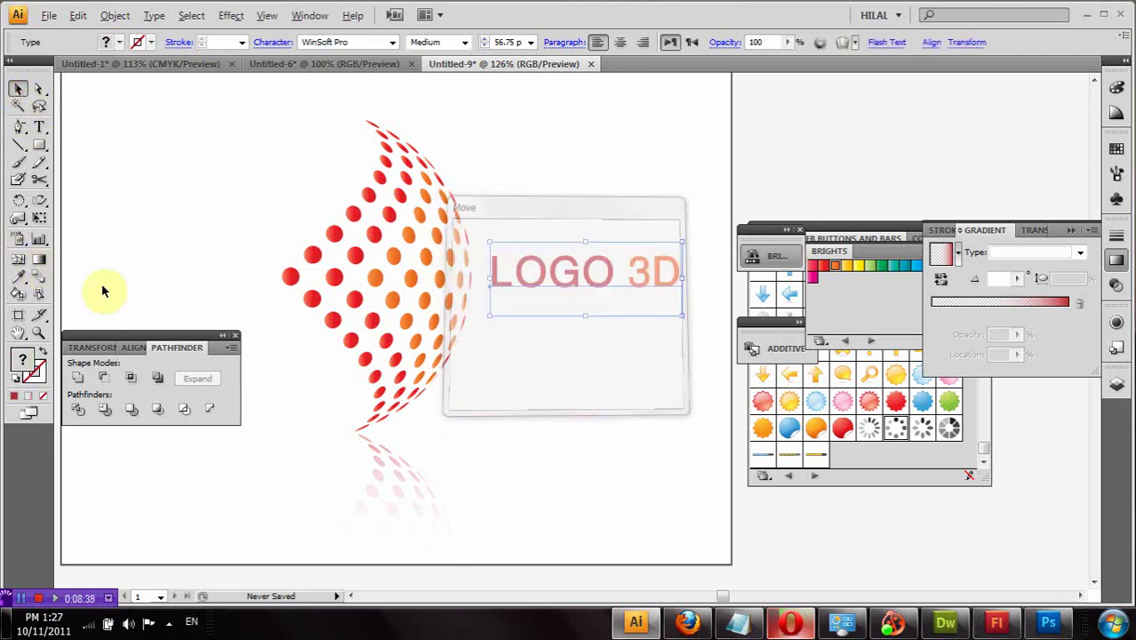
left_click(24, 336)
mouse_move(482, 445)
left_mouse_down()
mouse_move(380, 385)
mouse_move(297, 417)
left_mouse_up()
left_click(19, 92)
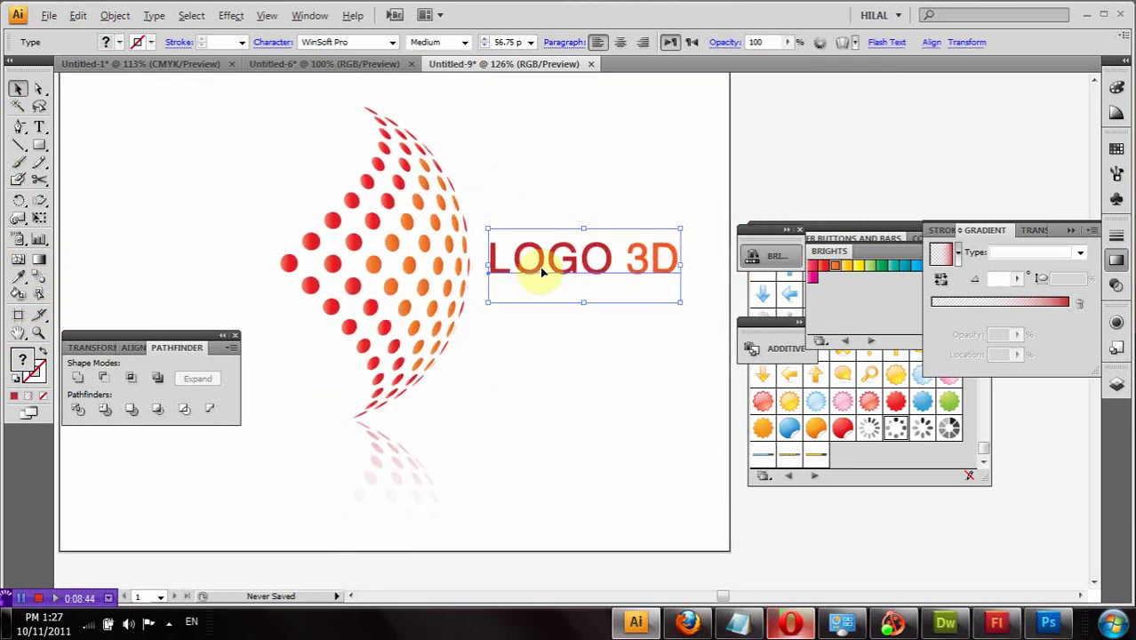
left_click_drag(541, 273, 529, 280)
left_click(555, 393)
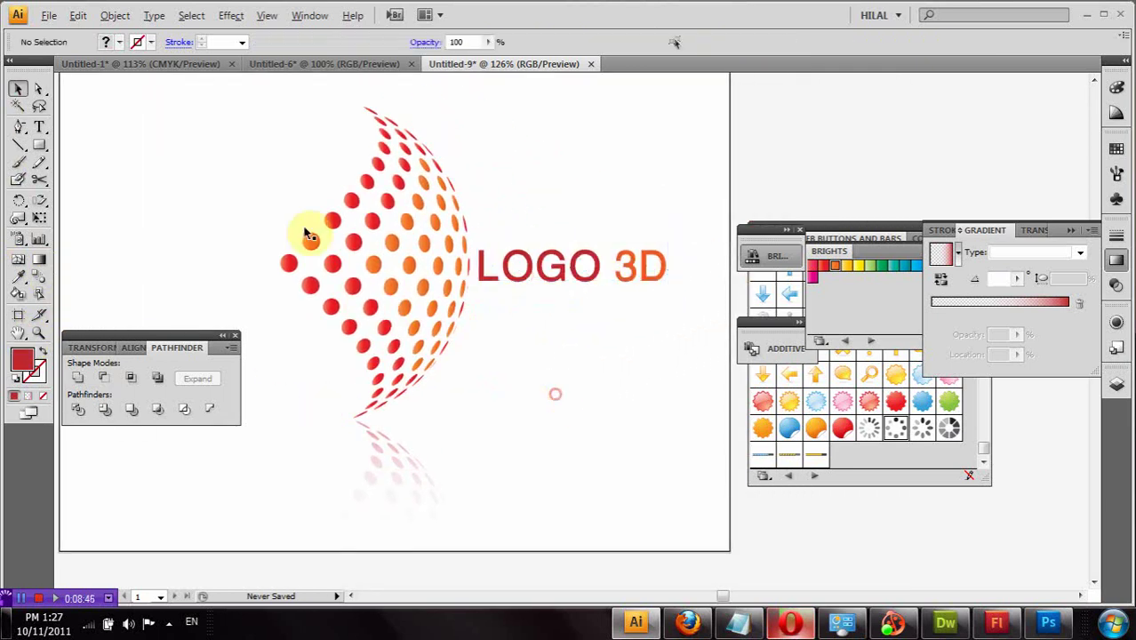
Group the hemisphere, reflection and LOGO 3D text, then drag the group up and left
left_click_drag(267, 117, 687, 509)
right_click(460, 281)
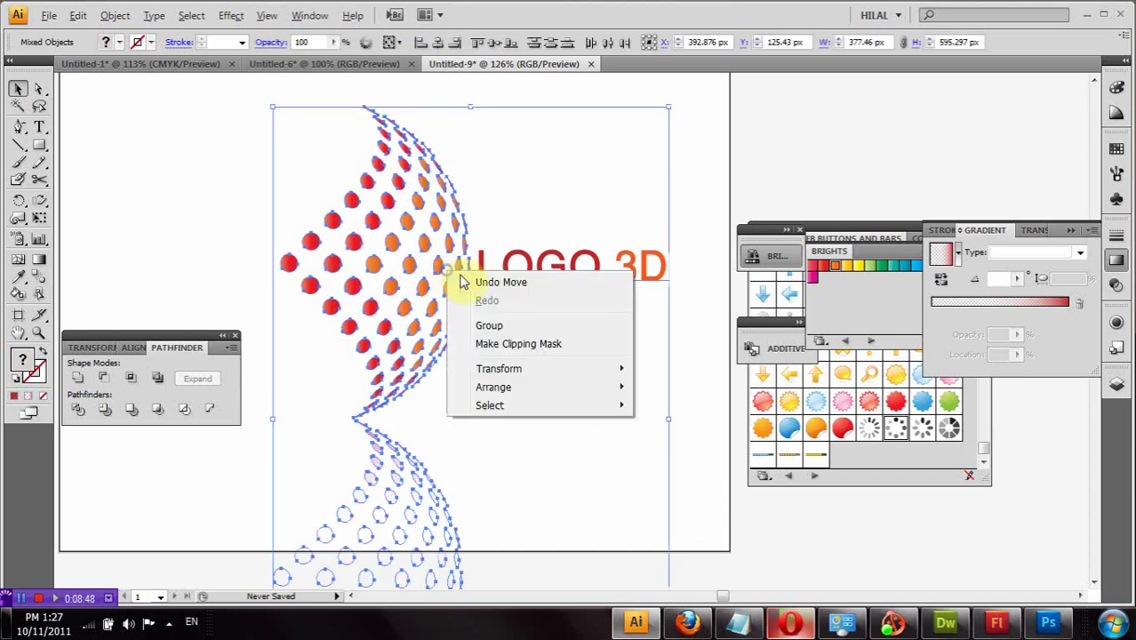
left_click(115, 15)
left_click(142, 80)
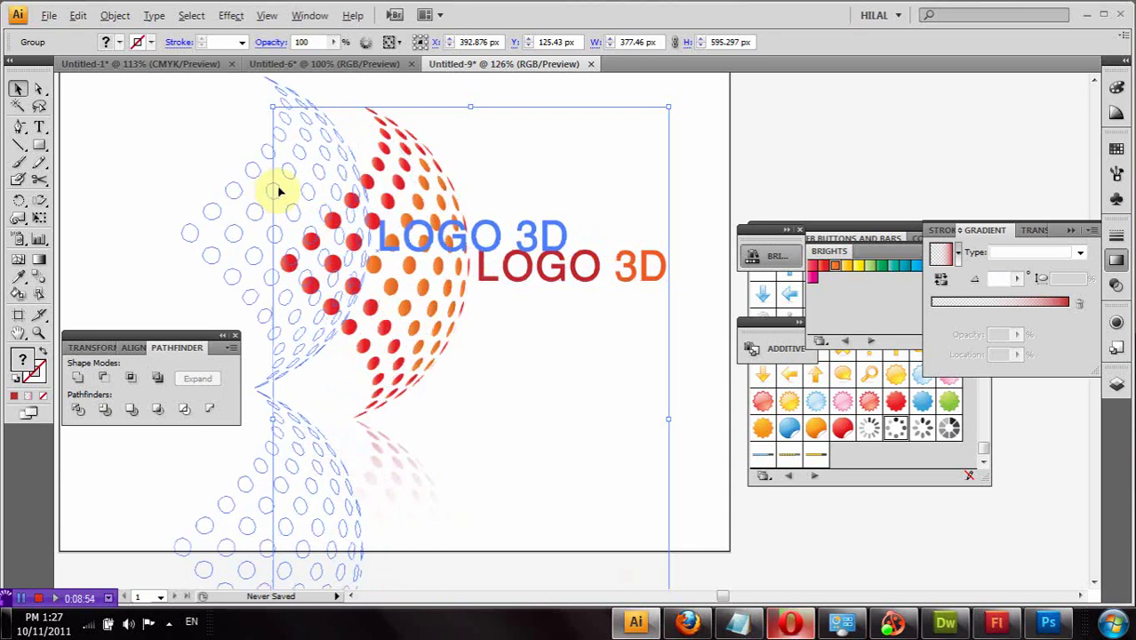
left_click_drag(378, 222, 277, 189)
Zoom out and shift the logo group slightly down toward the artboard centre, leaving it deselected
left_click(677, 362)
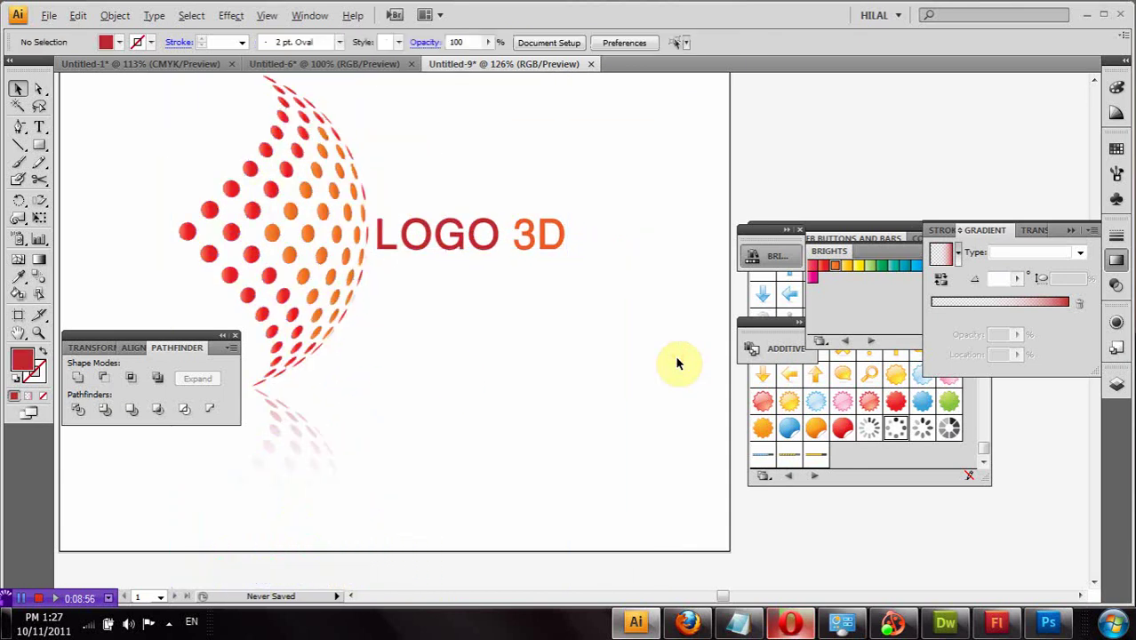
key("ctrl+minus")
key("ctrl+minus")
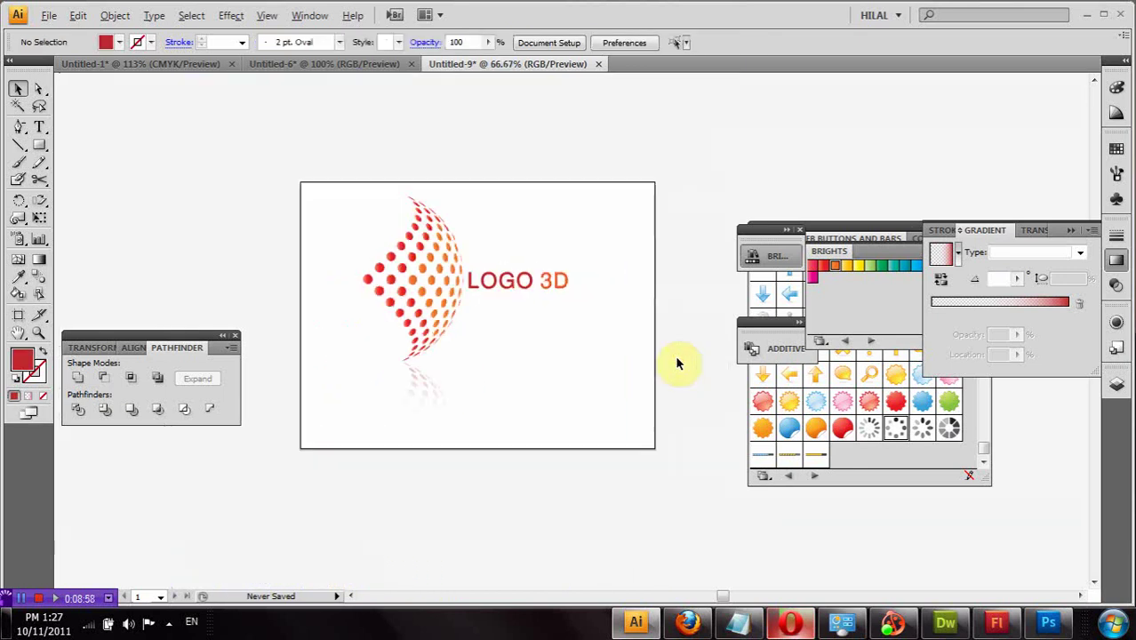
left_click_drag(451, 270, 458, 298)
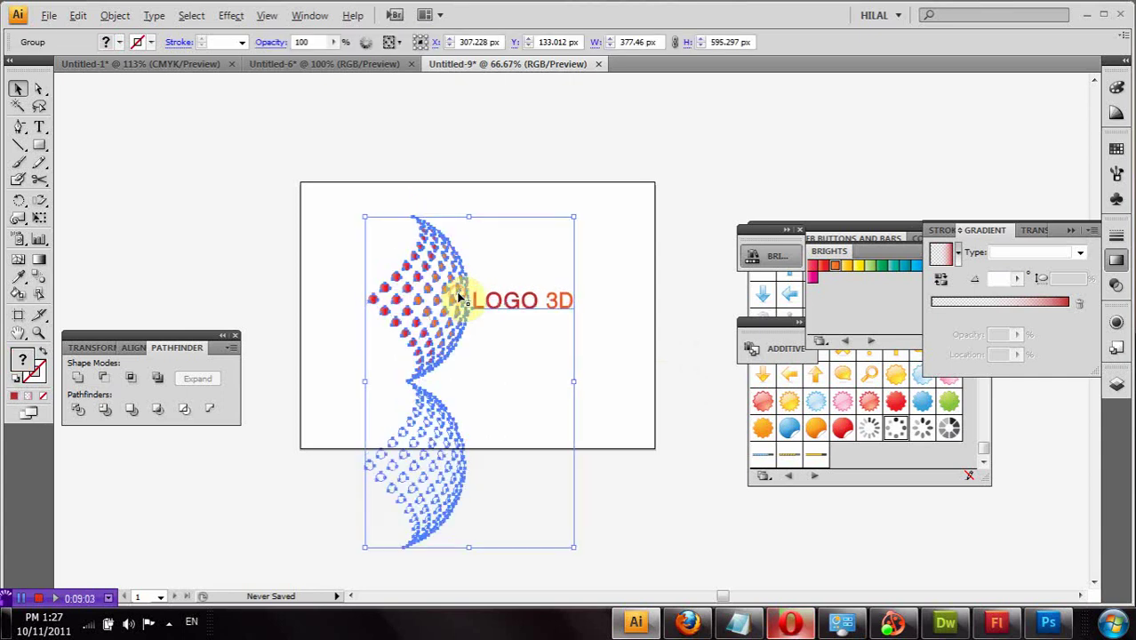
left_click(259, 197)
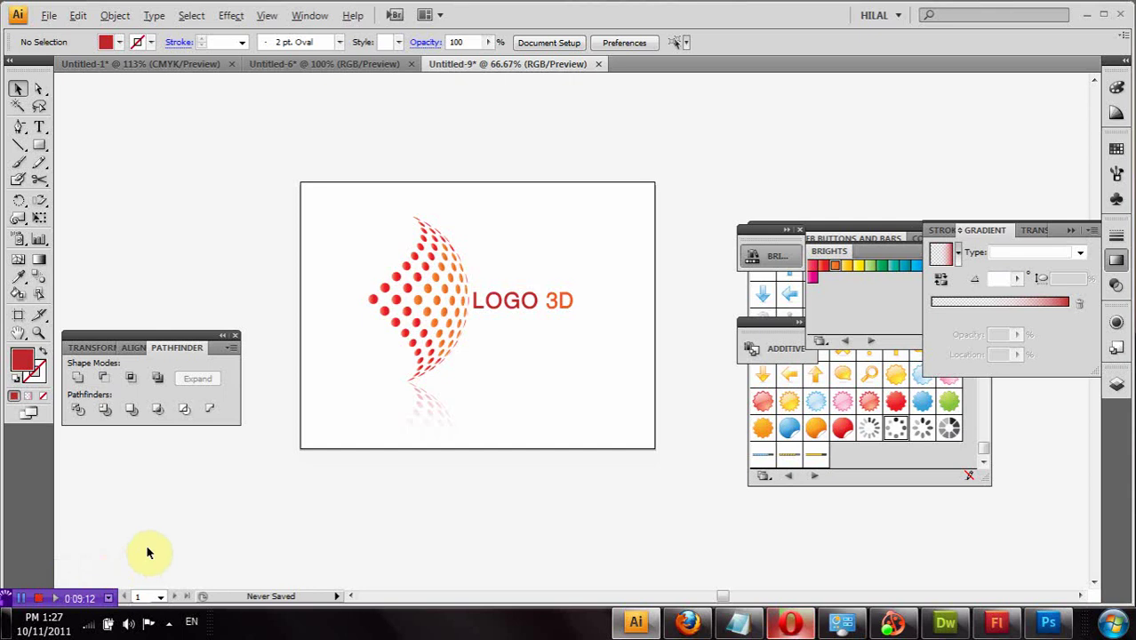
left_click(541, 301)
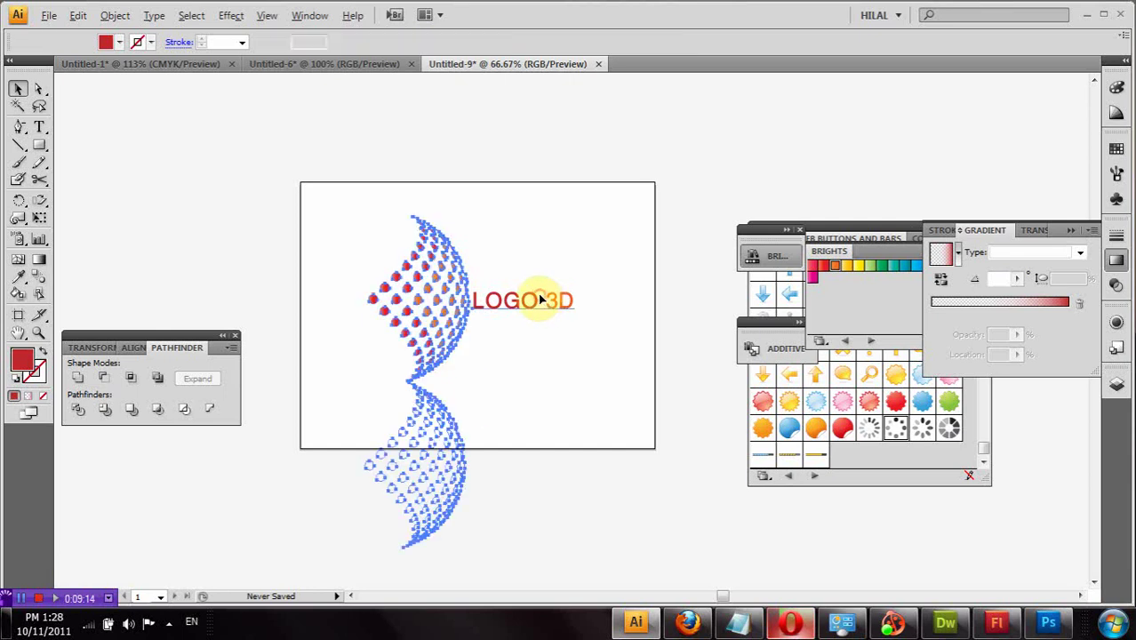
left_click(579, 369)
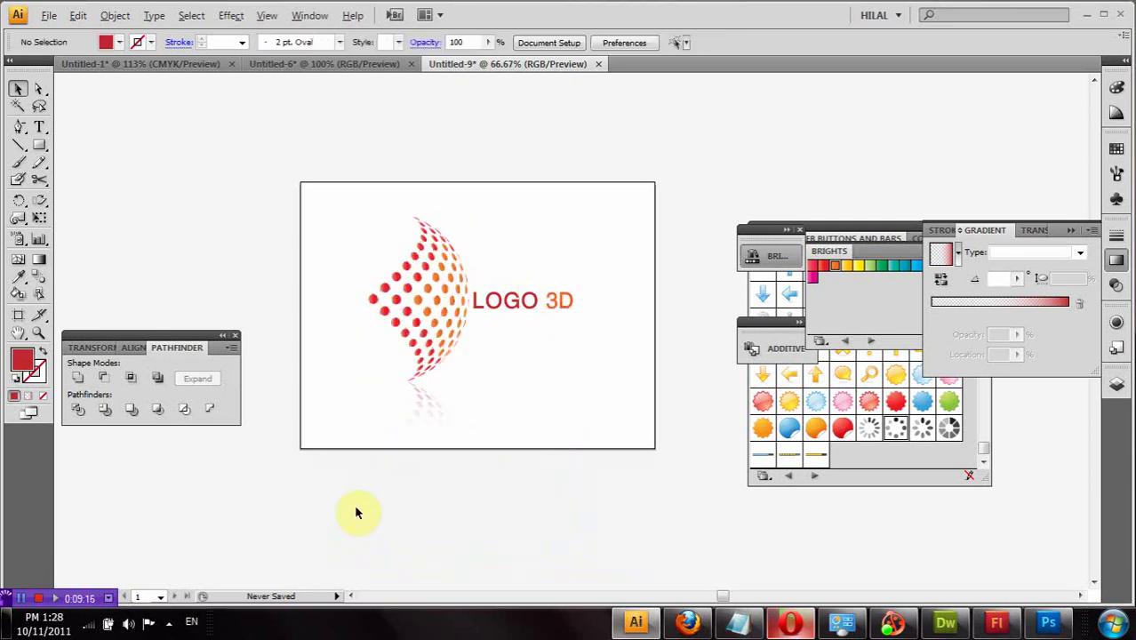